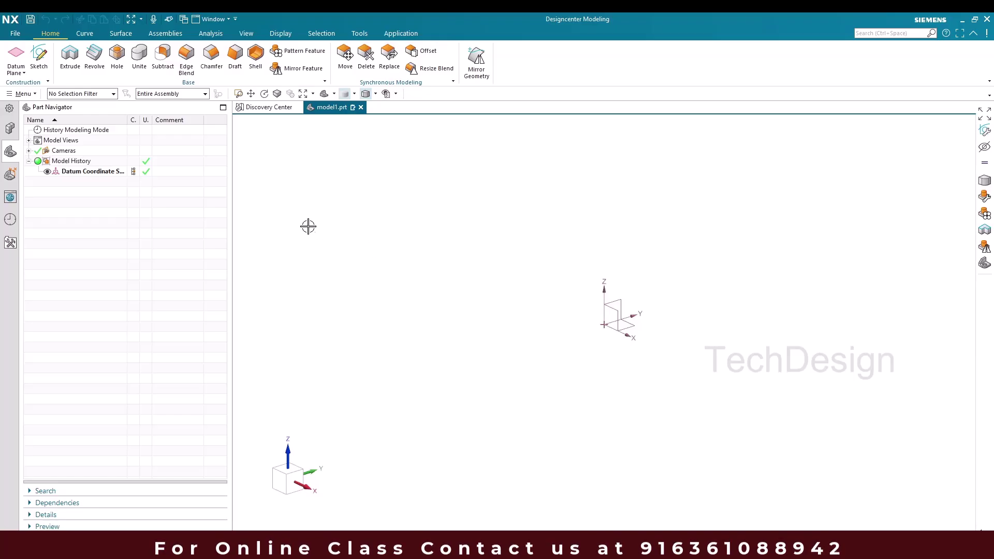
Start a sketch on the YZ plane and draw a horizontal line about 46 mm long from the origin toward negative Y
{"action": "left_click", "coordinate": [166, 253]}
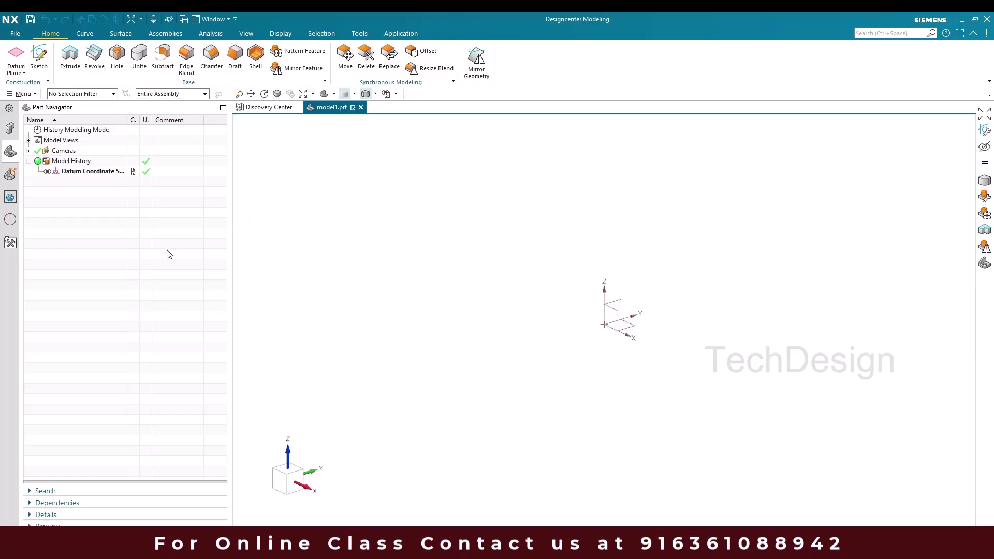
{"action": "left_click", "coordinate": [40, 57]}
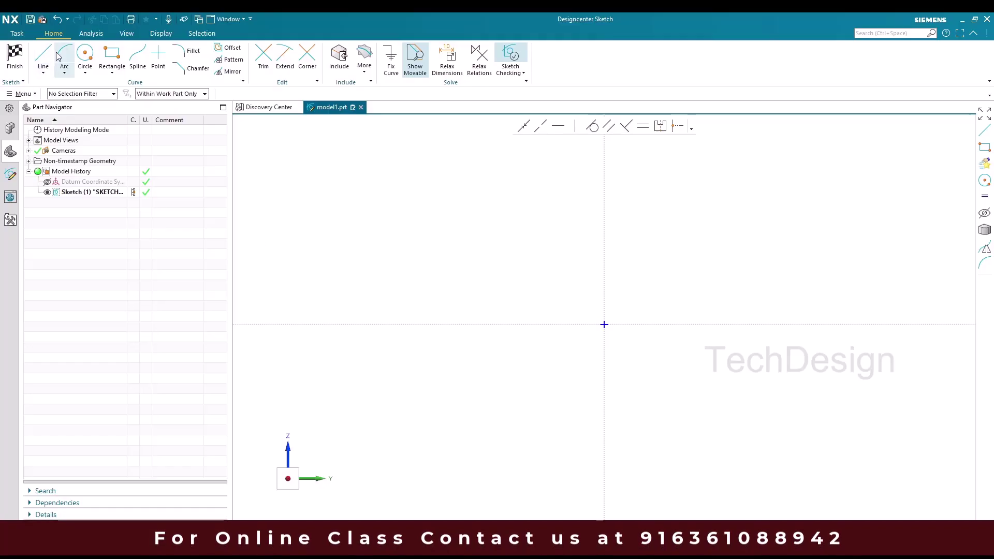
{"action": "left_click", "coordinate": [605, 324]}
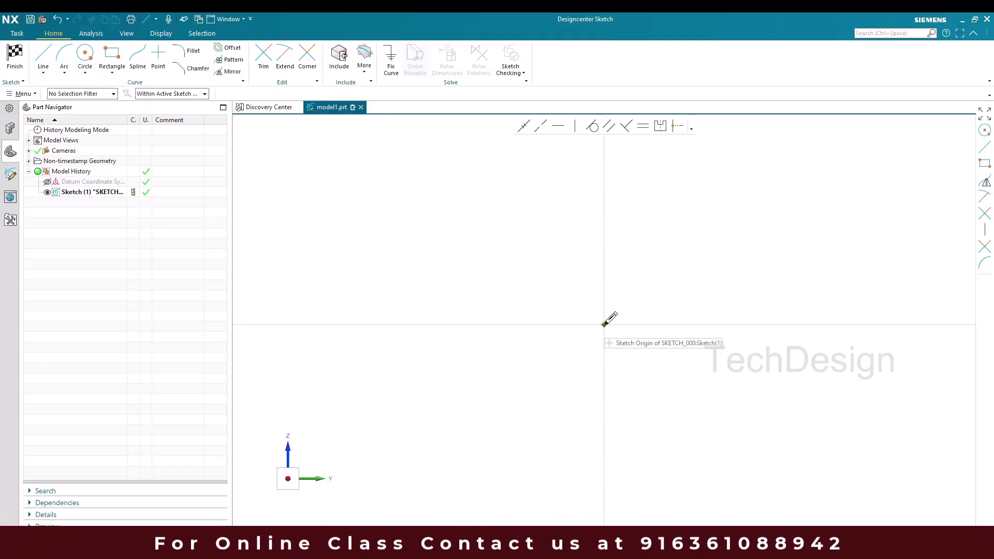
{"action": "left_click", "coordinate": [517, 324]}
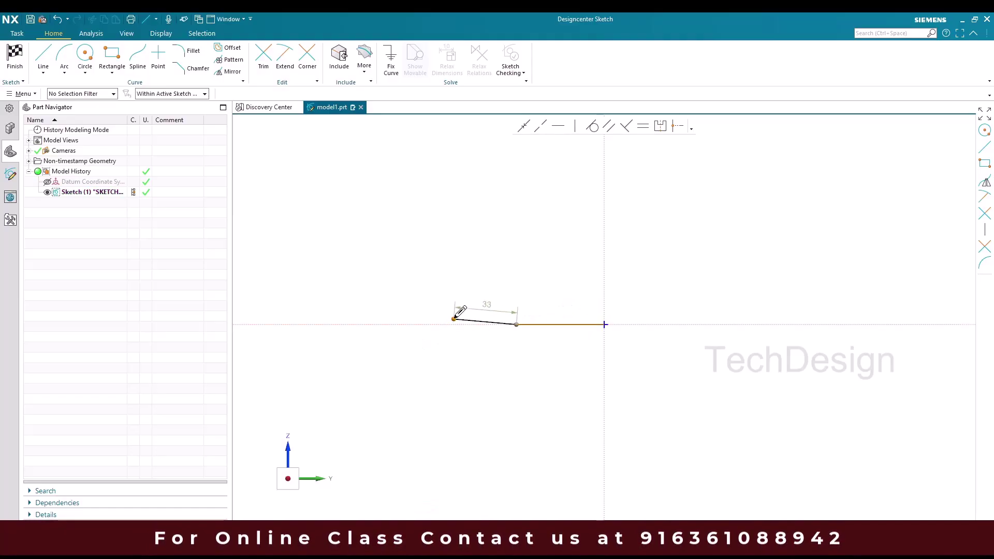
{"action": "key", "text": "Escape"}
Set the horizontal base line's length to 50 mm
{"action": "left_click", "coordinate": [557, 325]}
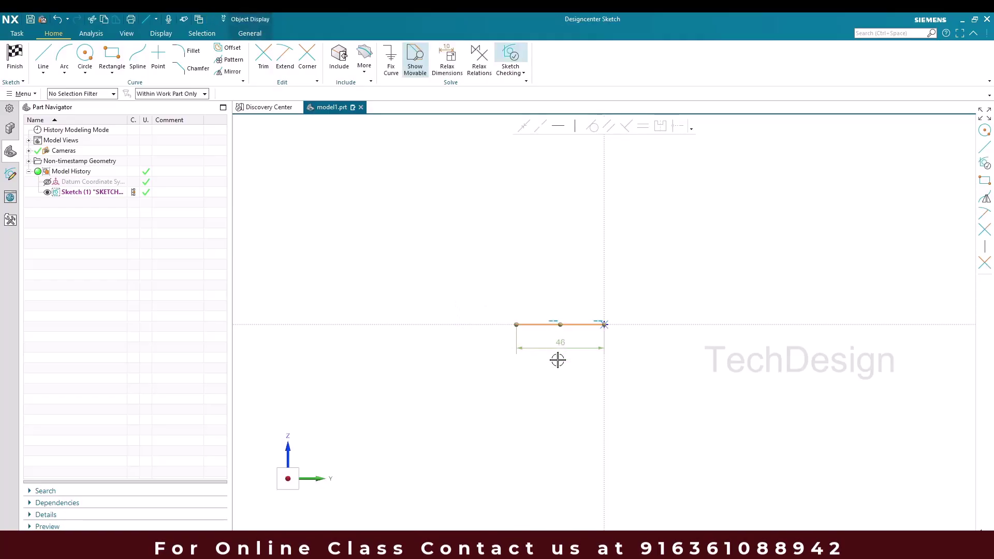
{"action": "double_click", "coordinate": [560, 342]}
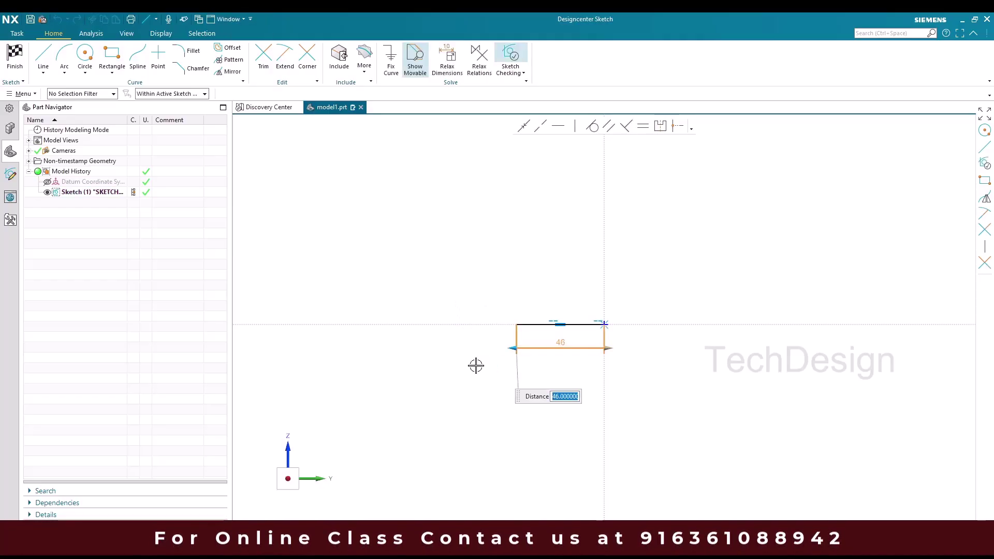
{"action": "type", "text": "50"}
{"action": "key", "text": "Return"}
{"action": "key", "text": "Return"}
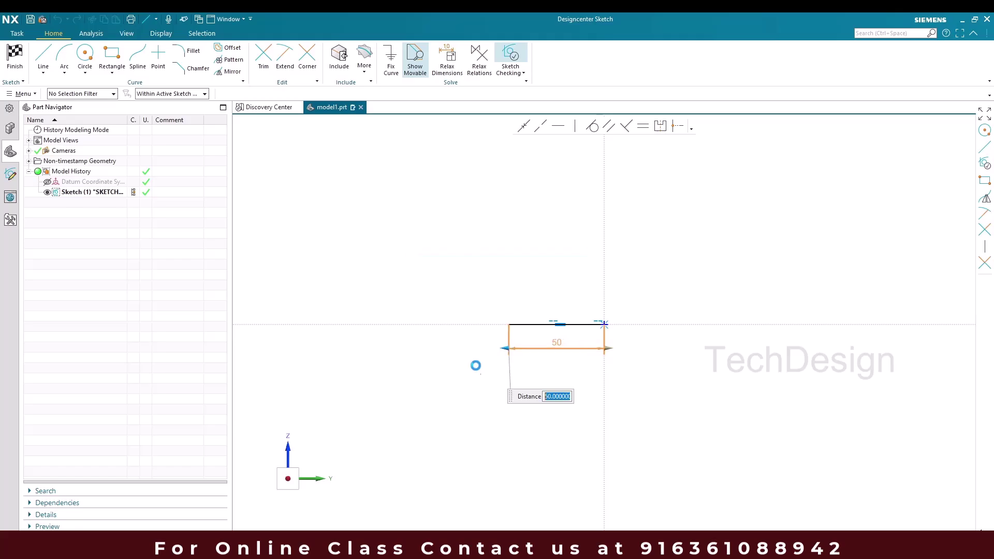
{"action": "left_click", "coordinate": [470, 371]}
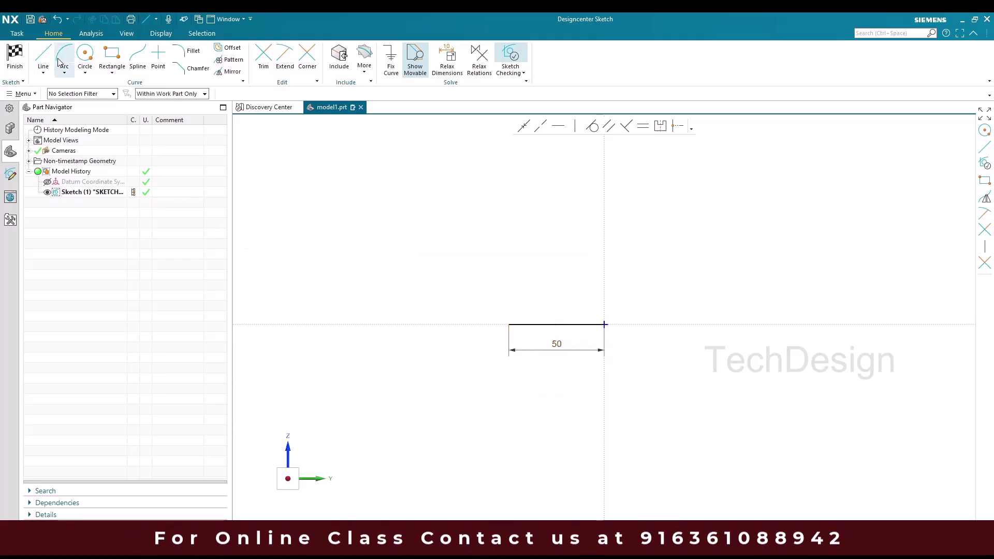
Draw an outward-bulging three-point arc of about 400 mm radius from high beside the vertical axis down to the base line's outer end
{"action": "key", "text": "z"}
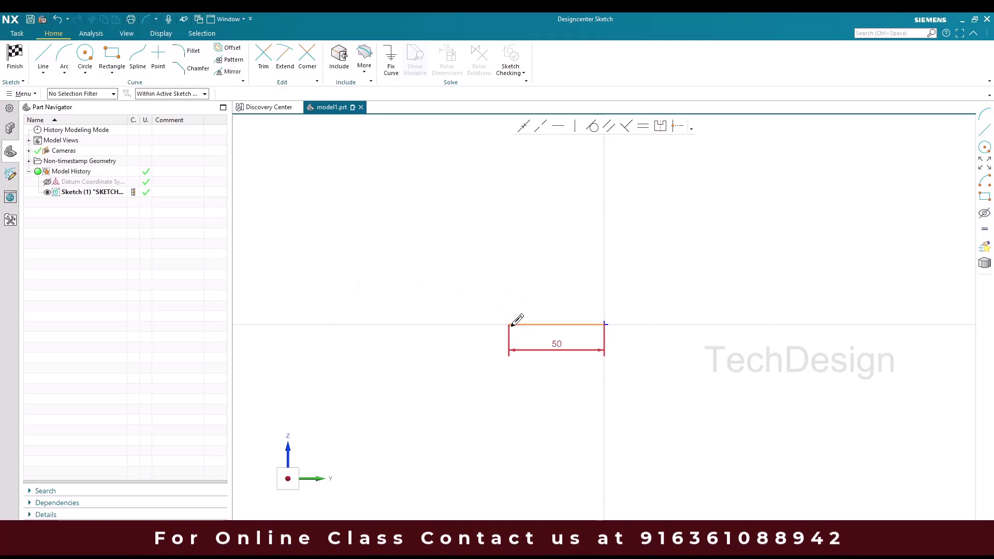
{"action": "scroll", "coordinate": [510, 324], "scroll_direction": "down", "scroll_amount": 3}
{"action": "scroll", "coordinate": [548, 177], "scroll_direction": "up", "scroll_amount": 1}
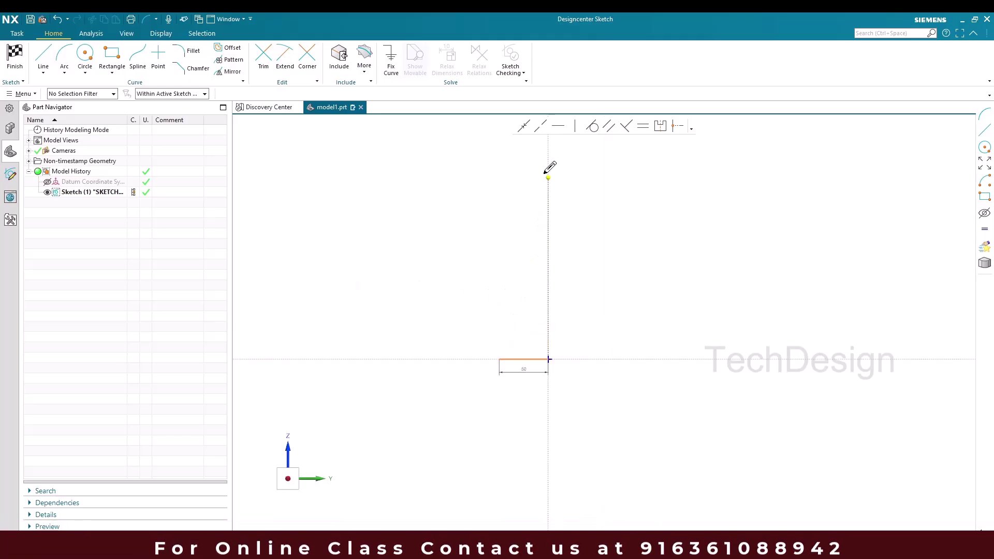
{"action": "left_click", "coordinate": [539, 173]}
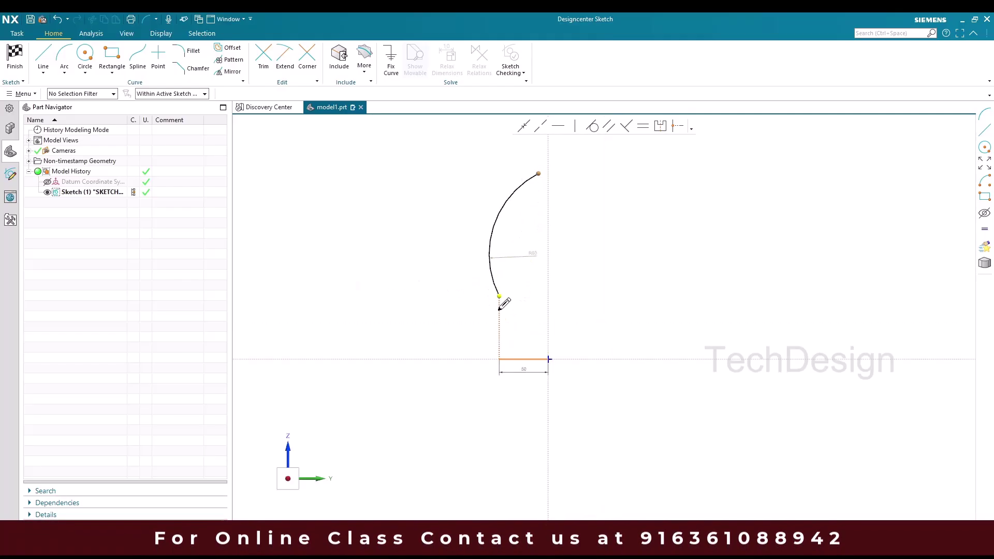
{"action": "left_click", "coordinate": [500, 358]}
{"action": "left_click", "coordinate": [509, 269]}
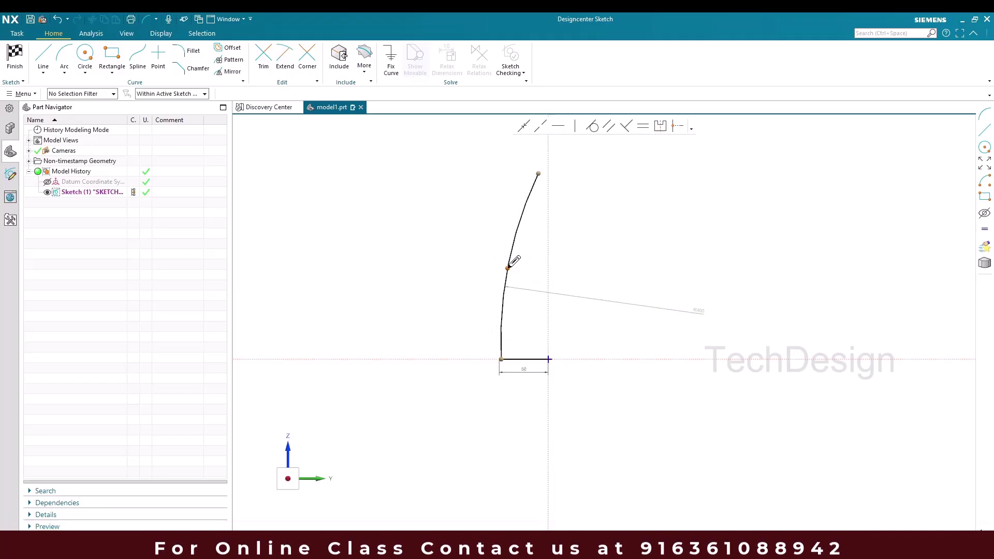
{"action": "key", "text": "Escape"}
Make the side arc's lower endpoint coincident with the outer end of the 50 mm base line
{"action": "scroll", "coordinate": [504, 364], "scroll_direction": "up", "scroll_amount": 8}
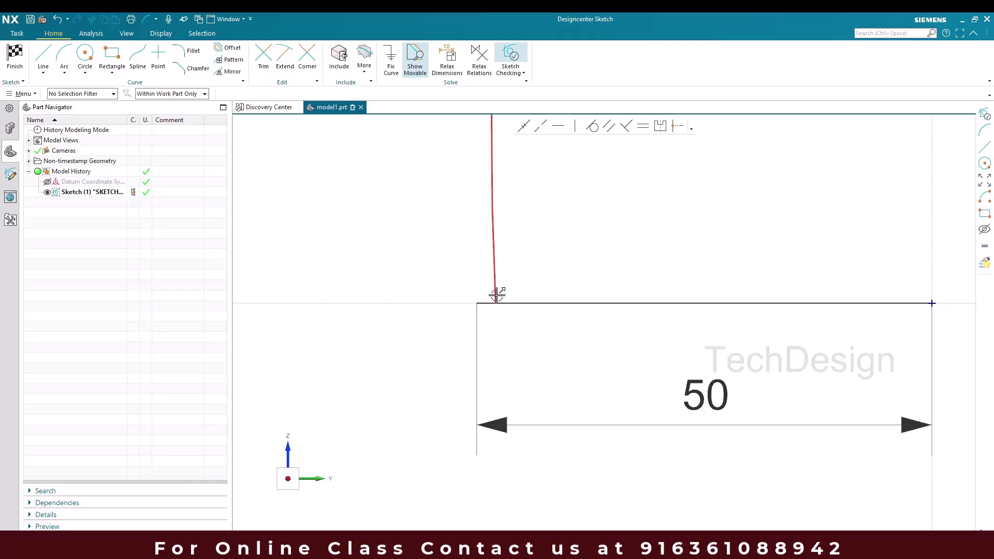
{"action": "left_click_drag", "start_coordinate": [497, 296], "coordinate": [496, 303]}
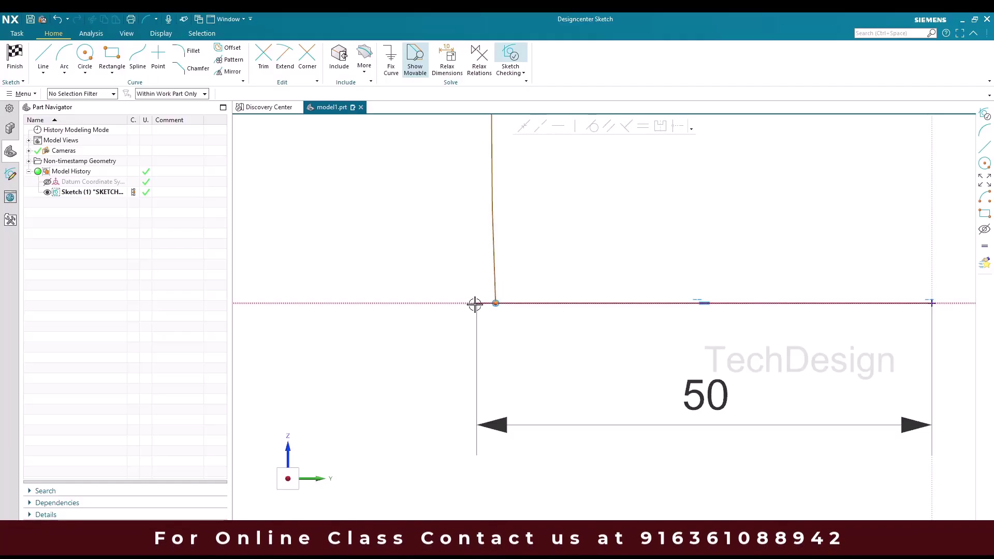
{"action": "left_click", "coordinate": [478, 303]}
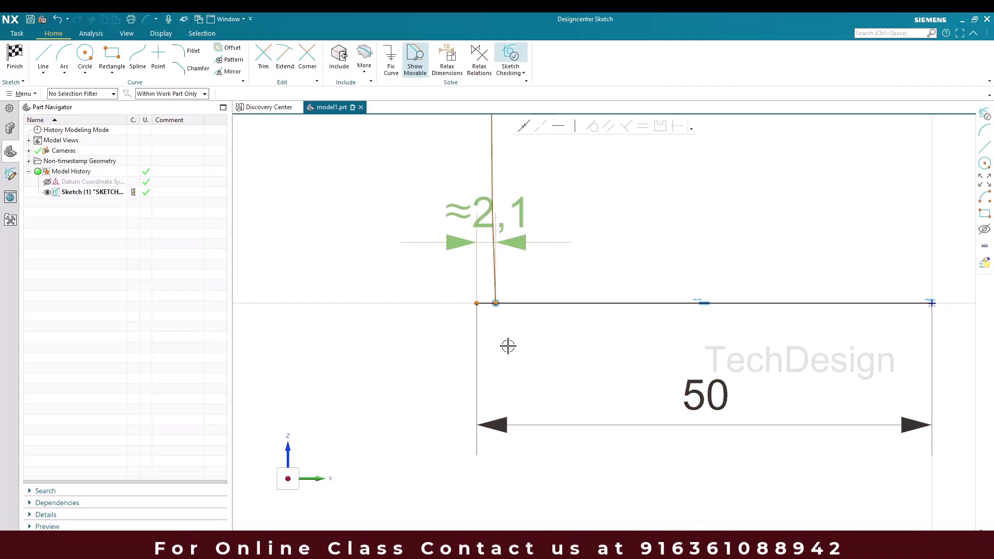
{"action": "left_click", "coordinate": [524, 126]}
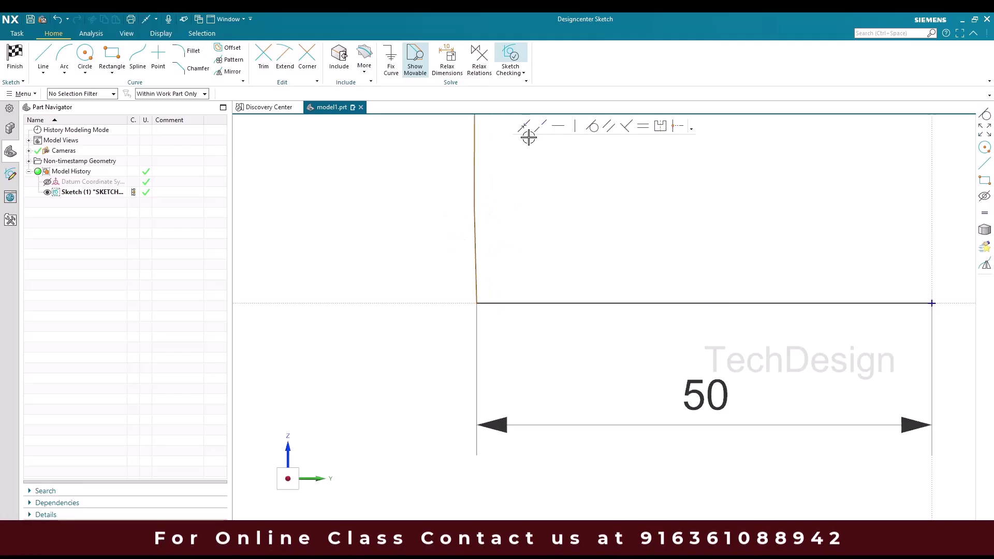
Enlarge the side arc's radius and move its upper endpoint back to the negative Y side of the vertical axis
{"action": "scroll", "coordinate": [486, 334], "scroll_direction": "down", "scroll_amount": 10}
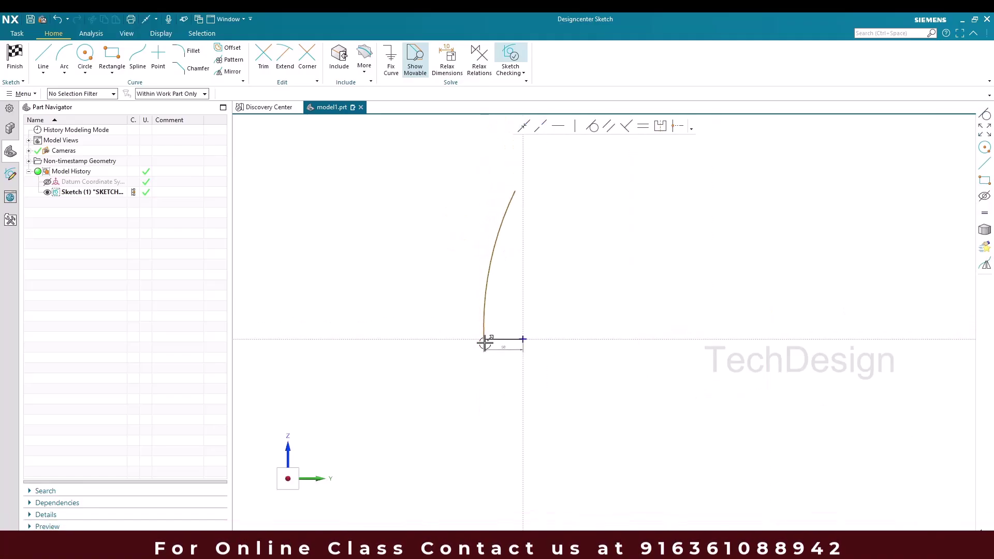
{"action": "left_click", "coordinate": [492, 237]}
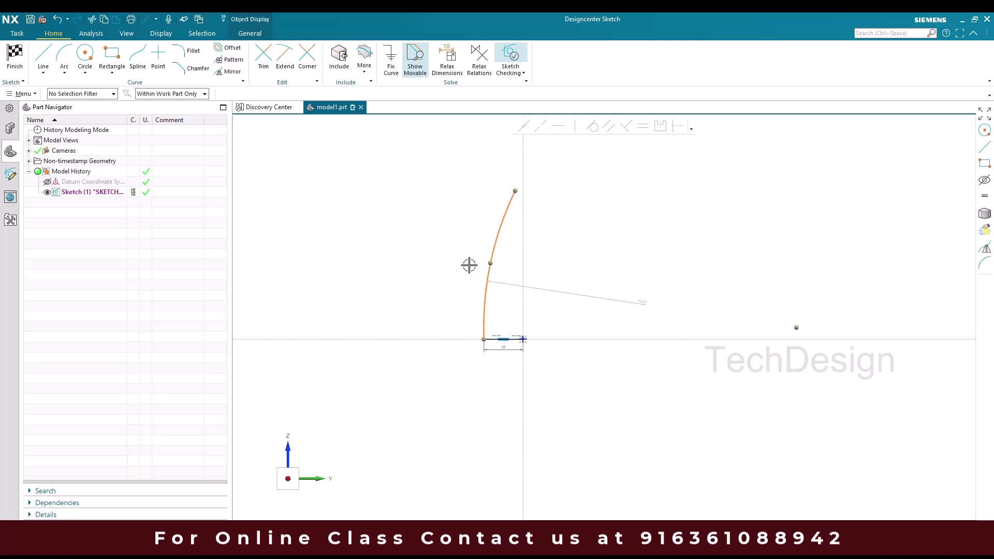
{"action": "double_click", "coordinate": [620, 300]}
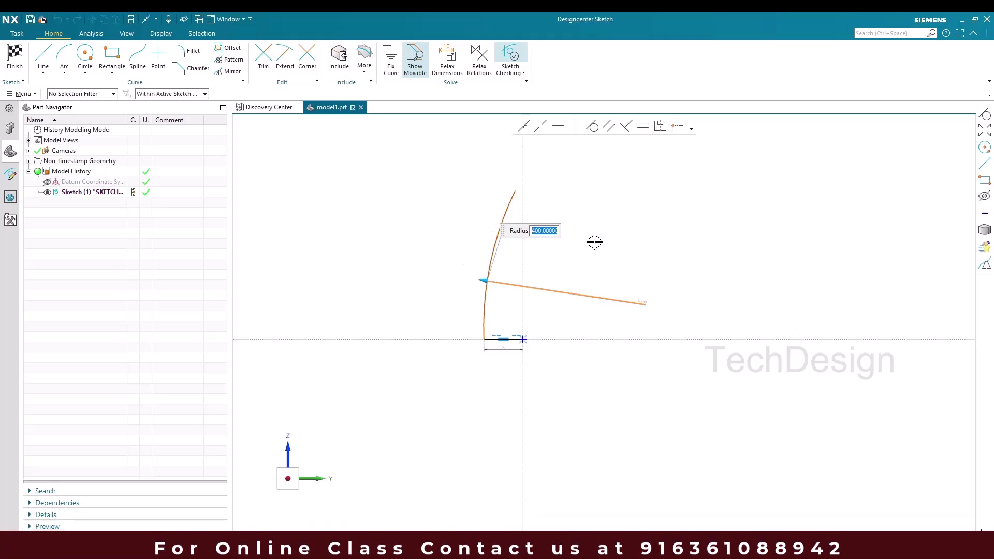
{"action": "type", "text": "130"}
{"action": "key", "text": "Return"}
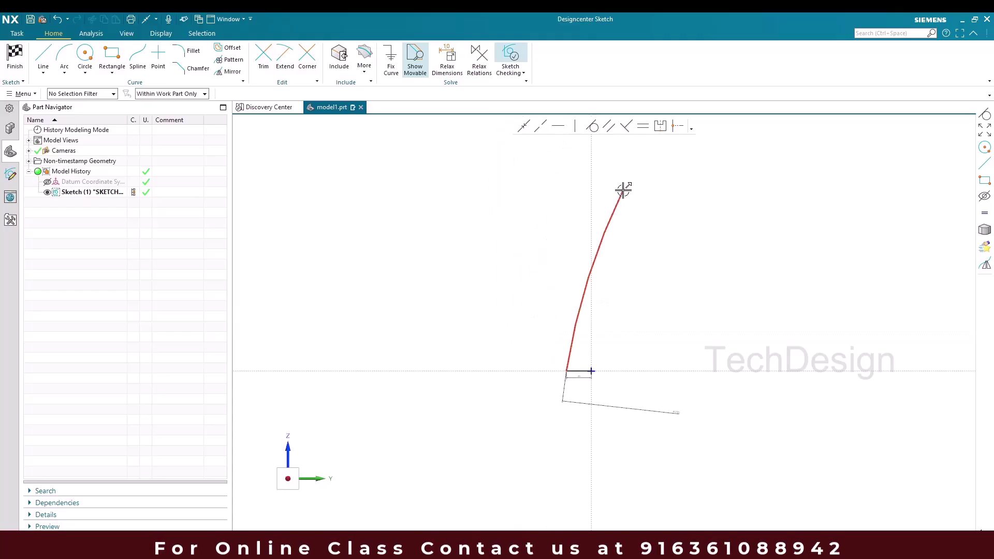
{"action": "mouse_move", "coordinate": [623, 190]}
{"action": "left_mouse_down"}
{"action": "mouse_move", "coordinate": [597, 200]}
{"action": "mouse_move", "coordinate": [572, 237]}
{"action": "mouse_move", "coordinate": [592, 224]}
{"action": "left_mouse_up"}
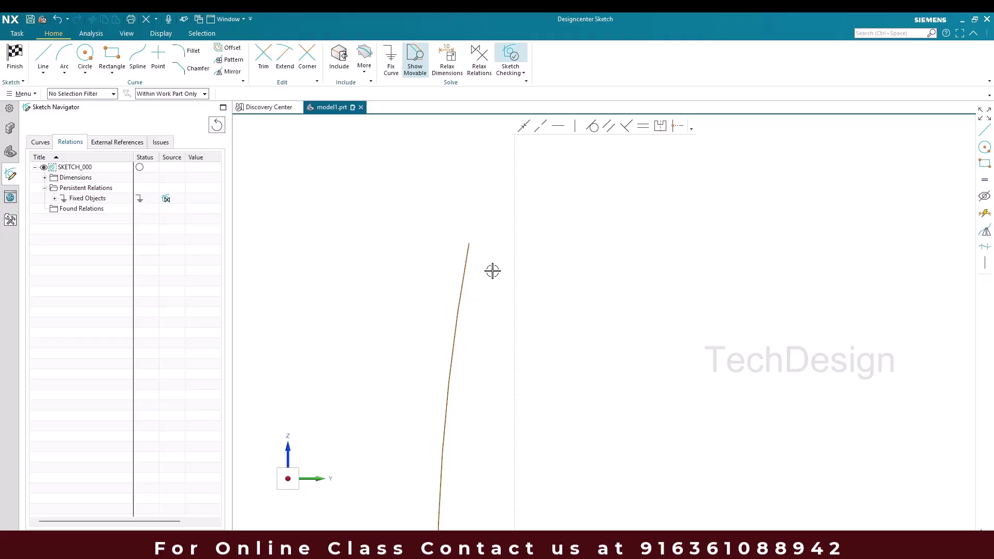
Draw a small arc of about 32 mm radius from the vertical axis to the side arc's upper endpoint, tangent to the side arc
{"action": "left_click", "coordinate": [72, 61]}
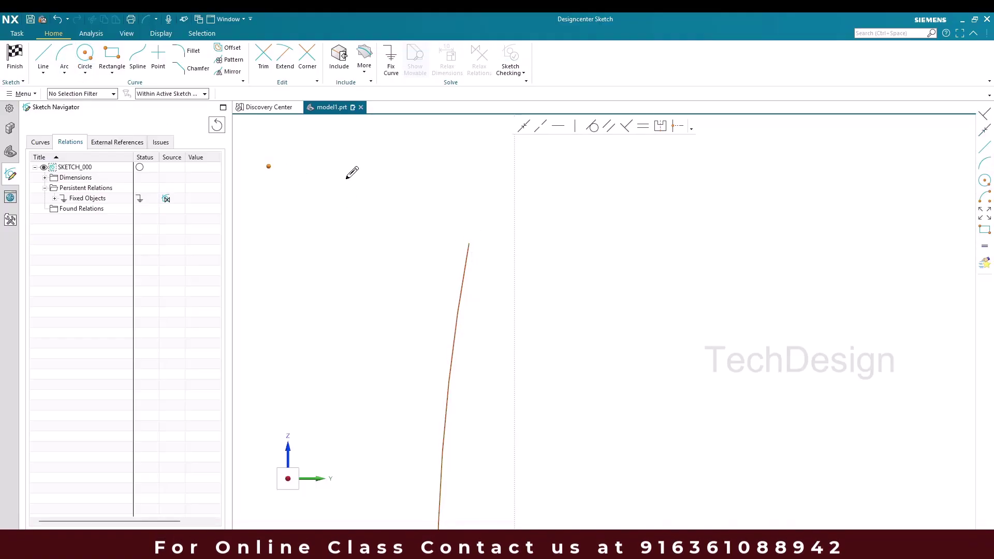
{"action": "left_click", "coordinate": [514, 203]}
{"action": "left_click", "coordinate": [470, 242]}
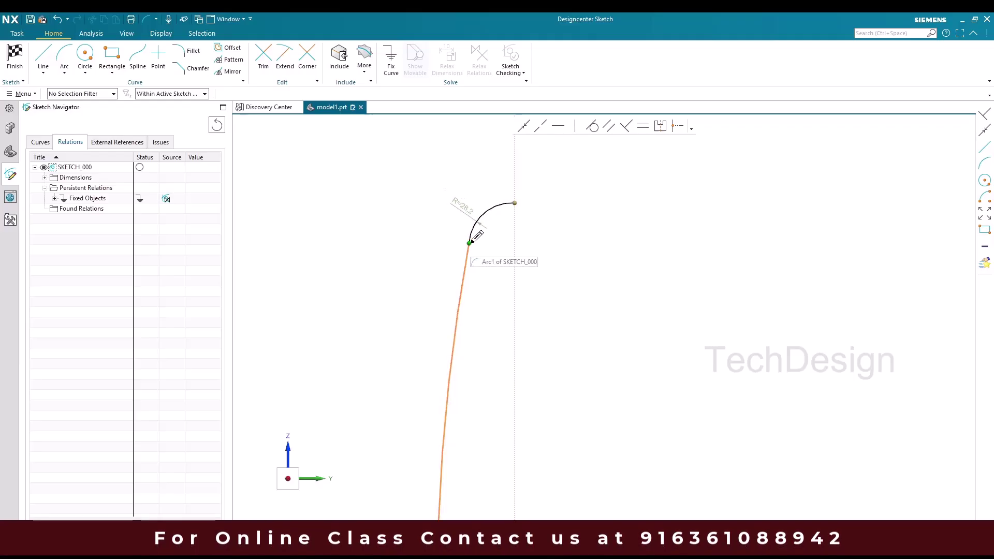
{"action": "left_click", "coordinate": [445, 214]}
{"action": "key", "text": "Escape"}
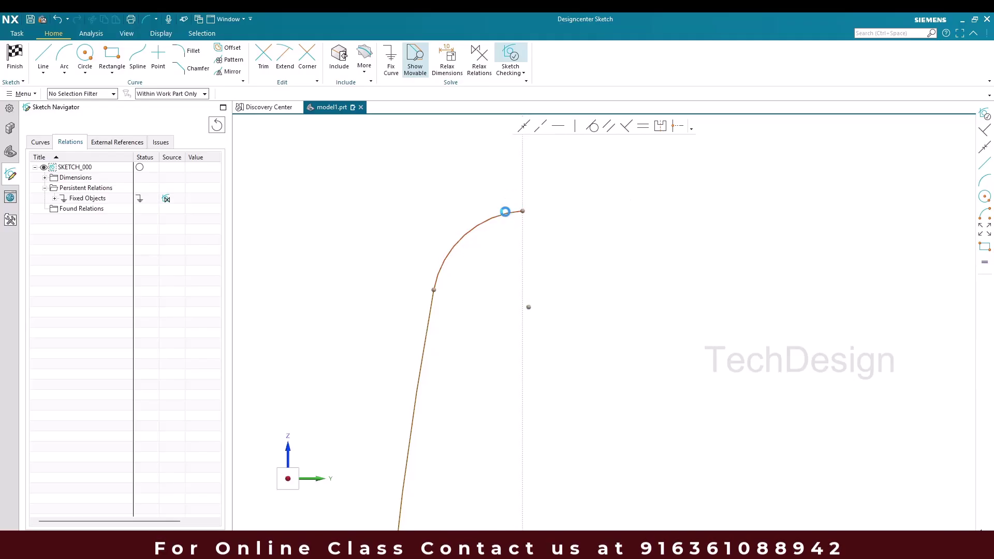
Make the small top arc perpendicular to the vertical axis and set its radius to 15 mm
{"action": "left_click", "coordinate": [506, 212]}
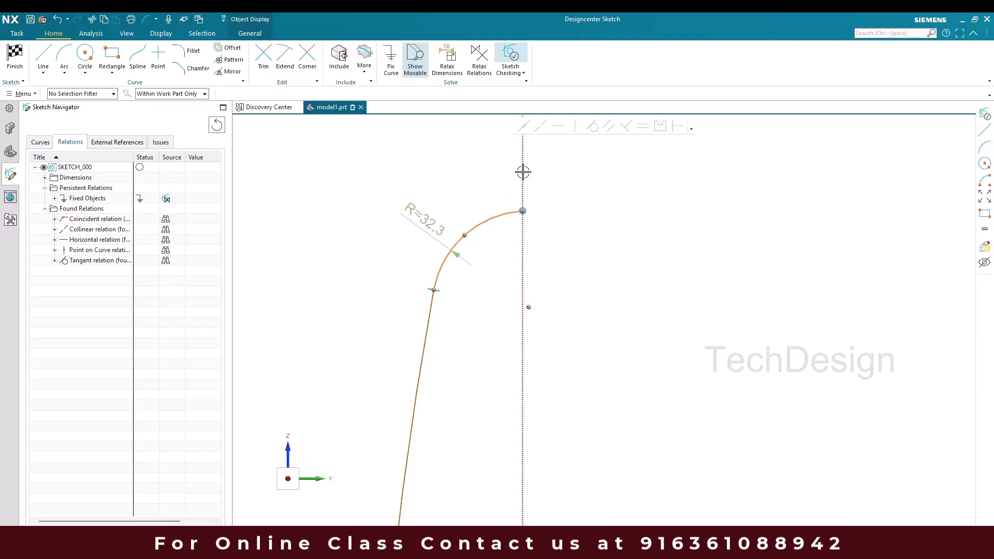
{"action": "left_click", "coordinate": [626, 128]}
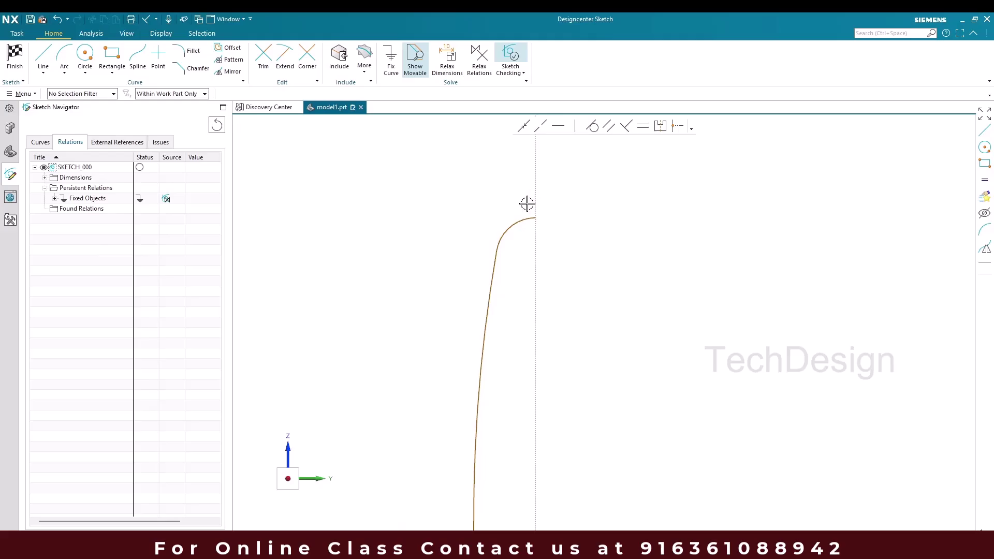
{"action": "left_click", "coordinate": [516, 217]}
{"action": "left_click_drag", "start_coordinate": [515, 215], "coordinate": [492, 228]}
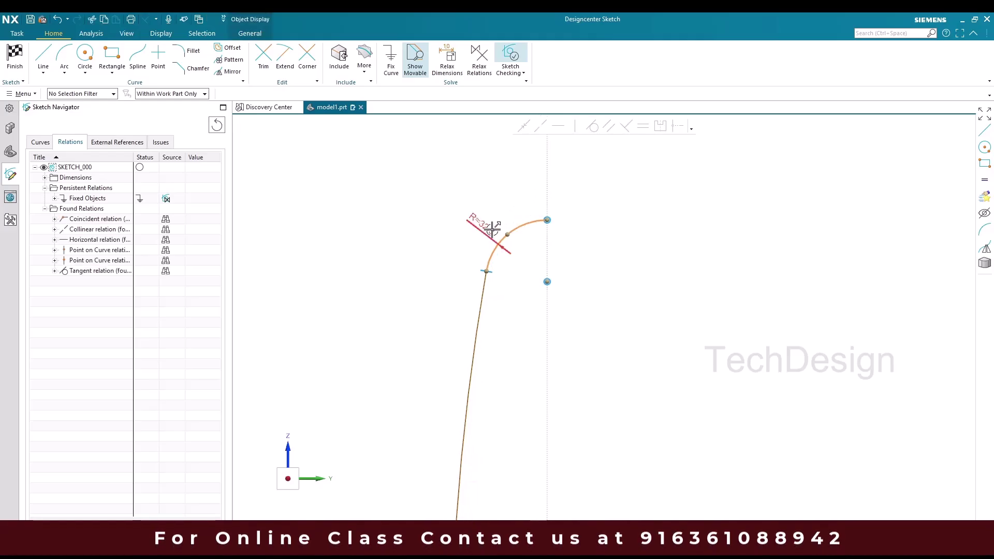
{"action": "double_click", "coordinate": [488, 224]}
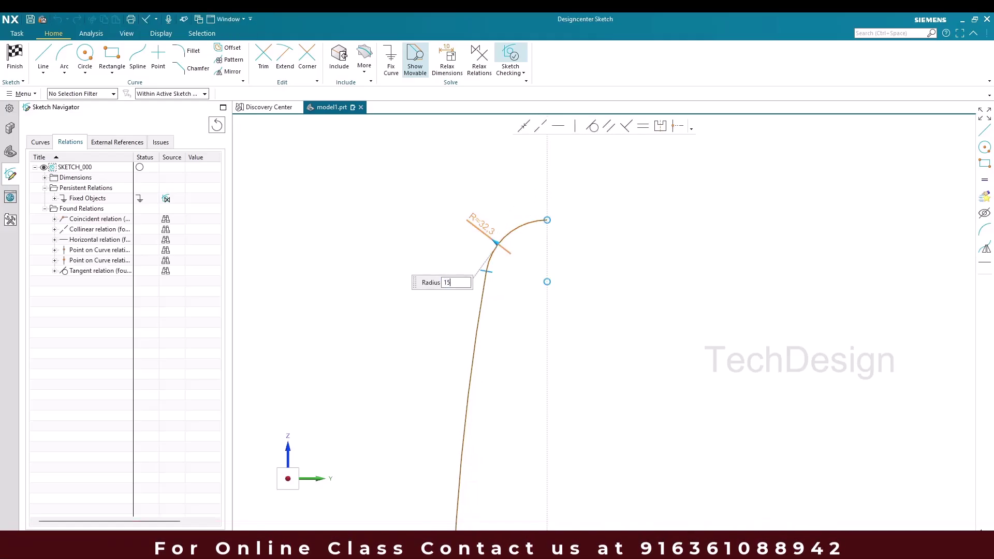
{"action": "type", "text": "15"}
{"action": "key", "text": "Return"}
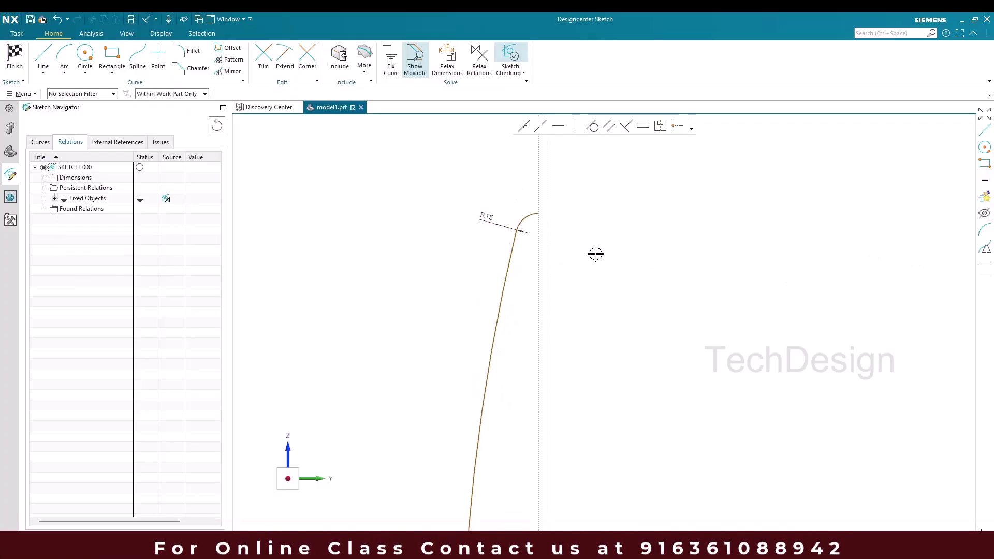
Dimension the profile's overall height from the base line to the top arc's end on the vertical axis and set it to 300 mm
{"action": "scroll", "coordinate": [531, 219], "scroll_direction": "up", "scroll_amount": 3}
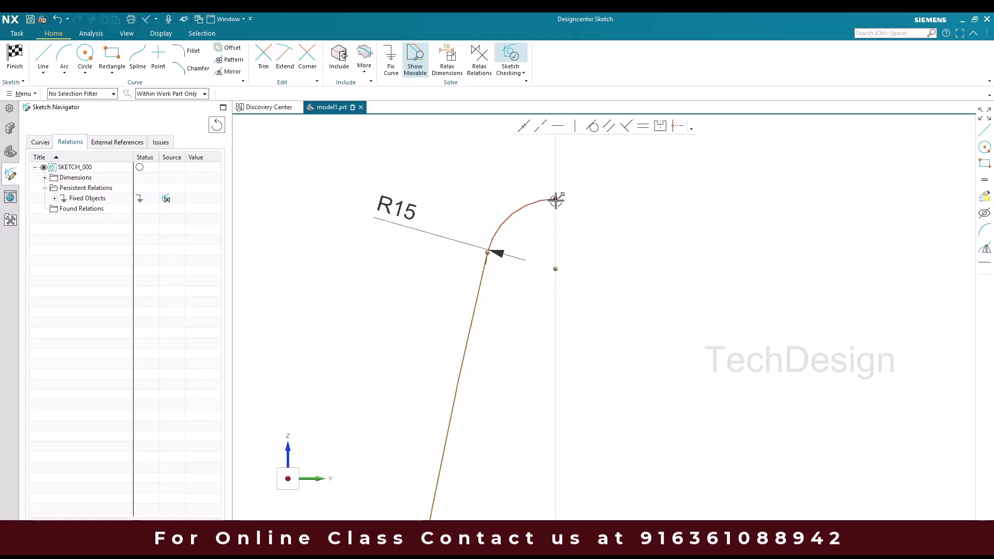
{"action": "scroll", "coordinate": [515, 181], "scroll_direction": "down", "scroll_amount": 3}
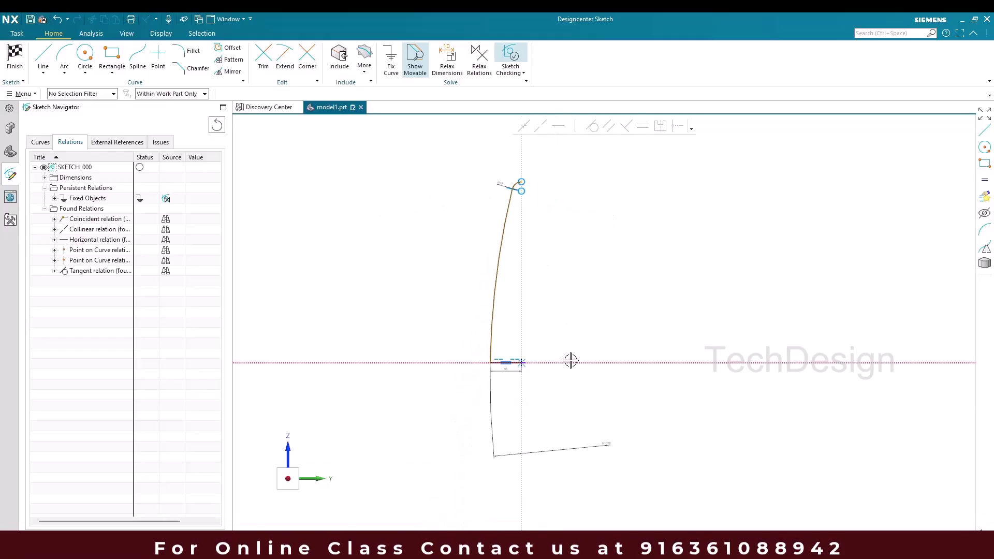
{"action": "left_click_drag", "start_coordinate": [524, 271], "coordinate": [580, 266]}
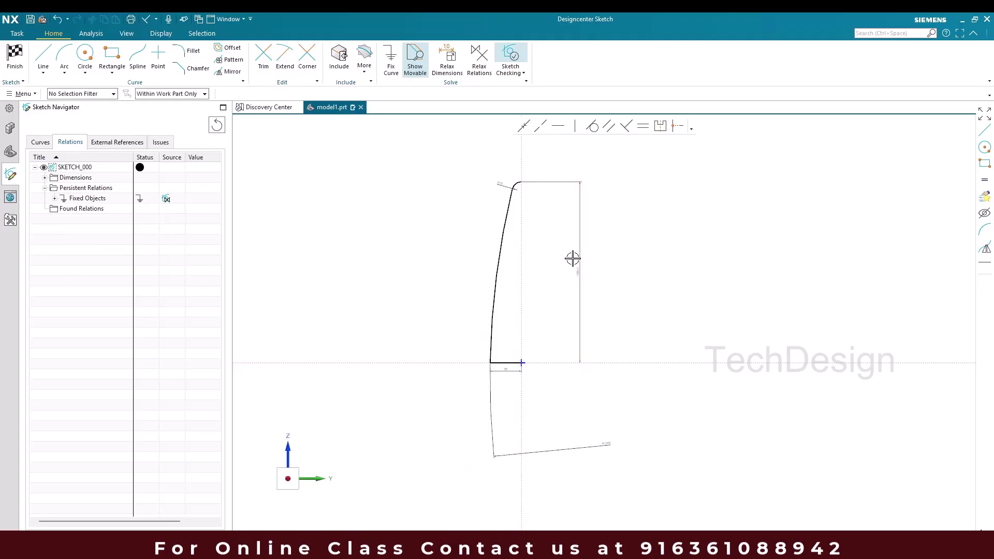
{"action": "scroll", "coordinate": [573, 258], "scroll_direction": "up", "scroll_amount": 3}
{"action": "left_click", "coordinate": [583, 293]}
{"action": "type", "text": "3"}
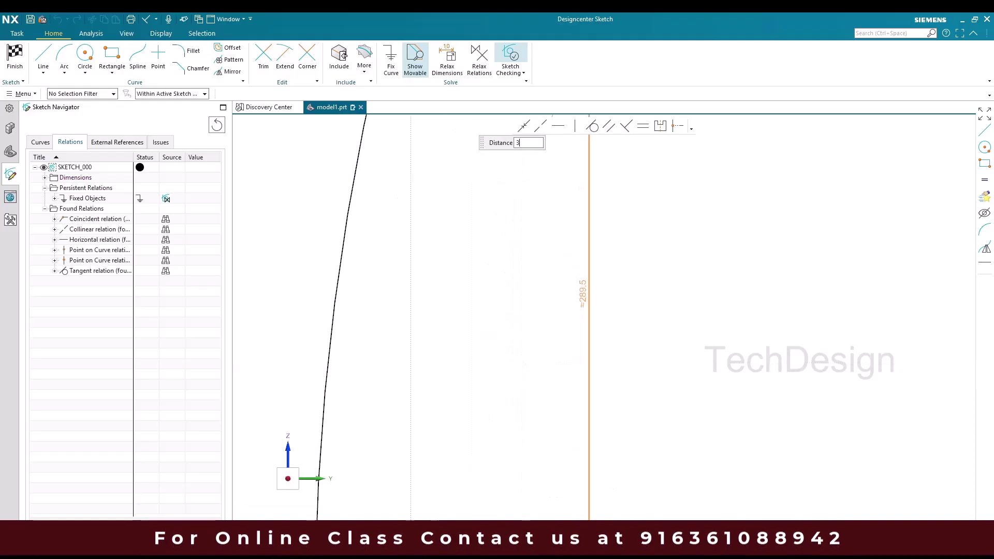
{"action": "type", "text": "00"}
{"action": "key", "text": "Return"}
{"action": "scroll", "coordinate": [526, 318], "scroll_direction": "down", "scroll_amount": 3}
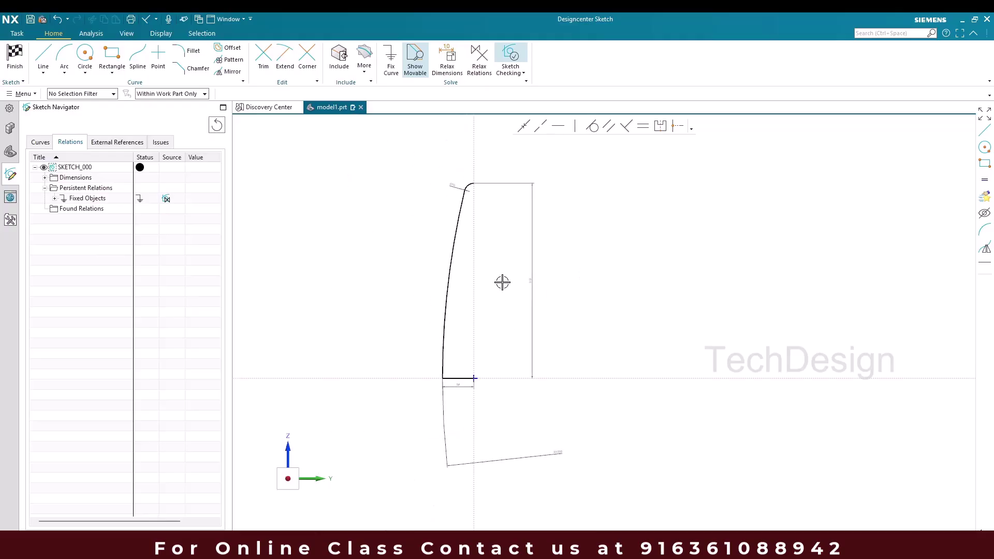
{"action": "scroll", "coordinate": [495, 289], "scroll_direction": "up", "scroll_amount": 1}
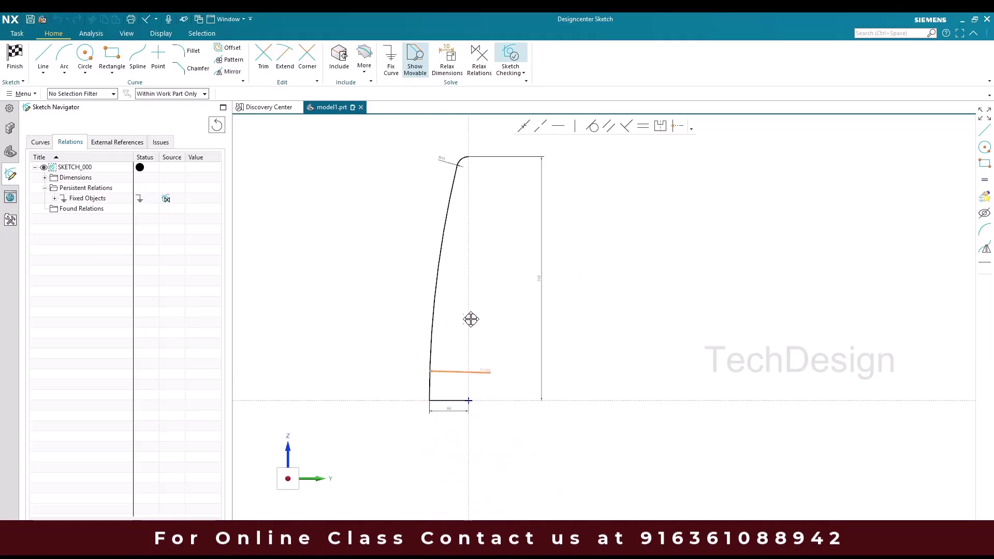
Move the side arc's radius dimension higher along the arc and finish the sketch
{"action": "left_click_drag", "start_coordinate": [470, 320], "coordinate": [472, 401]}
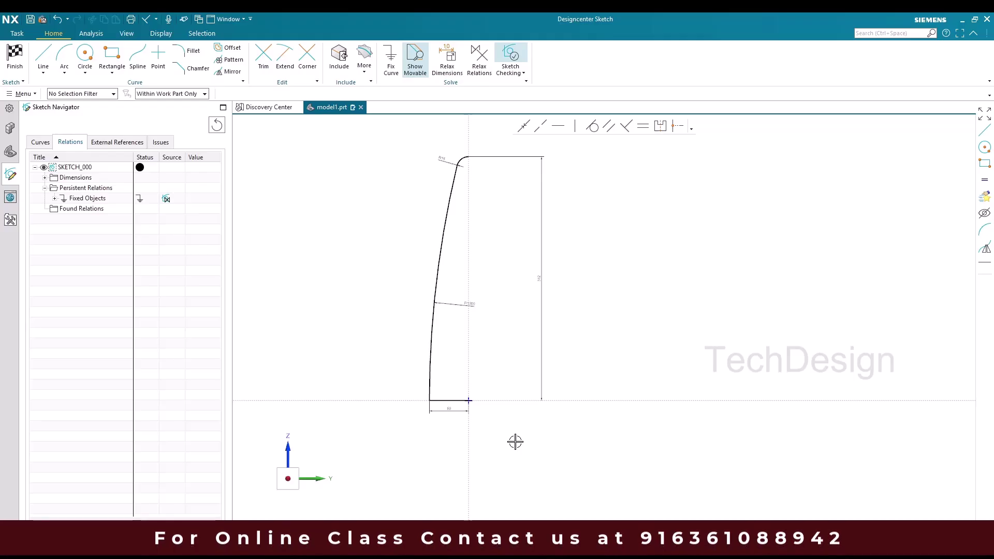
{"action": "left_click", "coordinate": [16, 61]}
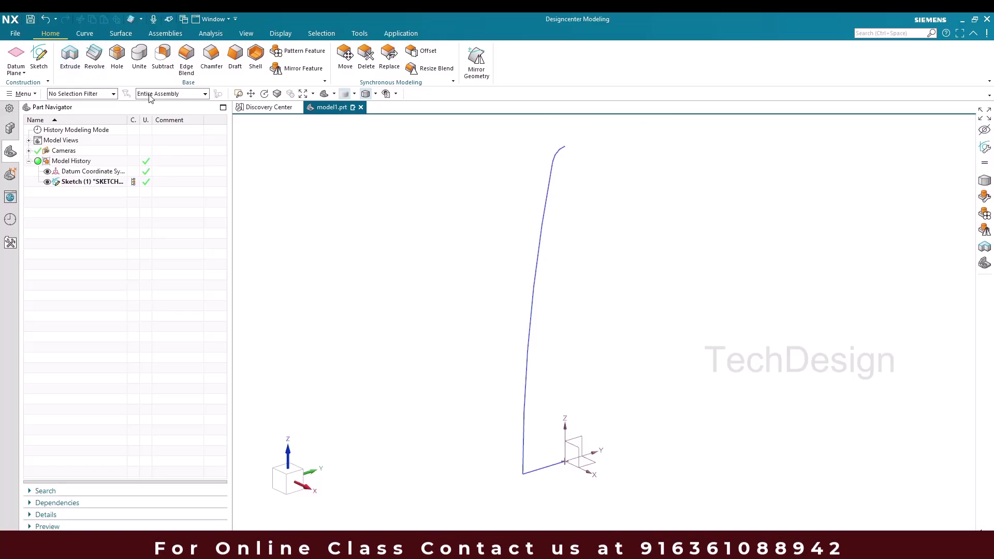
Revolve the profile sketch 360° about the Z axis through the origin into a solid body with Boolean None
{"action": "left_click", "coordinate": [94, 57]}
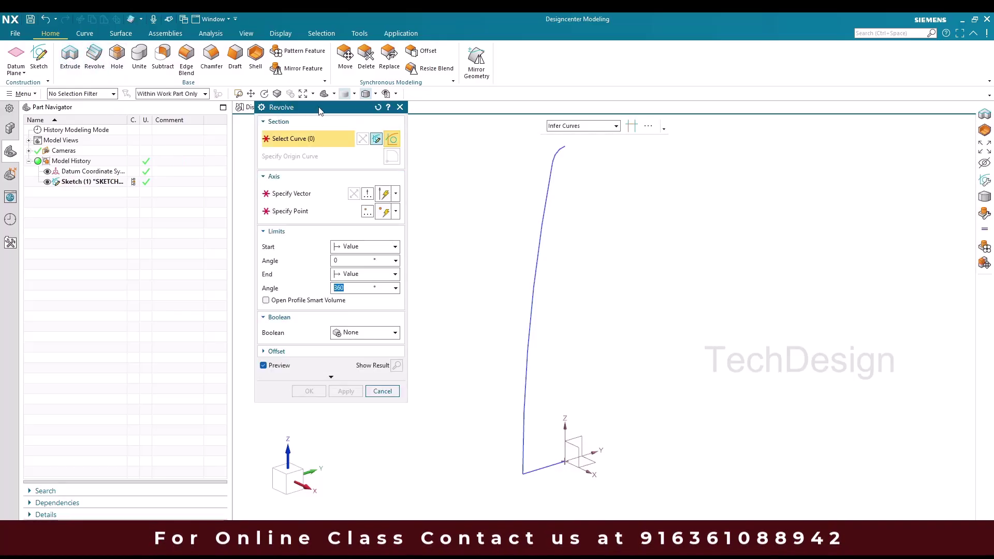
{"action": "left_click_drag", "start_coordinate": [320, 111], "coordinate": [239, 111]}
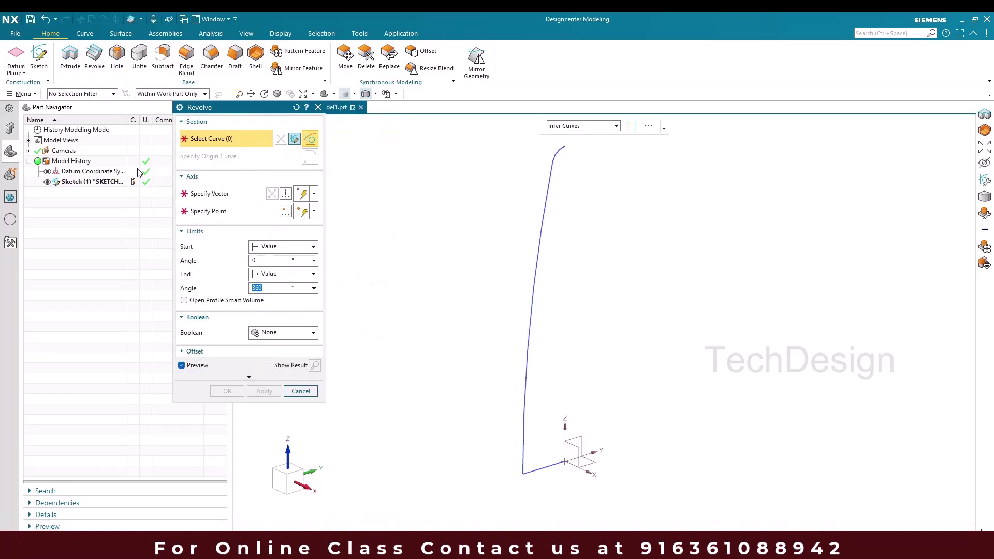
{"action": "left_click", "coordinate": [109, 183]}
{"action": "left_click", "coordinate": [218, 194]}
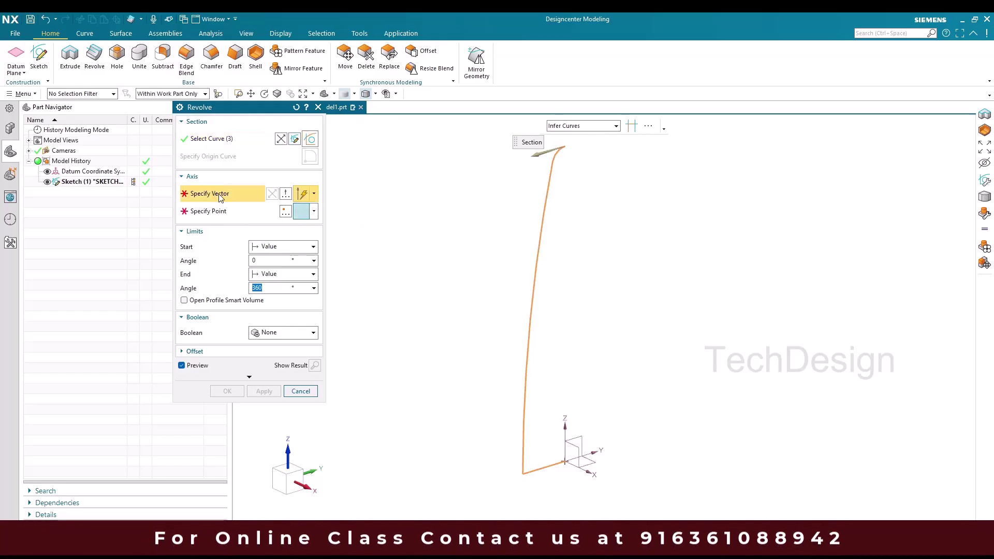
{"action": "scroll", "coordinate": [522, 202], "scroll_direction": "down", "scroll_amount": 2}
{"action": "left_click", "coordinate": [572, 258]}
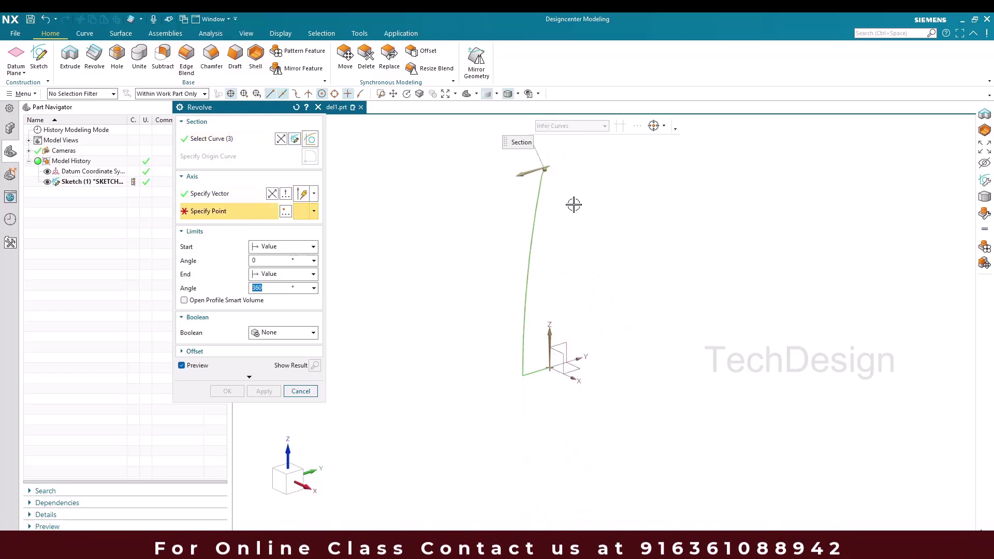
{"action": "left_click", "coordinate": [546, 370]}
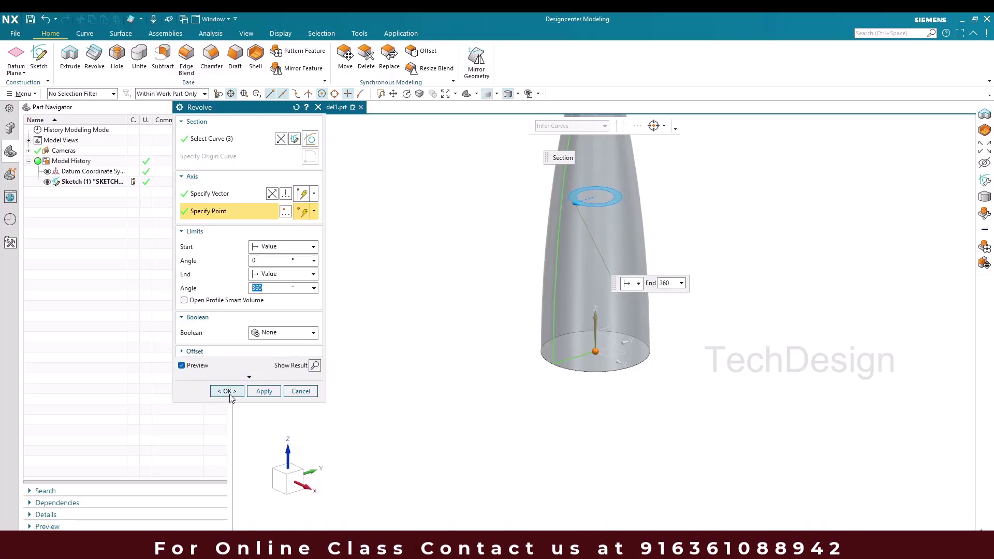
{"action": "left_click", "coordinate": [230, 394]}
{"action": "key", "text": "ctrl+f"}
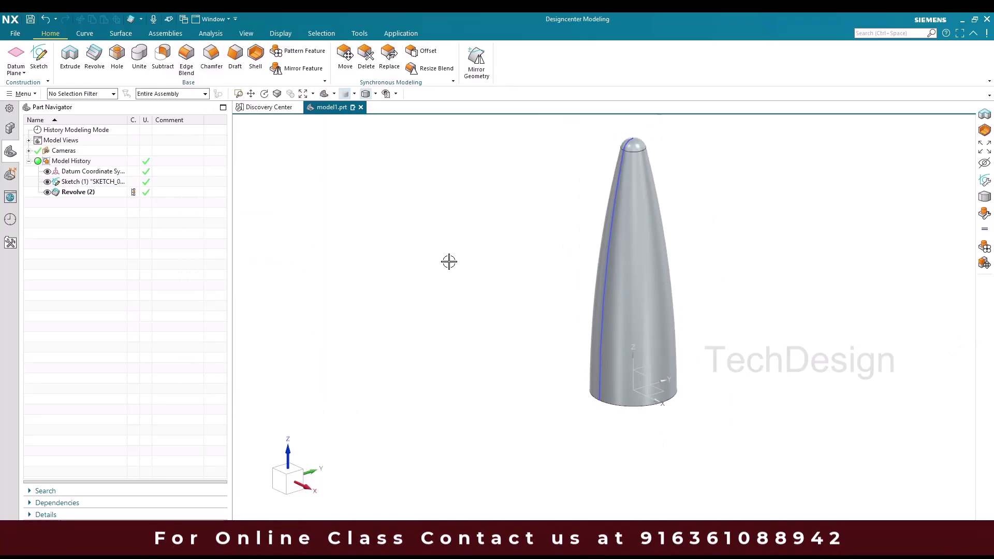
{"action": "scroll", "coordinate": [618, 186], "scroll_direction": "up", "scroll_amount": 3}
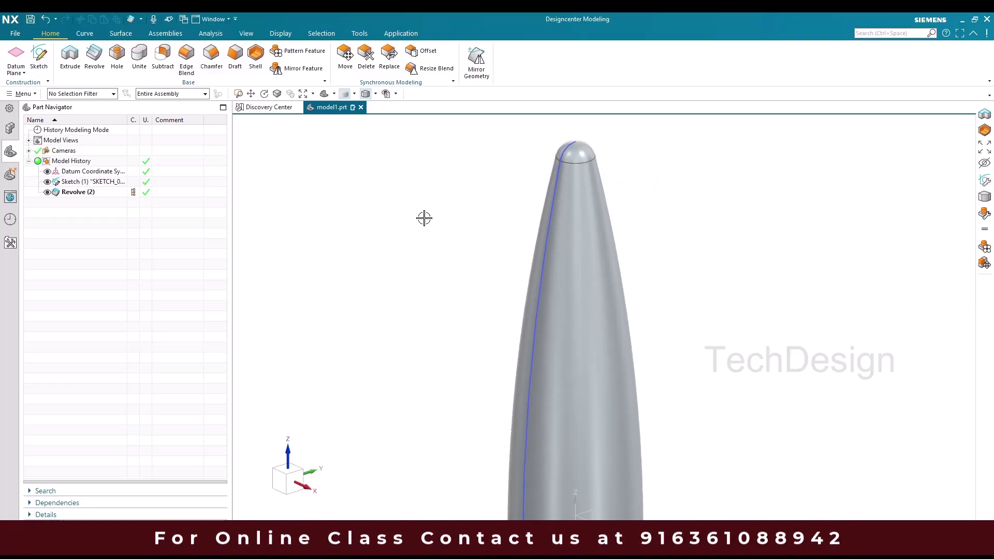
Start an intersection curve with only the body's curved side face as the first set, using the Single Face rule
{"action": "left_click", "coordinate": [34, 95]}
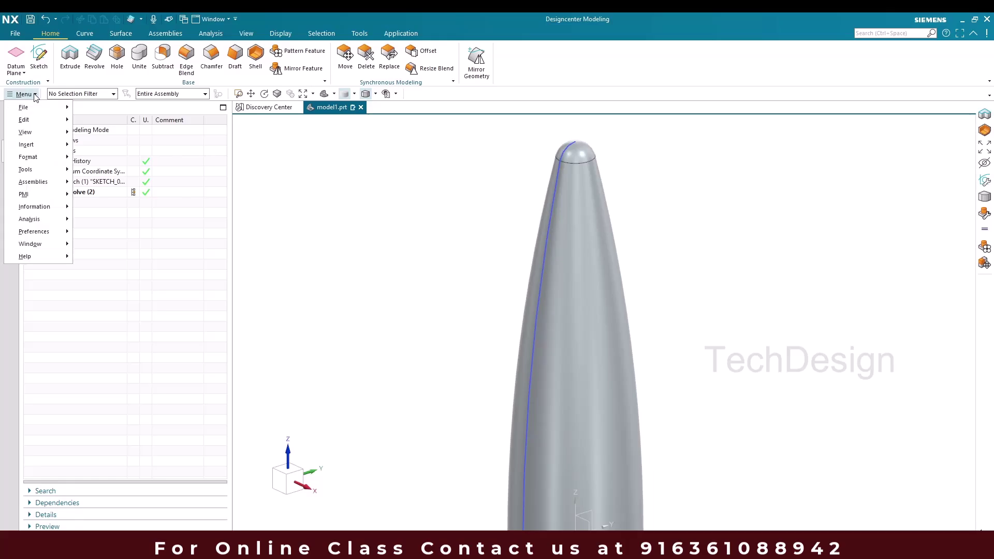
{"action": "mouse_move", "coordinate": [57, 144]}
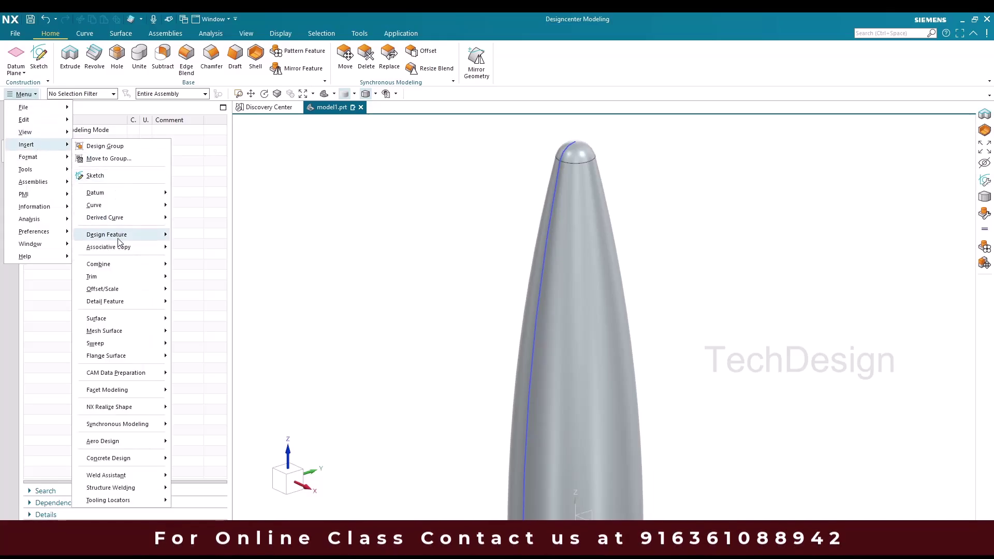
{"action": "mouse_move", "coordinate": [120, 217]}
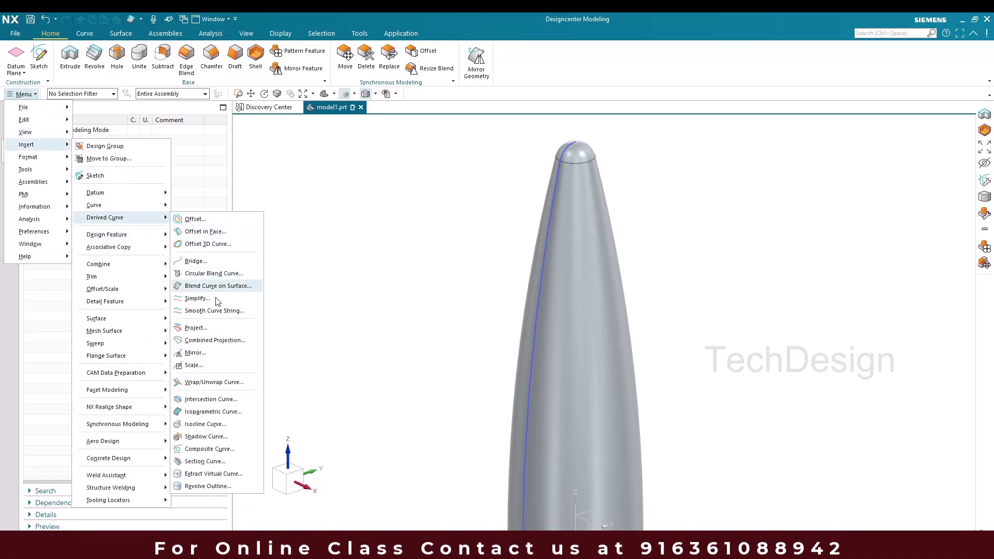
{"action": "left_click", "coordinate": [211, 399]}
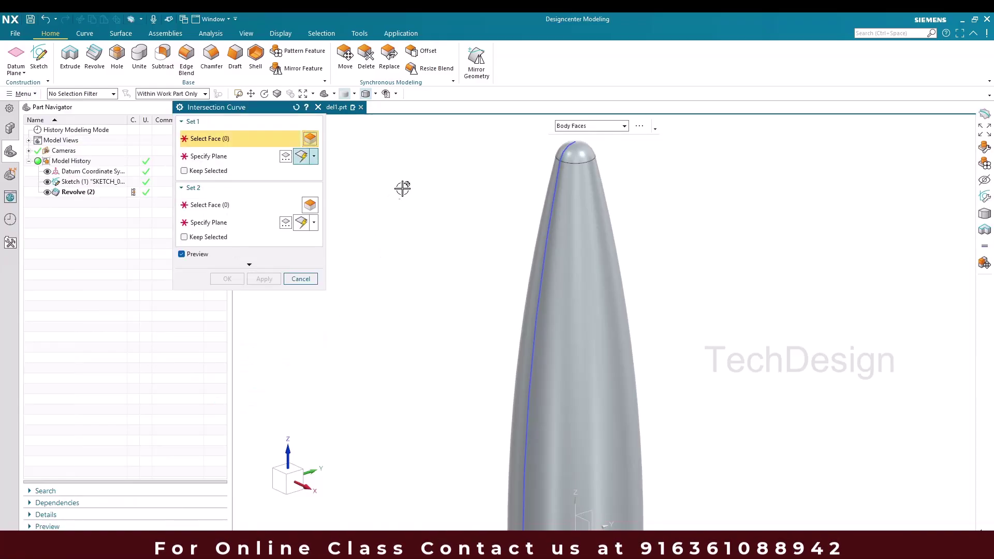
{"action": "scroll", "coordinate": [402, 189], "scroll_direction": "down", "scroll_amount": 3}
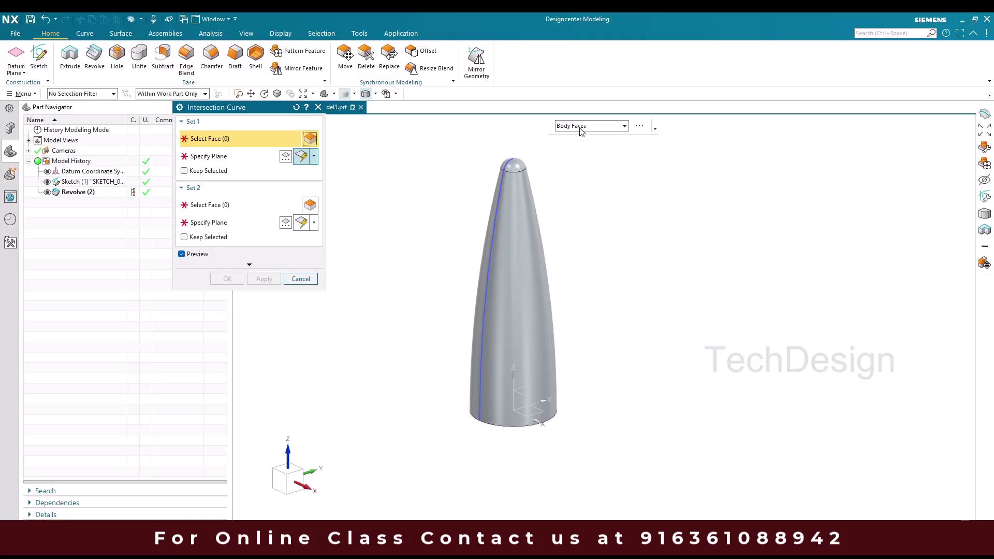
{"action": "left_click", "coordinate": [582, 127]}
{"action": "left_click", "coordinate": [581, 139]}
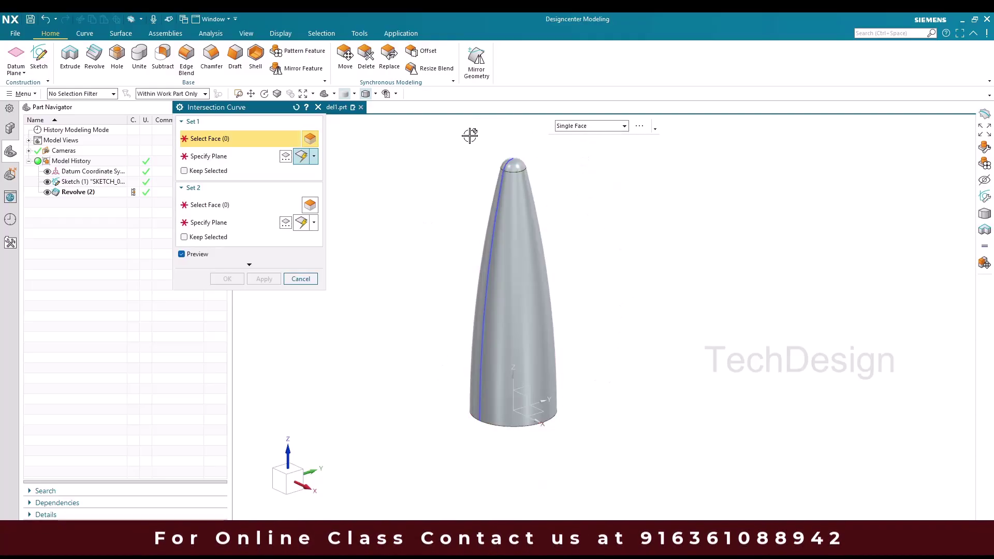
{"action": "scroll", "coordinate": [479, 155], "scroll_direction": "up", "scroll_amount": 3}
{"action": "left_click", "coordinate": [549, 196]}
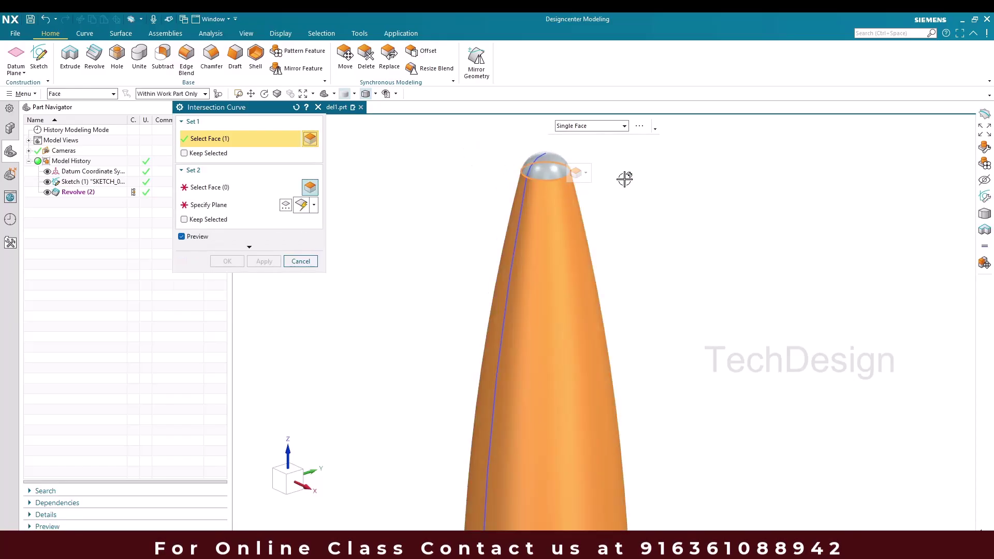
{"action": "scroll", "coordinate": [625, 178], "scroll_direction": "down", "scroll_amount": 3}
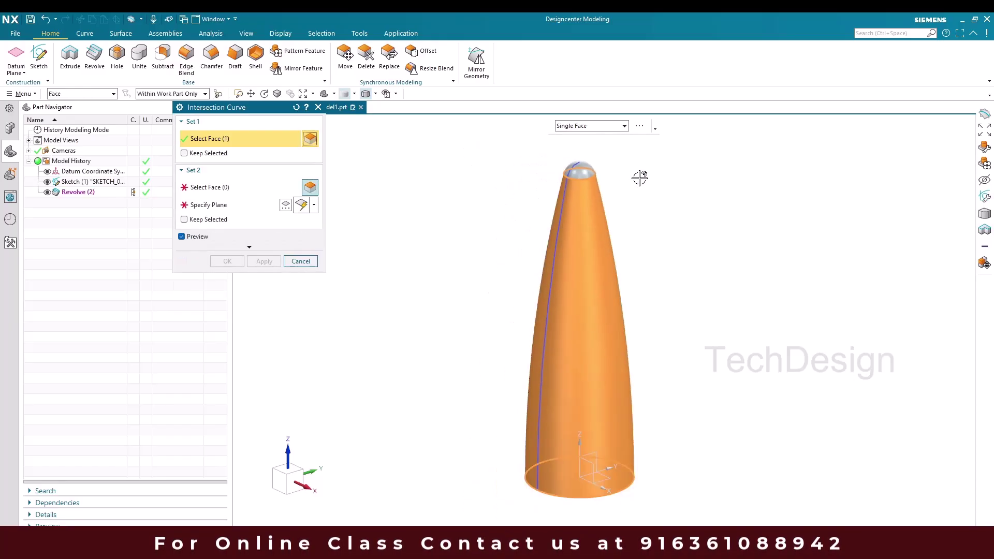
Intersect the side face with a plane offset 270 mm above the XY datum plane and create the curve
{"action": "left_click", "coordinate": [236, 206]}
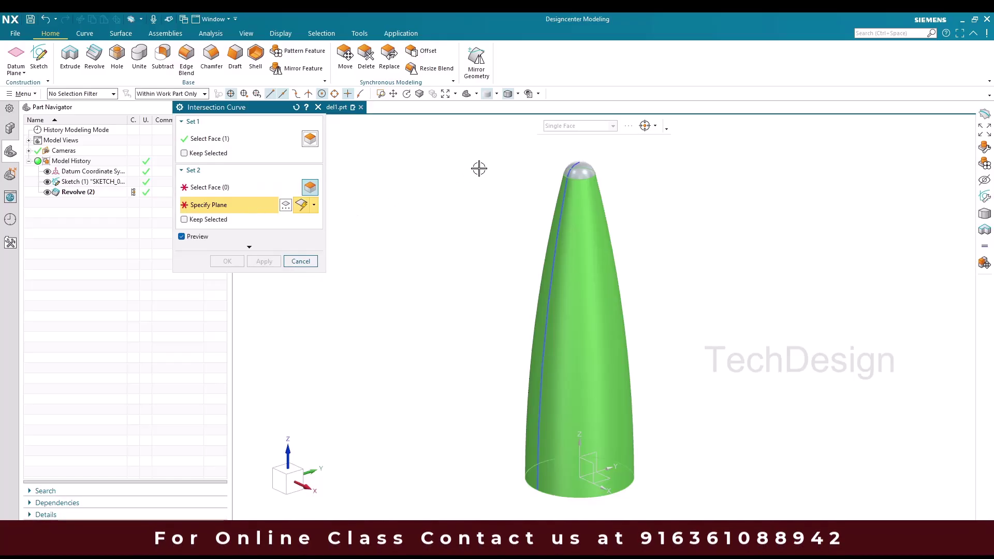
{"action": "scroll", "coordinate": [448, 176], "scroll_direction": "down", "scroll_amount": 1}
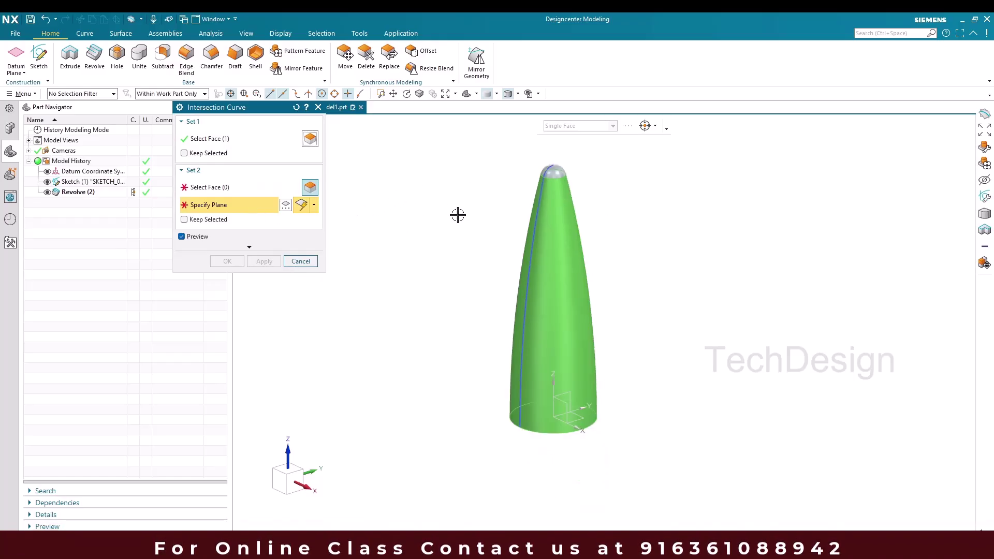
{"action": "left_click", "coordinate": [570, 417]}
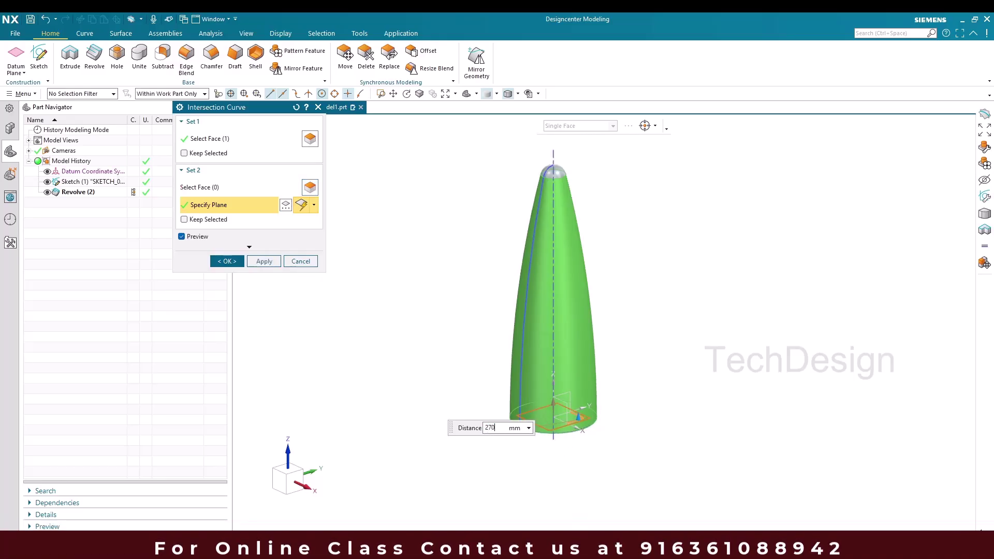
{"action": "type", "text": "270"}
{"action": "key", "text": "Return"}
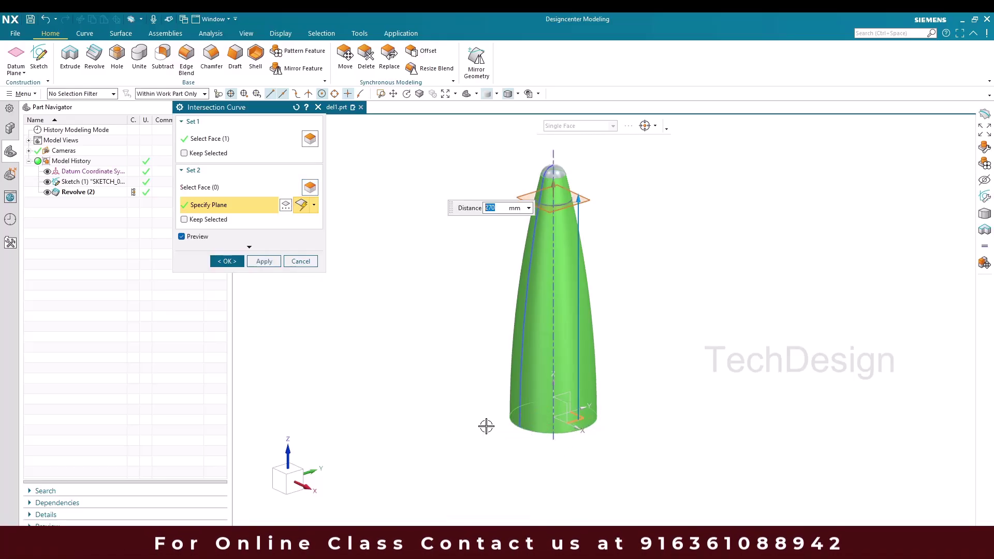
{"action": "left_click", "coordinate": [227, 261]}
{"action": "scroll", "coordinate": [388, 232], "scroll_direction": "down", "scroll_amount": 2}
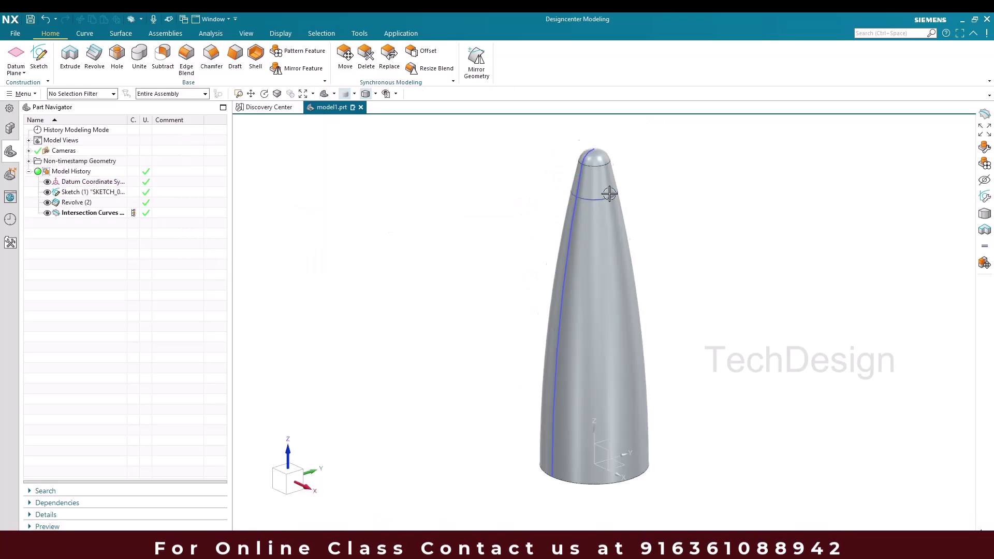
{"action": "scroll", "coordinate": [609, 193], "scroll_direction": "down", "scroll_amount": 6}
{"action": "scroll", "coordinate": [628, 195], "scroll_direction": "up", "scroll_amount": 5}
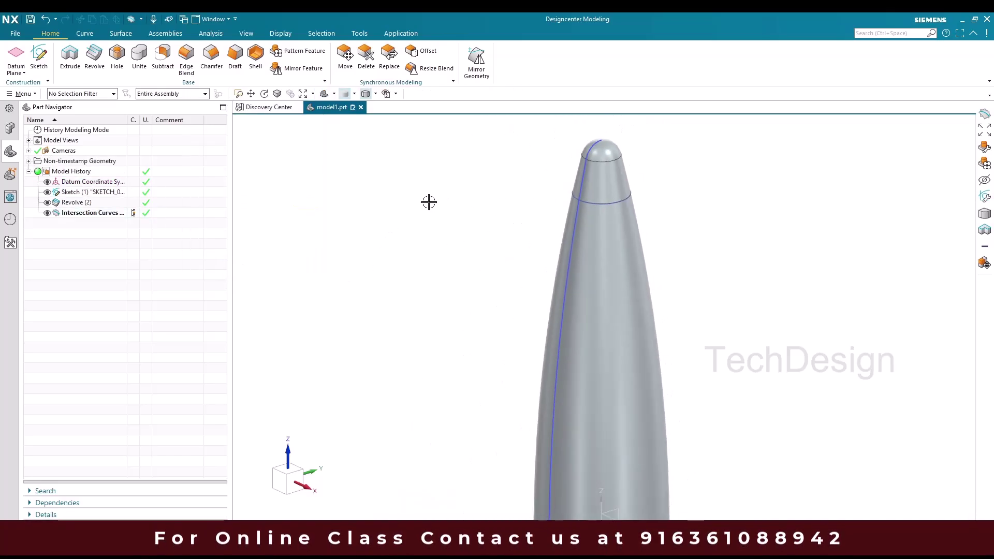
{"action": "scroll", "coordinate": [429, 202], "scroll_direction": "up", "scroll_amount": 1}
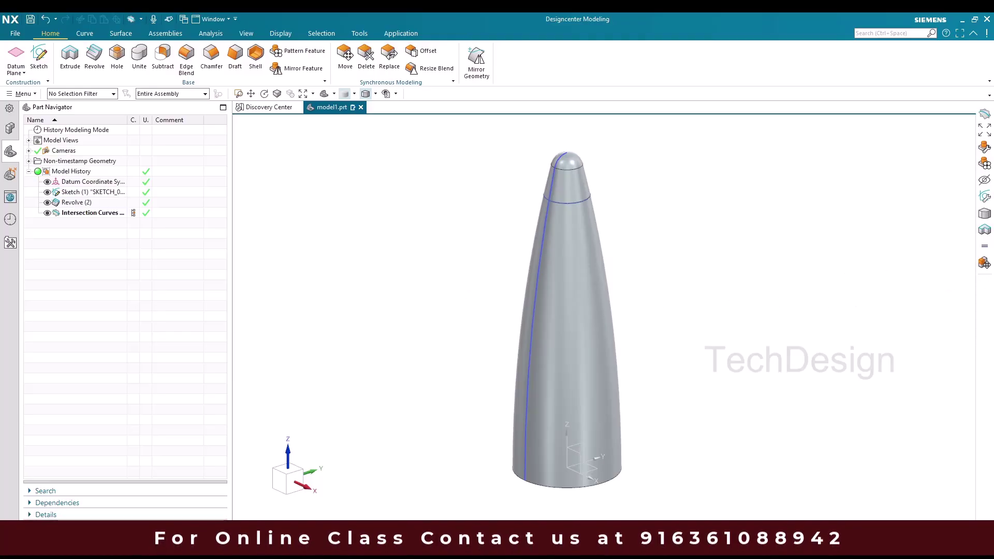
Start another intersection curve and choose the body's curved side face as the first set
{"action": "left_click", "coordinate": [22, 94]}
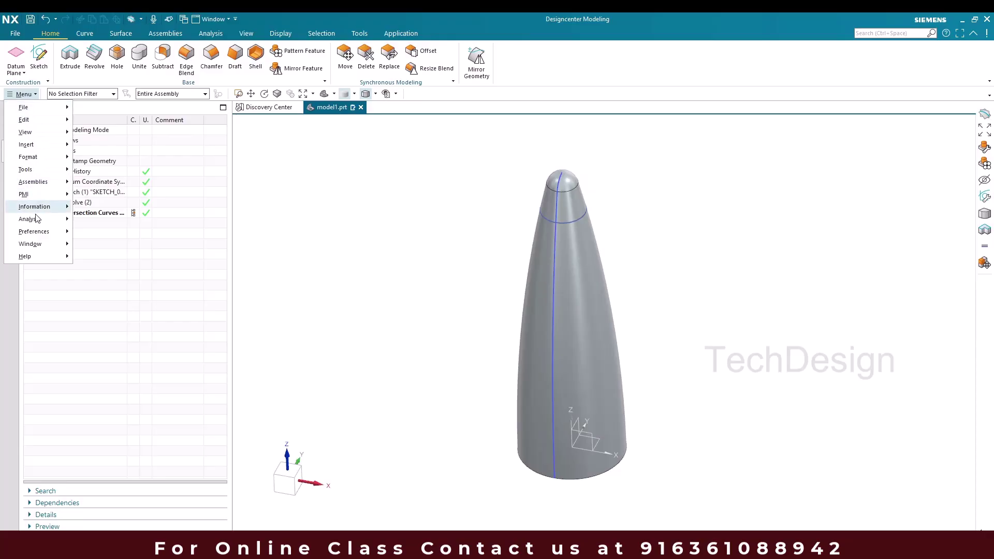
{"action": "mouse_move", "coordinate": [46, 149]}
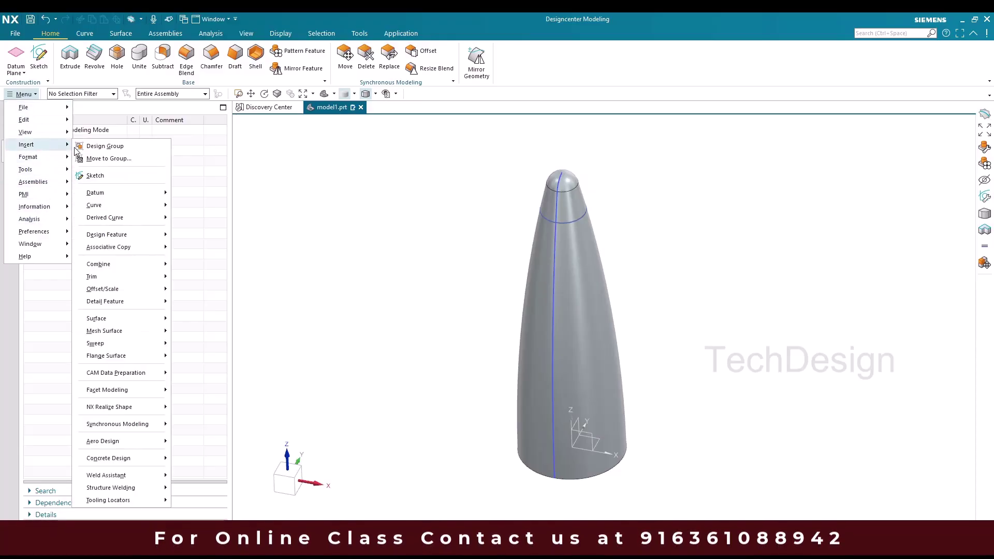
{"action": "mouse_move", "coordinate": [113, 223]}
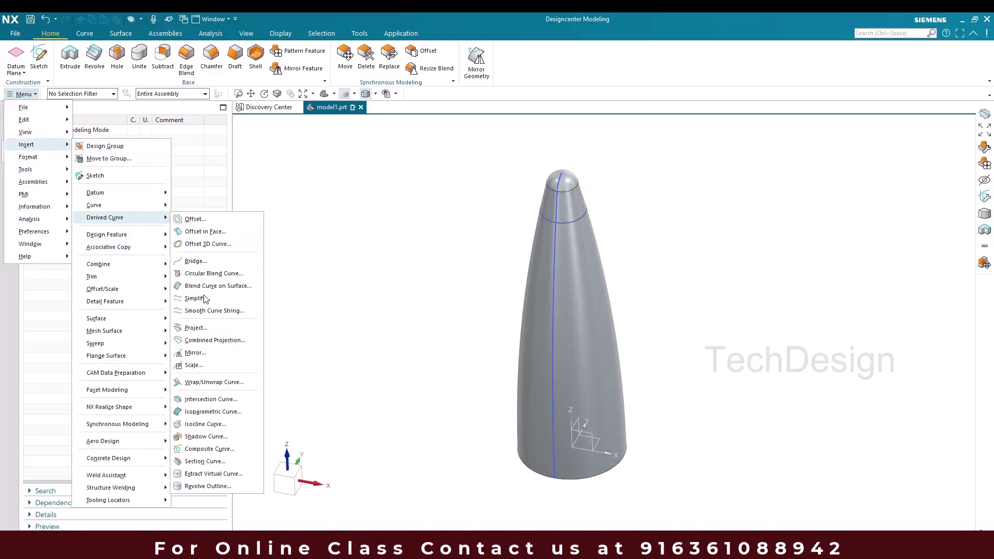
{"action": "left_click", "coordinate": [204, 399]}
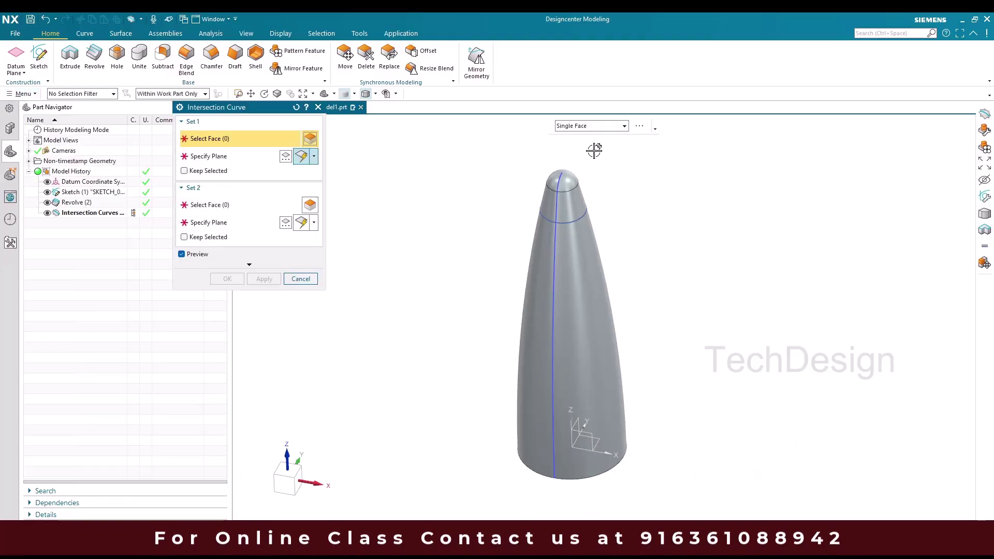
{"action": "left_click", "coordinate": [607, 305]}
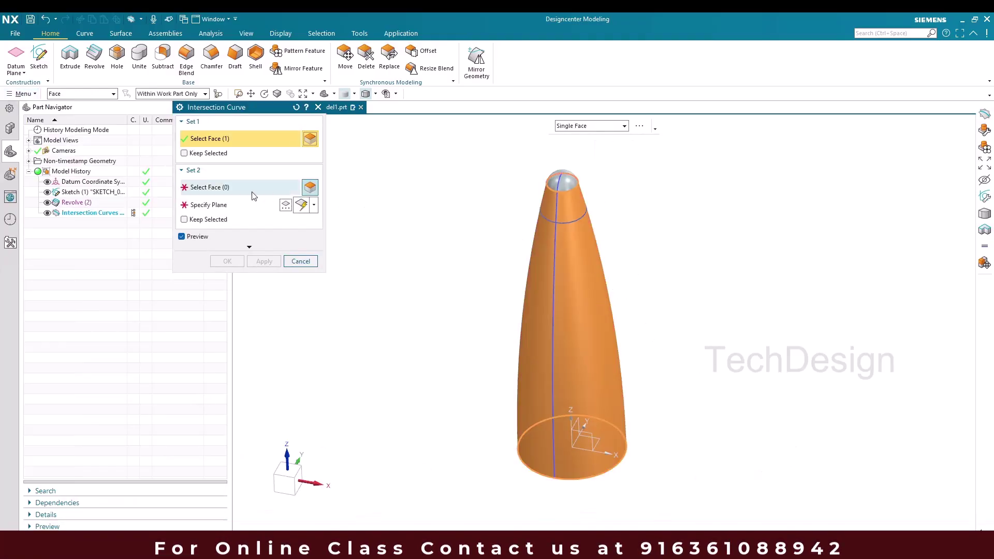
Set the second set to the XZ datum plane at 0 mm distance and create the lengthwise intersection curves
{"action": "left_click", "coordinate": [242, 204]}
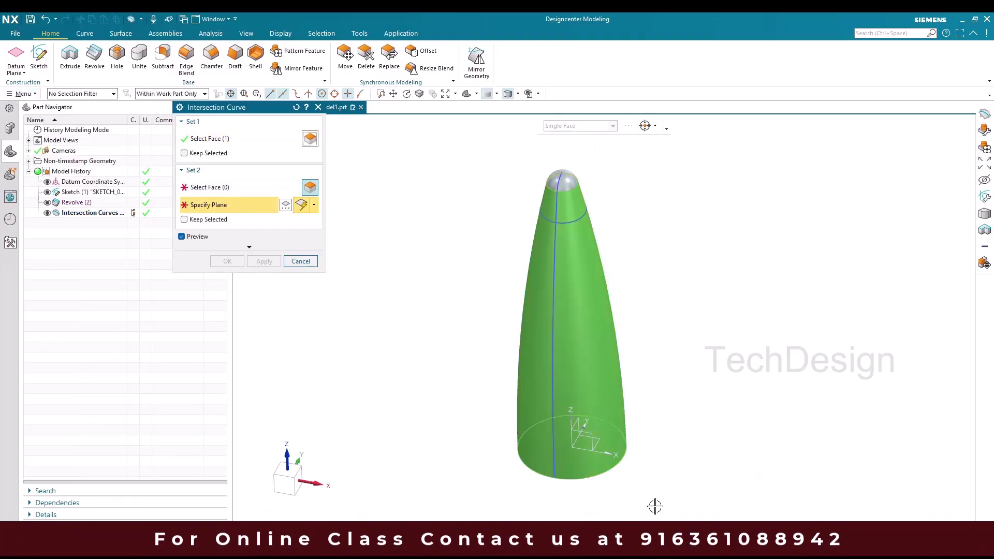
{"action": "left_click", "coordinate": [585, 432]}
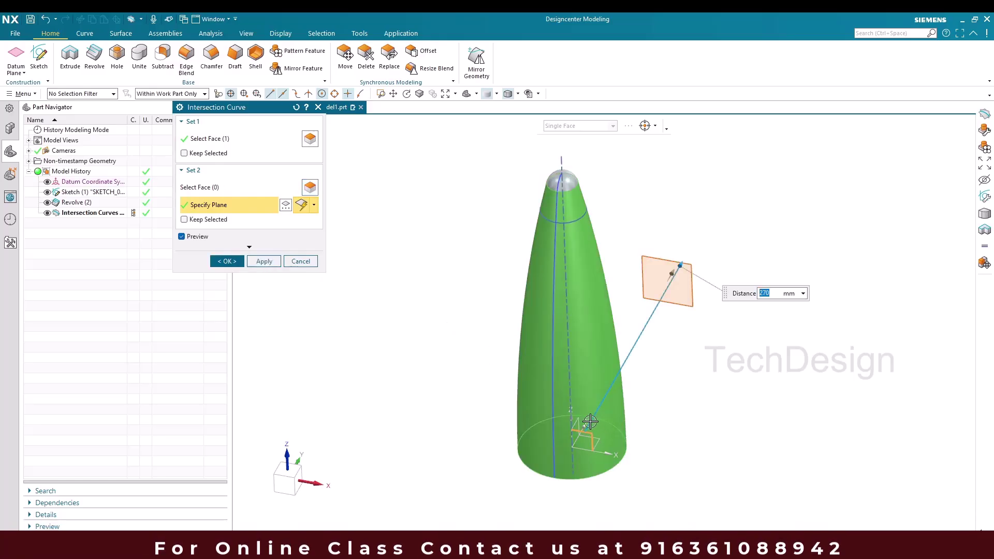
{"action": "middle_click_drag", "start_coordinate": [590, 422], "coordinate": [611, 356]}
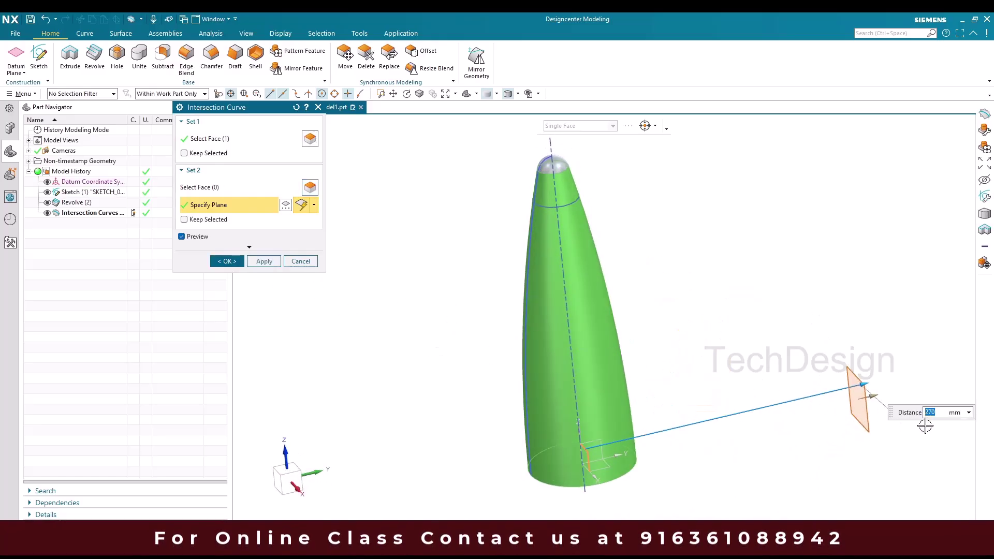
{"action": "type", "text": "0"}
{"action": "key", "text": "Return"}
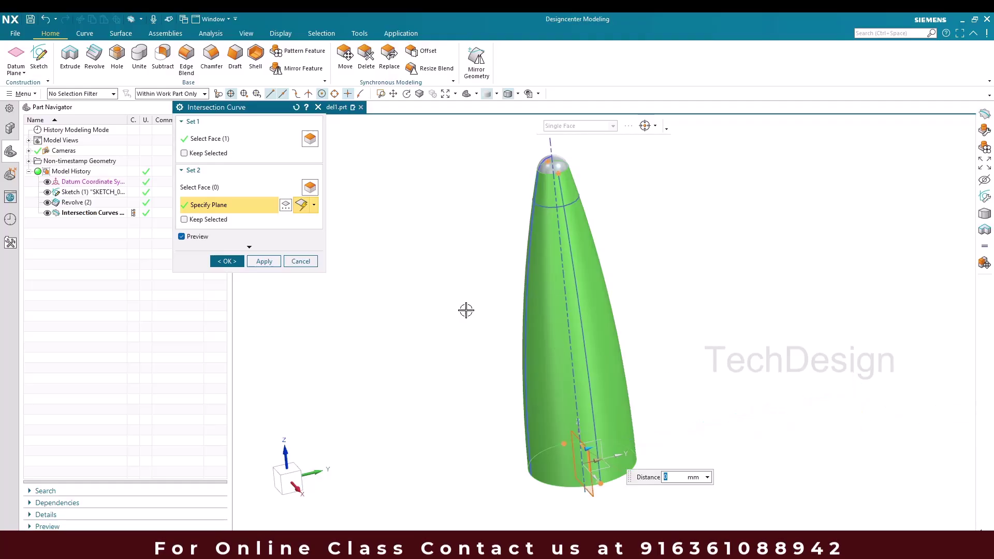
{"action": "left_click", "coordinate": [226, 261]}
{"action": "scroll", "coordinate": [575, 280], "scroll_direction": "up", "scroll_amount": 5}
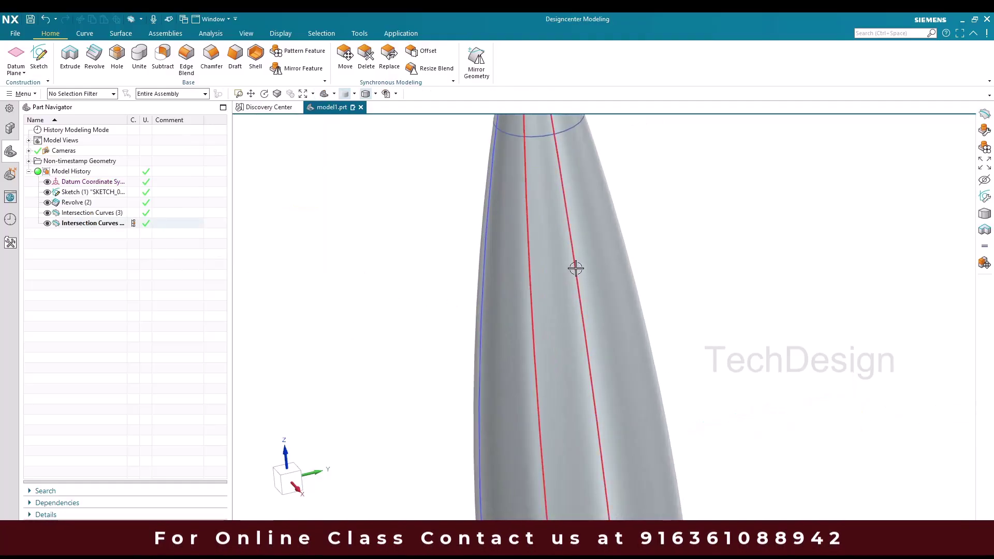
{"action": "scroll", "coordinate": [575, 269], "scroll_direction": "down", "scroll_amount": 5}
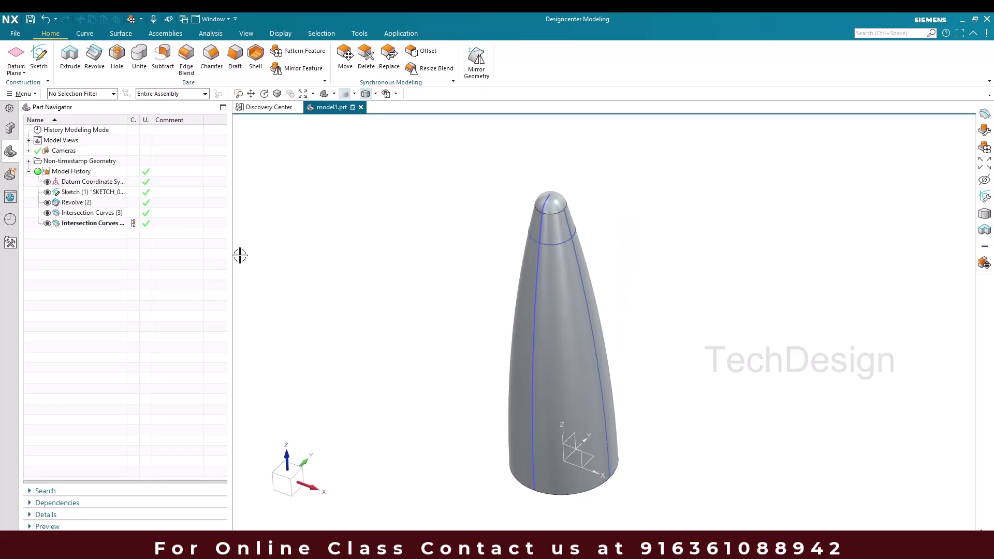
{"action": "left_click", "coordinate": [98, 223]}
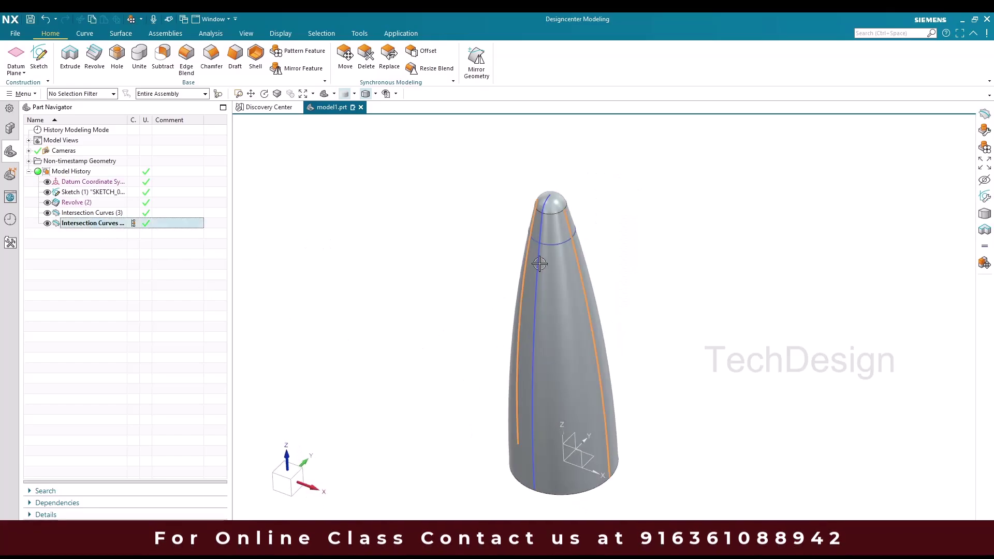
{"action": "scroll", "coordinate": [569, 257], "scroll_direction": "up", "scroll_amount": 3}
{"action": "scroll", "coordinate": [596, 258], "scroll_direction": "down", "scroll_amount": 1}
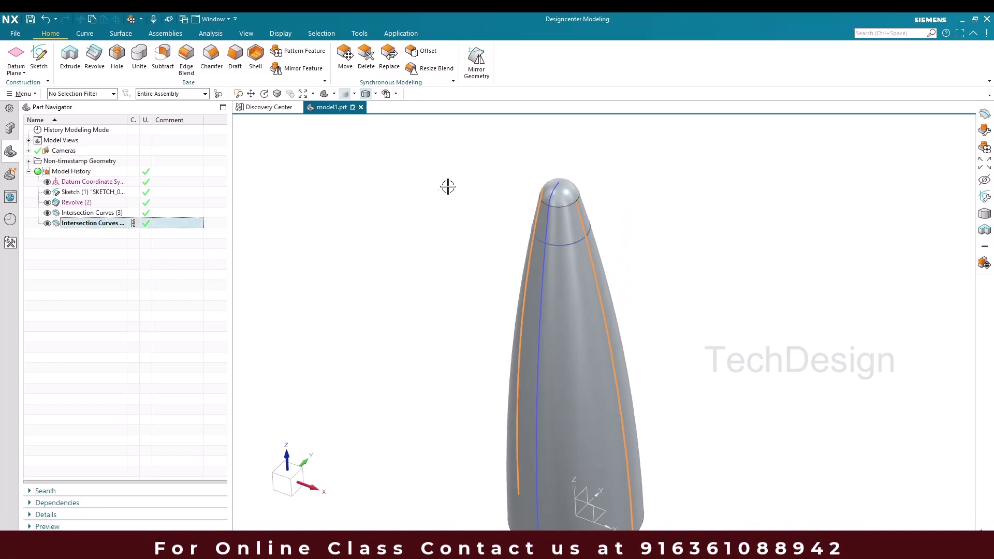
{"action": "key", "text": "Escape"}
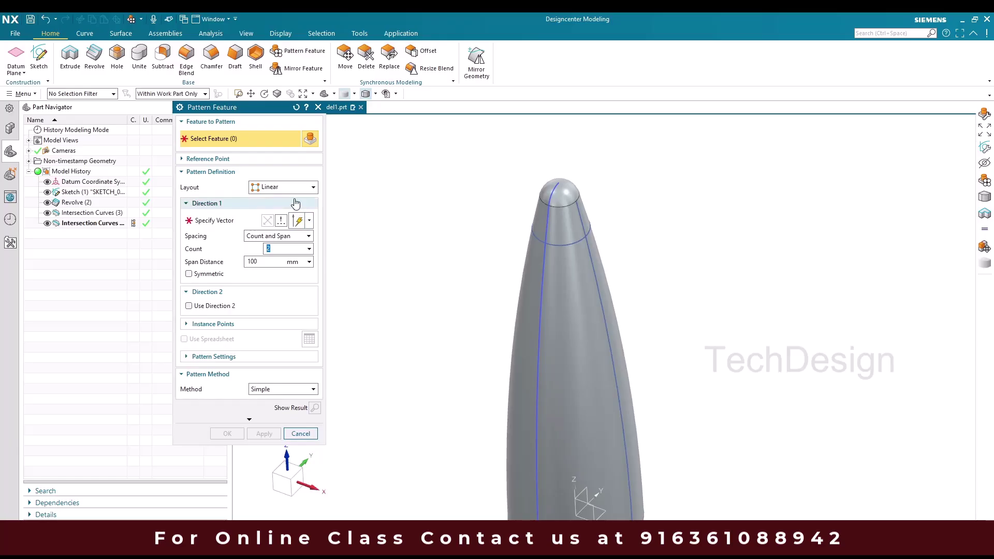
Set up a feature pattern with a Circular layout and choose the lengthwise intersection curves as the feature to pattern
{"action": "left_click", "coordinate": [284, 188]}
{"action": "left_click", "coordinate": [288, 211]}
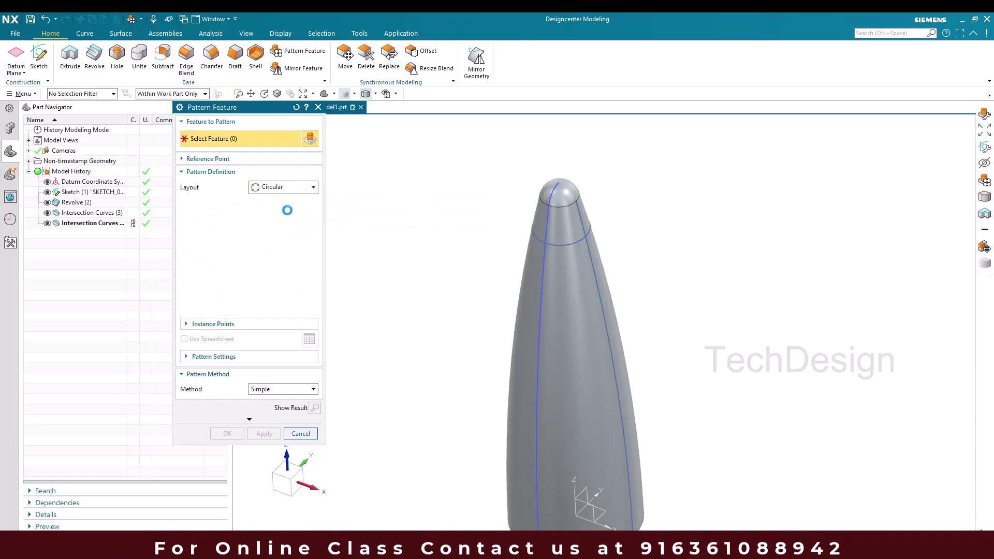
{"action": "left_click", "coordinate": [103, 226]}
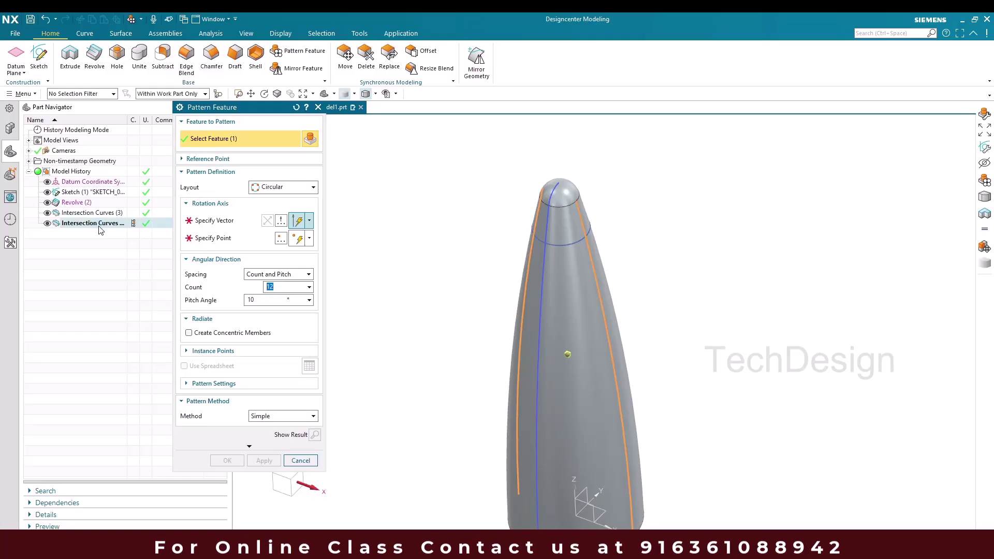
Define the pattern's rotation axis normal to the body's flat base face, reversed to point upward, through the centre of the base circle
{"action": "left_click", "coordinate": [224, 227]}
{"action": "middle_click_drag", "start_coordinate": [410, 130], "coordinate": [507, 294]}
{"action": "scroll", "coordinate": [446, 324], "scroll_direction": "up", "scroll_amount": 5}
{"action": "left_click", "coordinate": [507, 294]}
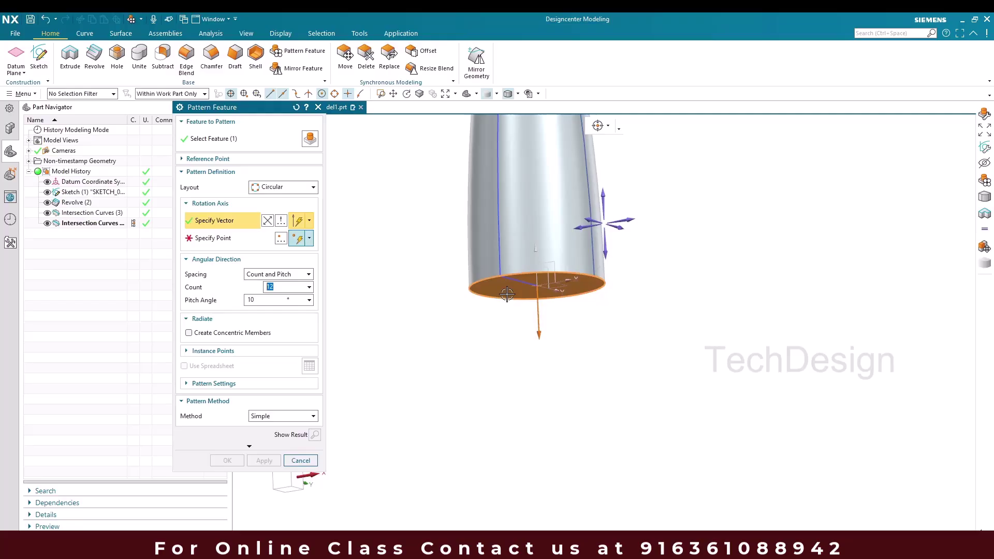
{"action": "scroll", "coordinate": [507, 294], "scroll_direction": "down", "scroll_amount": 5}
{"action": "double_click", "coordinate": [529, 326]}
{"action": "scroll", "coordinate": [519, 328], "scroll_direction": "up", "scroll_amount": 5}
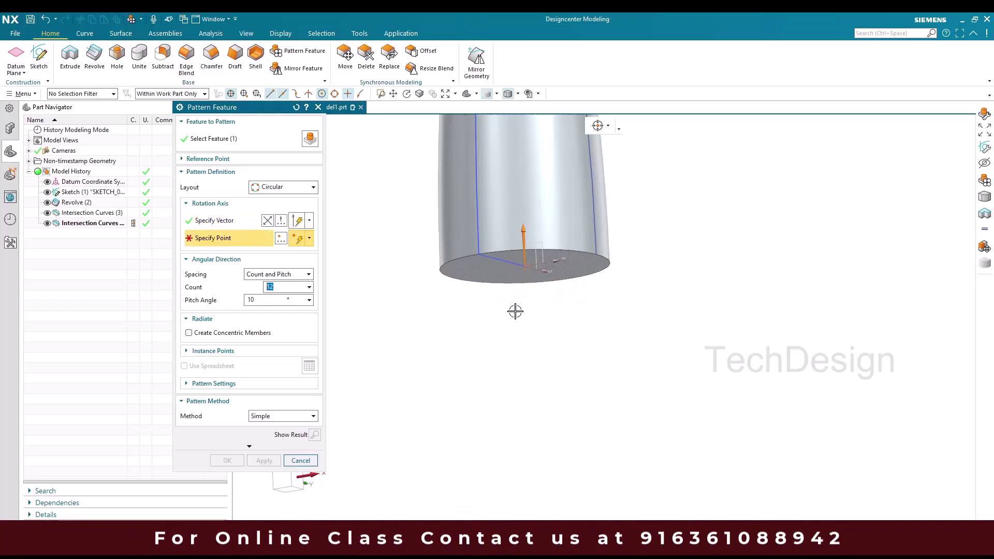
{"action": "left_click", "coordinate": [536, 254]}
{"action": "scroll", "coordinate": [541, 304], "scroll_direction": "down", "scroll_amount": 3}
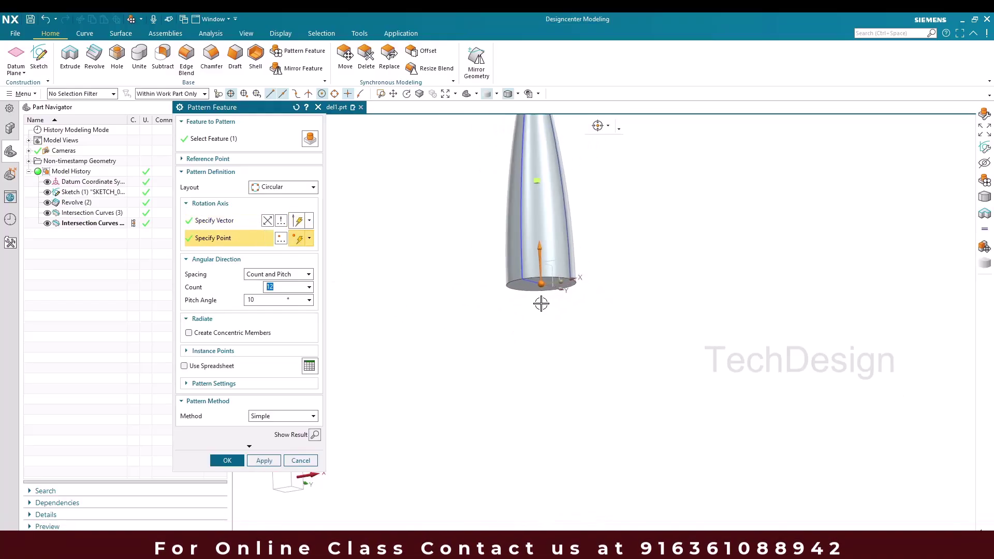
Set the pattern spacing to Count and Span with a count of 6 over a 360° span angle and create the pattern
{"action": "left_click", "coordinate": [283, 274]}
{"action": "left_click", "coordinate": [283, 291]}
{"action": "type", "text": "6"}
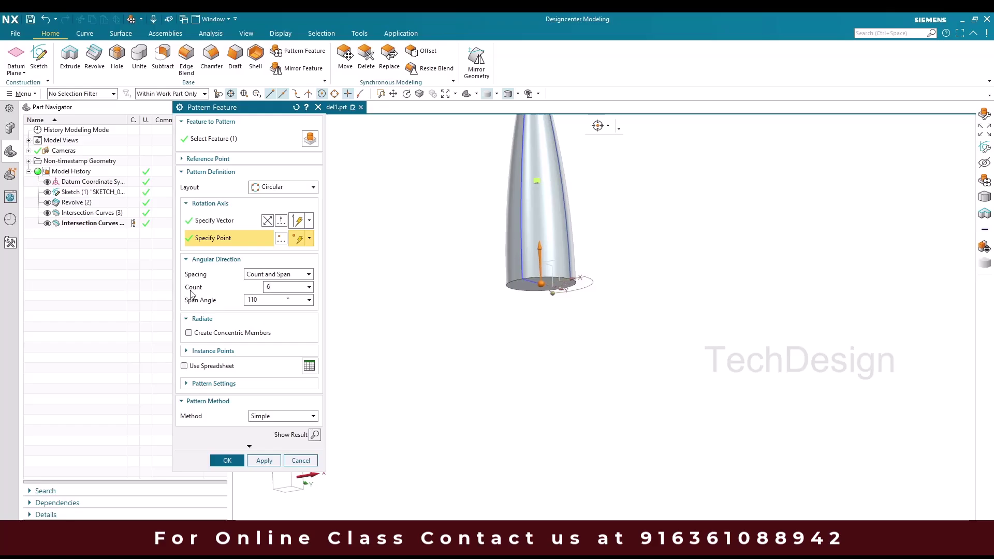
{"action": "left_click", "coordinate": [272, 300]}
{"action": "type", "text": "3"}
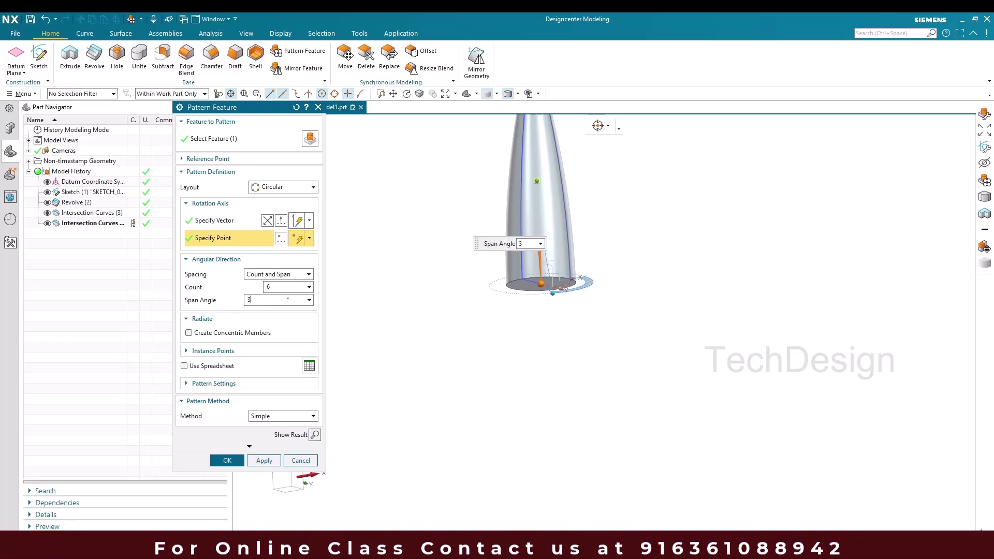
{"action": "type", "text": "60"}
{"action": "key", "text": "Return"}
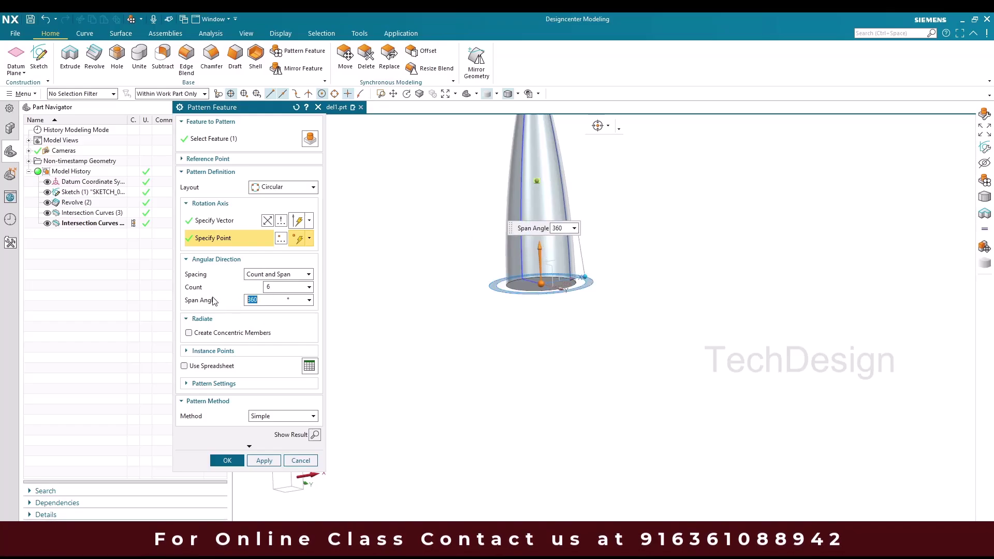
{"action": "left_click", "coordinate": [228, 460]}
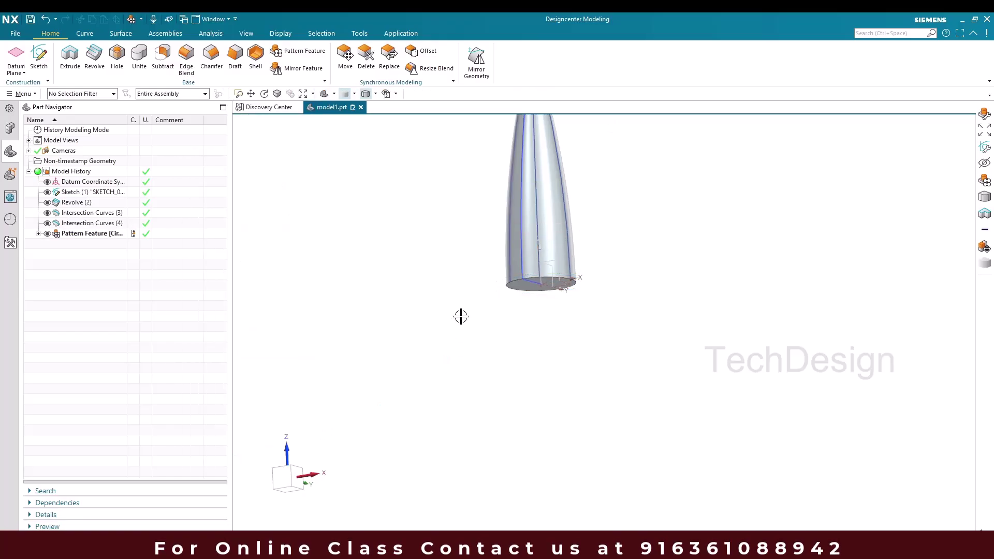
Start another intersection curve with the body's curved side face as the first set
{"action": "middle_click_drag", "start_coordinate": [461, 318], "coordinate": [456, 286]}
{"action": "scroll", "coordinate": [510, 269], "scroll_direction": "up", "scroll_amount": 5}
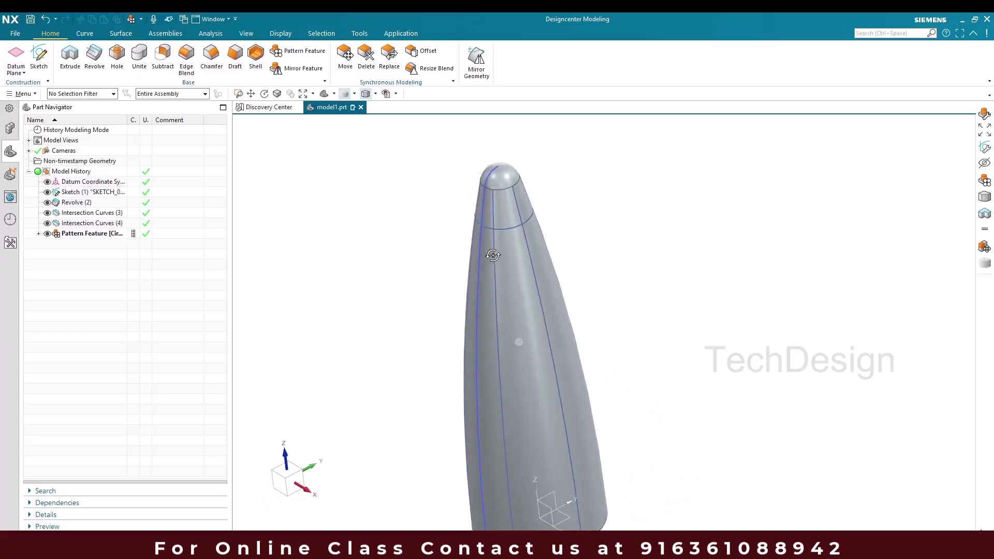
{"action": "scroll", "coordinate": [493, 291], "scroll_direction": "down", "scroll_amount": 3}
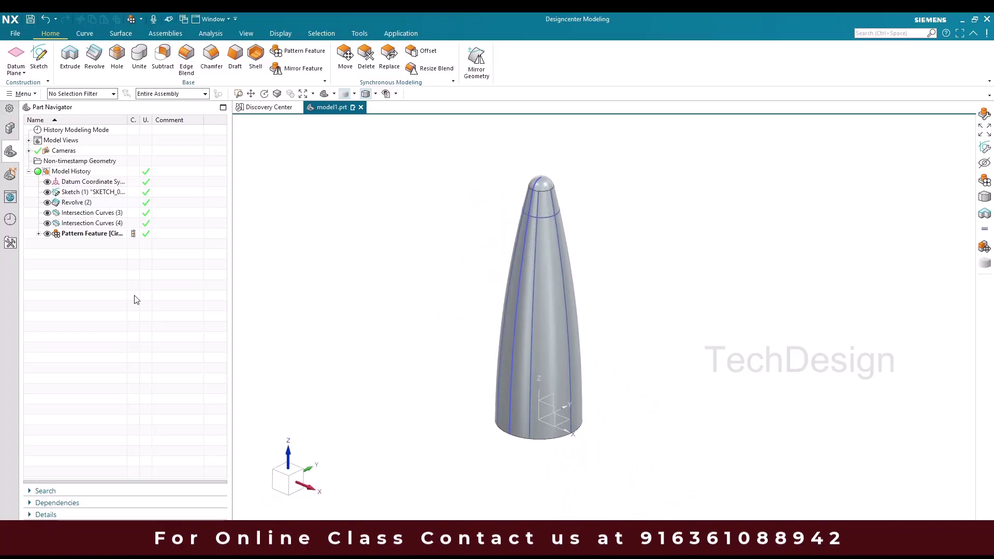
{"action": "left_click", "coordinate": [29, 96]}
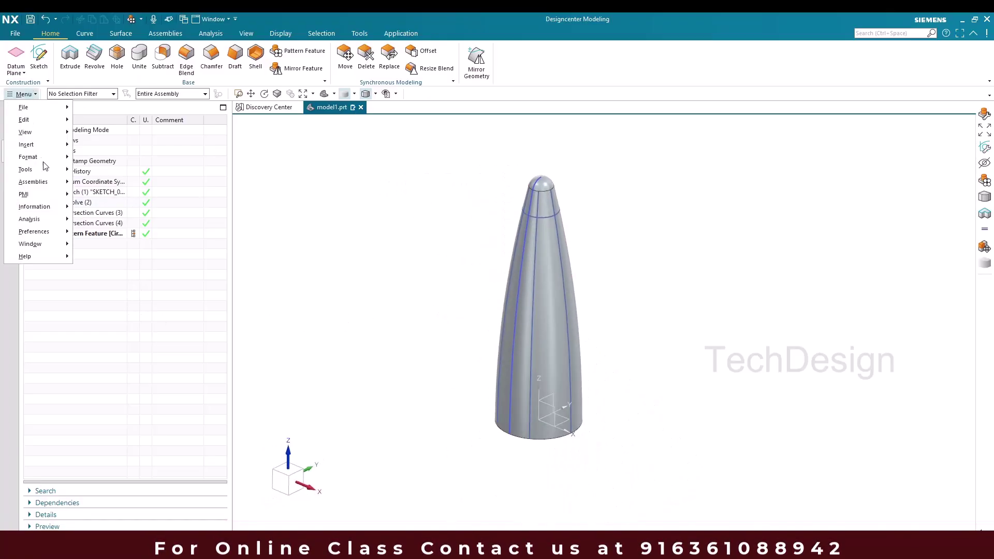
{"action": "mouse_move", "coordinate": [31, 144]}
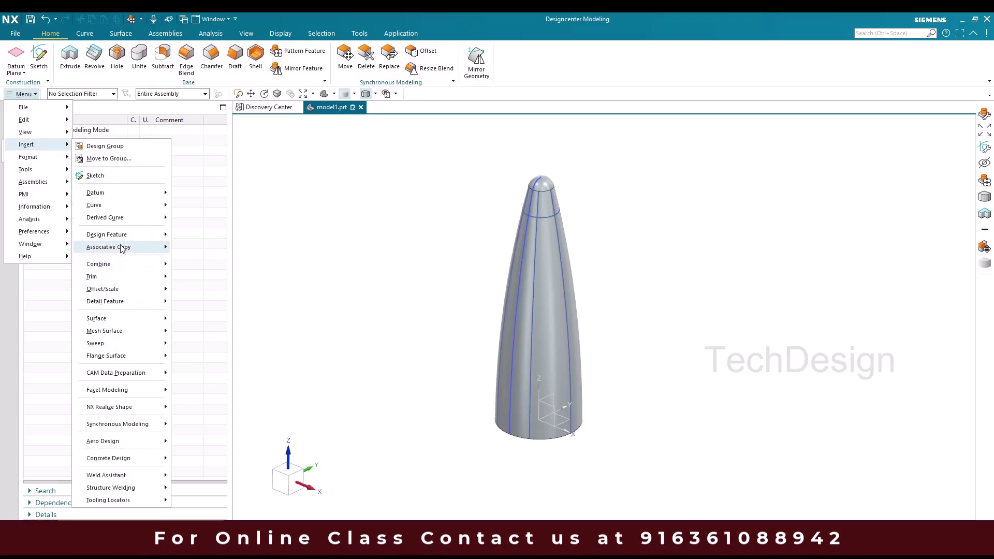
{"action": "mouse_move", "coordinate": [119, 217]}
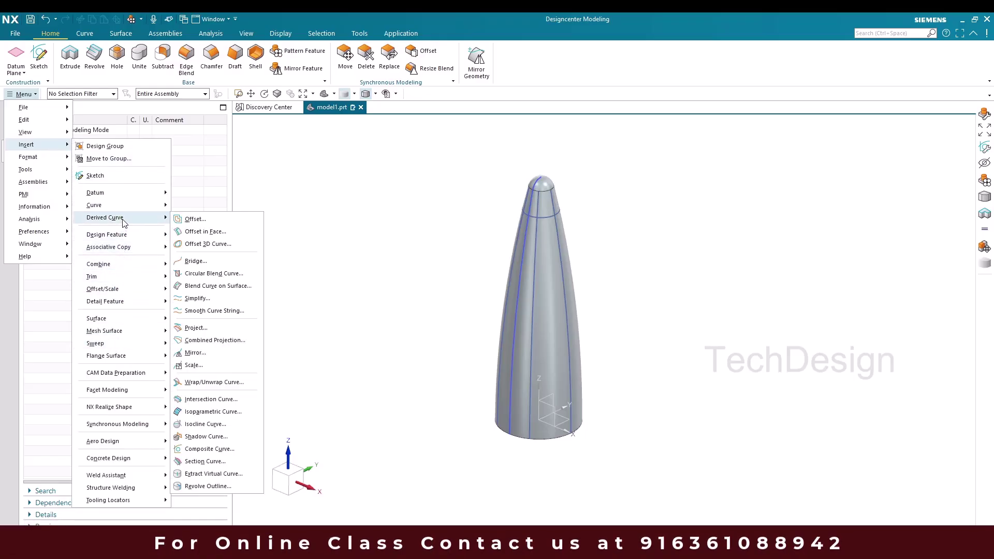
{"action": "left_click", "coordinate": [204, 401]}
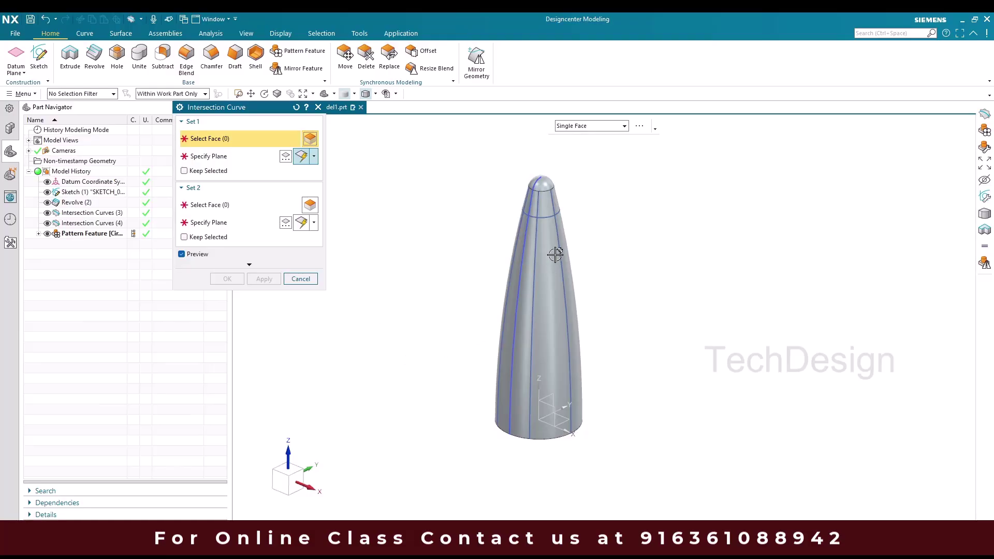
{"action": "scroll", "coordinate": [551, 338], "scroll_direction": "down", "scroll_amount": 4}
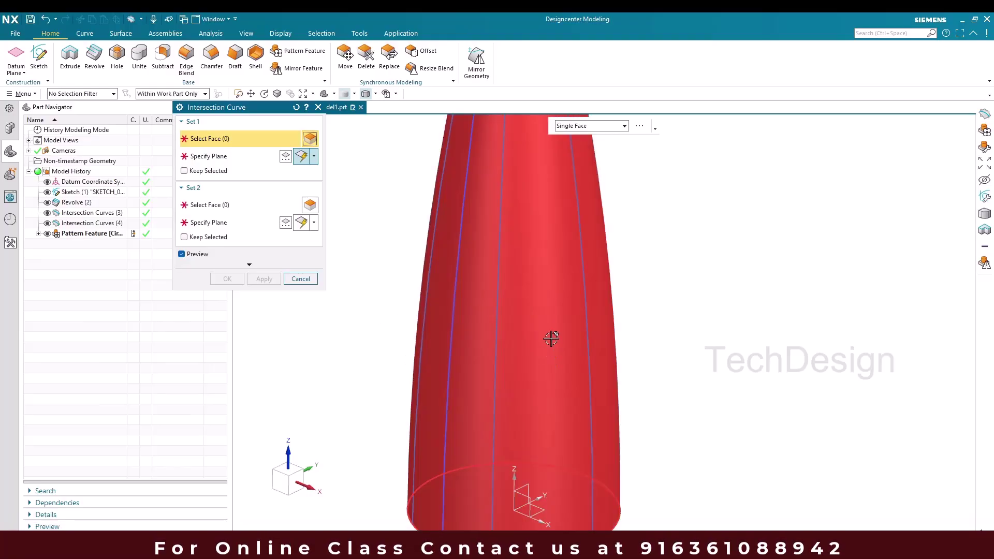
{"action": "left_click", "coordinate": [557, 299]}
Intersect the side face with a plane offset 30 mm above the XY datum plane and create the curve
{"action": "left_click", "coordinate": [229, 203]}
{"action": "scroll", "coordinate": [611, 264], "scroll_direction": "up", "scroll_amount": 2}
{"action": "scroll", "coordinate": [581, 387], "scroll_direction": "down", "scroll_amount": 3}
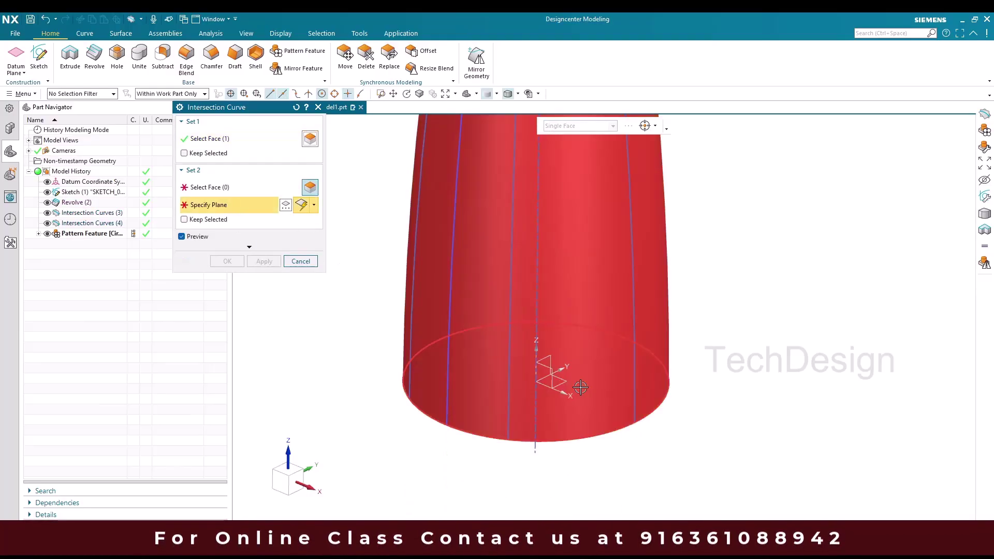
{"action": "left_click", "coordinate": [563, 383]}
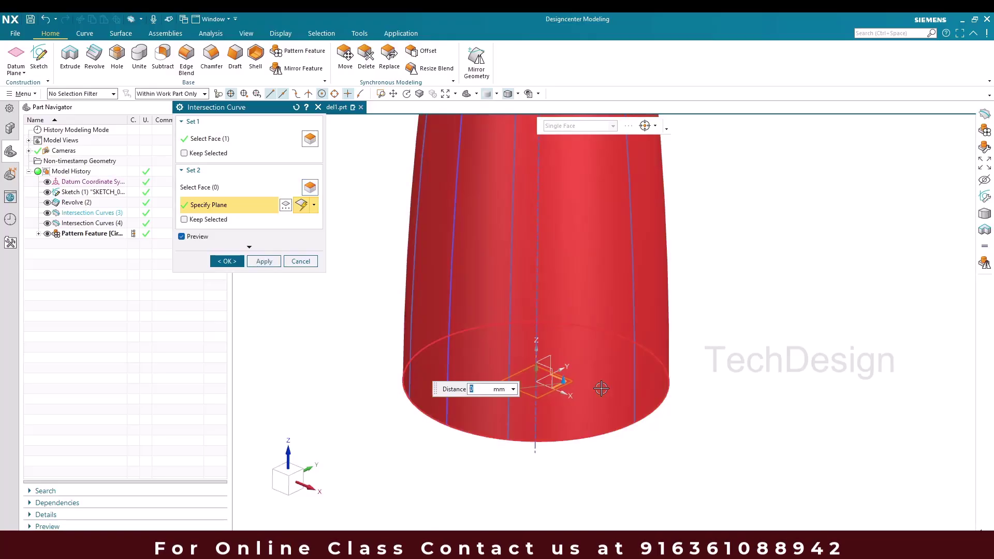
{"action": "scroll", "coordinate": [491, 395], "scroll_direction": "up", "scroll_amount": 2}
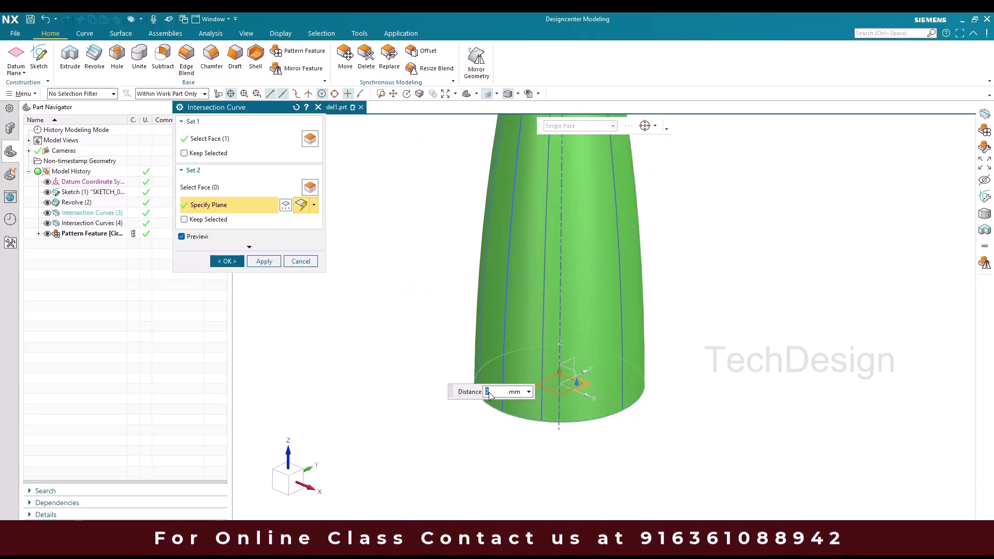
{"action": "key", "text": "Return"}
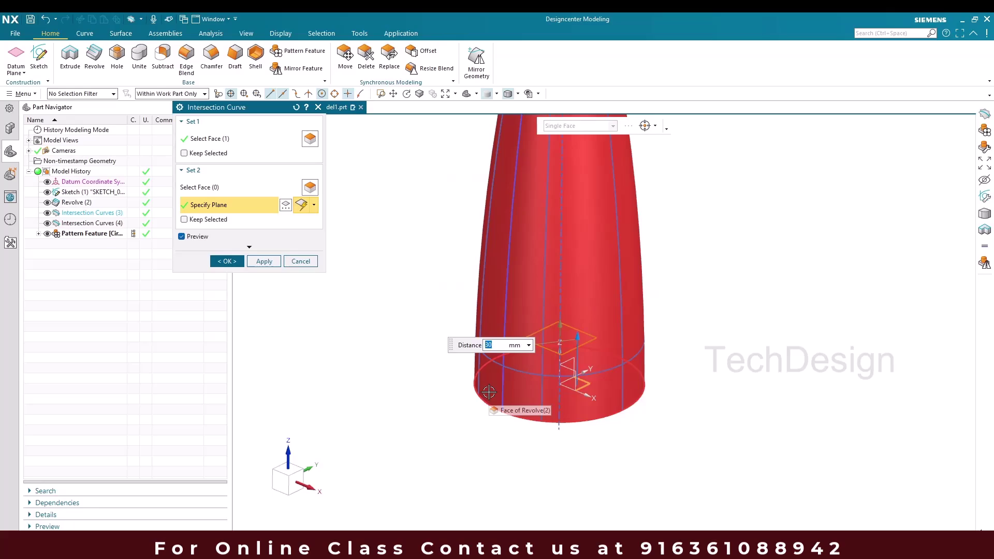
{"action": "left_click", "coordinate": [227, 261]}
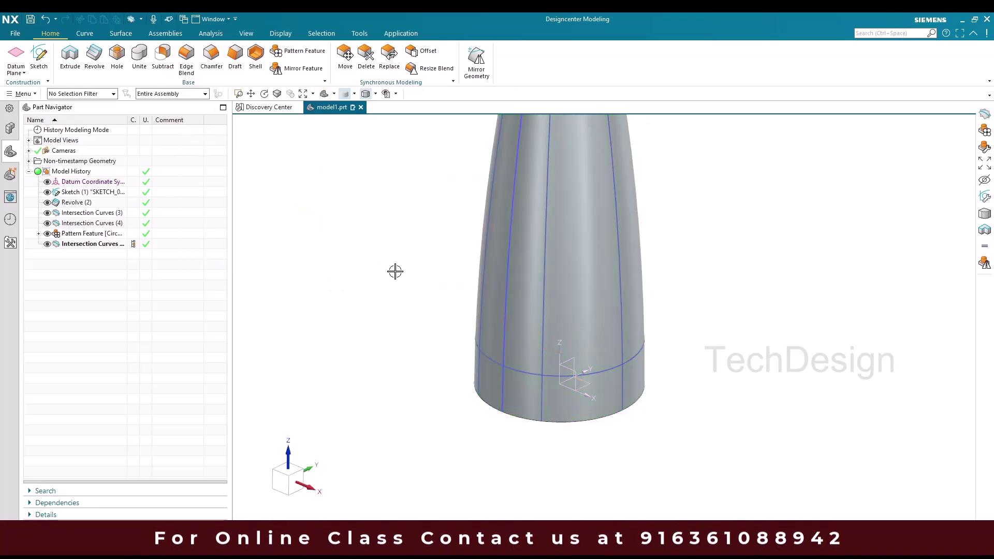
Start an Extrude of the body's circular base edge and reverse its direction to point upward along the body
{"action": "scroll", "coordinate": [395, 272], "scroll_direction": "down", "scroll_amount": 5}
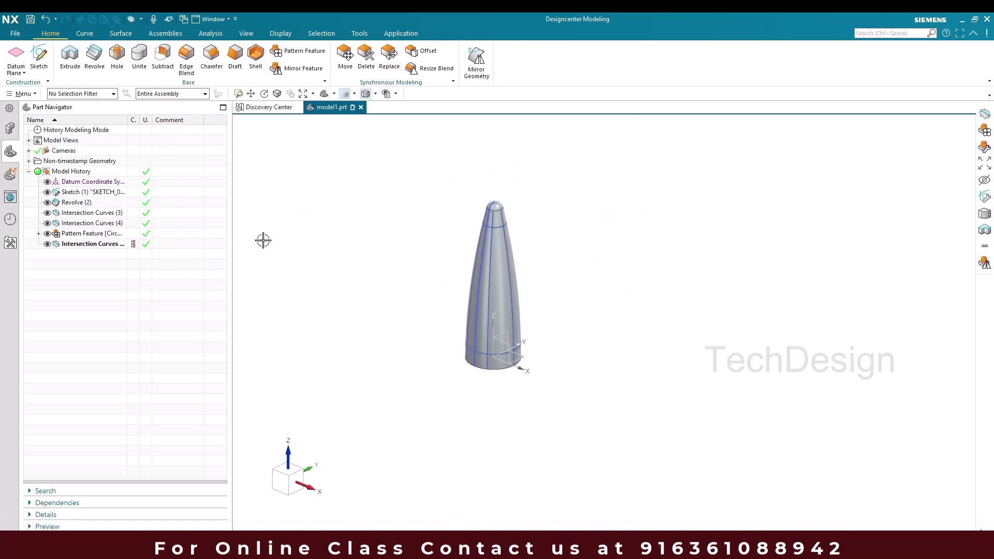
{"action": "left_click", "coordinate": [70, 54]}
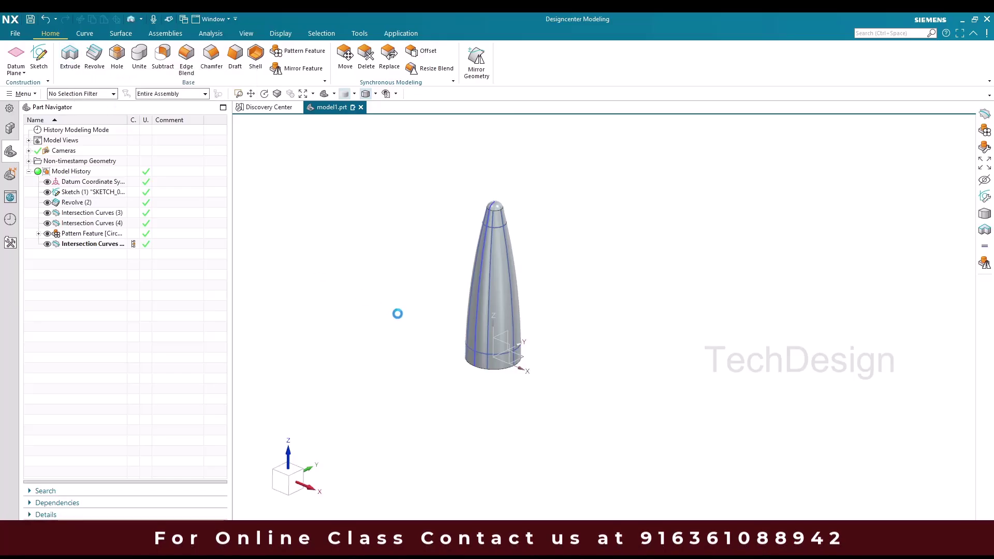
{"action": "scroll", "coordinate": [402, 319], "scroll_direction": "up", "scroll_amount": 5}
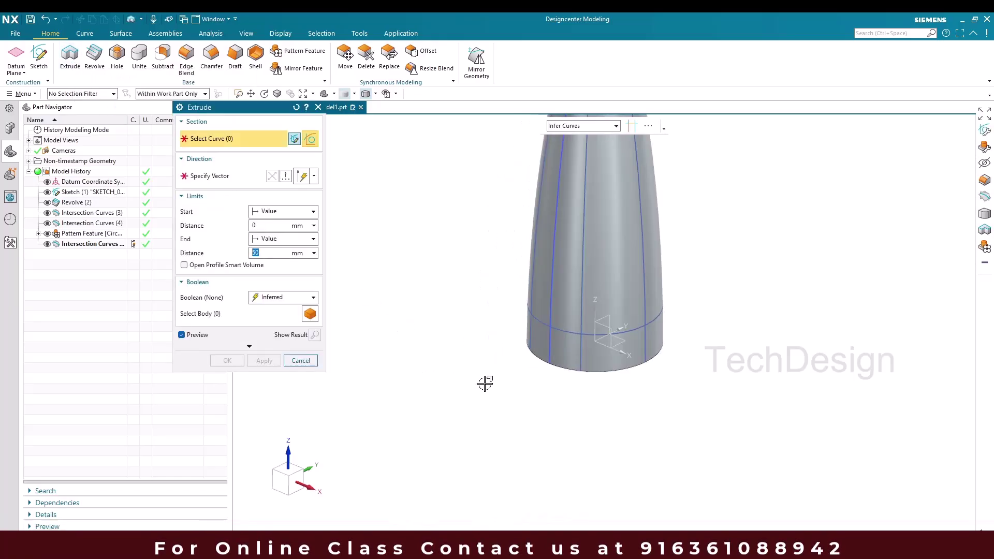
{"action": "left_click", "coordinate": [562, 367]}
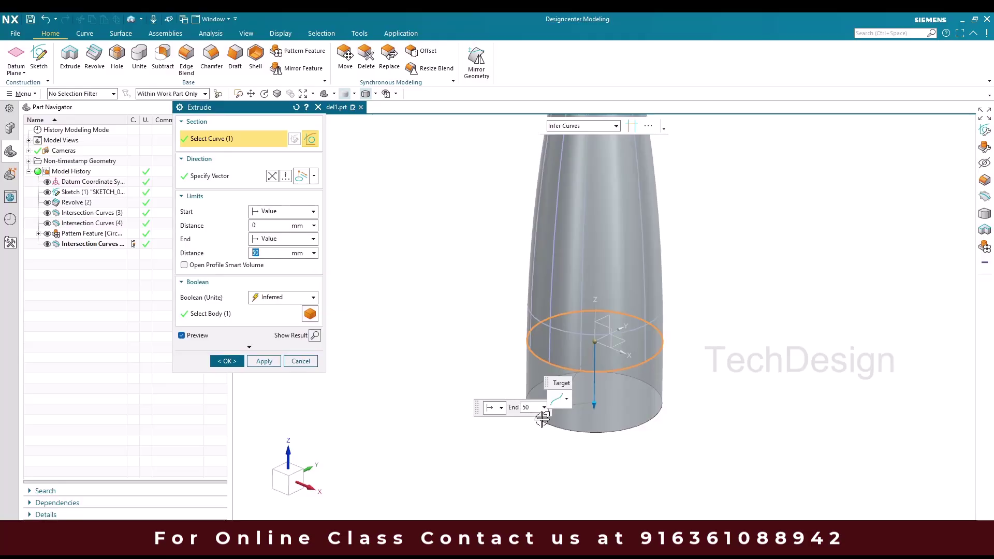
{"action": "scroll", "coordinate": [543, 422], "scroll_direction": "up", "scroll_amount": 3}
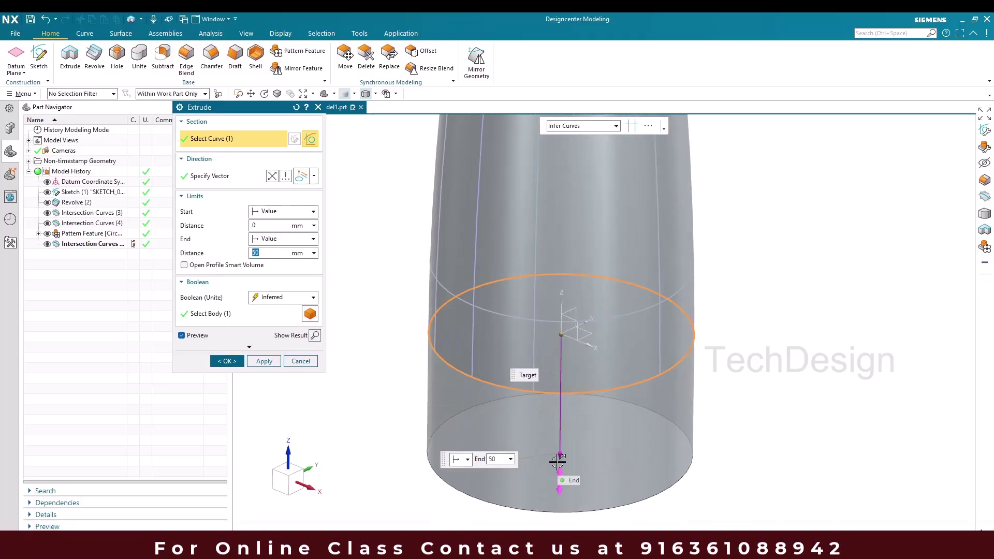
{"action": "double_click", "coordinate": [558, 461]}
{"action": "scroll", "coordinate": [558, 462], "scroll_direction": "down", "scroll_amount": 3}
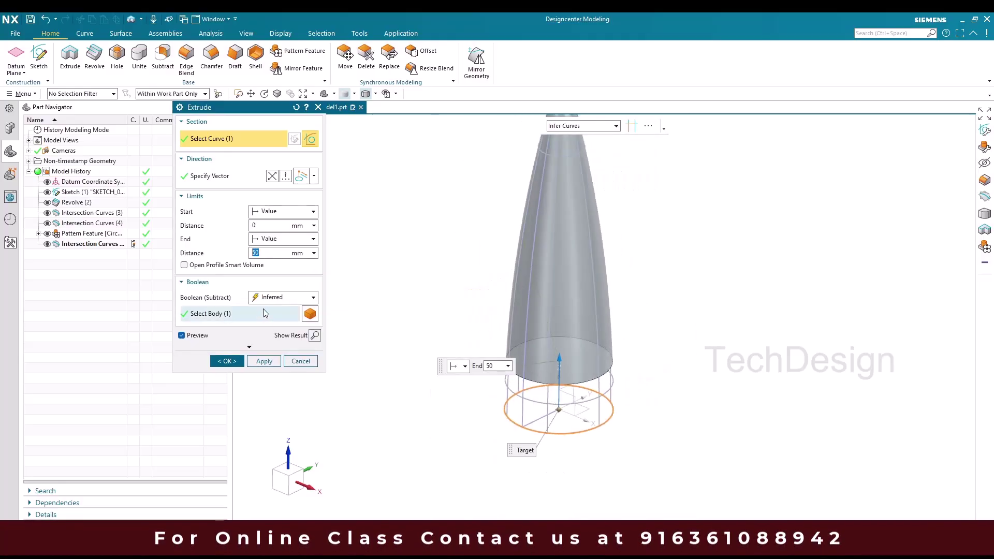
Set the extrusion's Boolean to None and its body type to Sheet
{"action": "left_click", "coordinate": [284, 297]}
{"action": "left_click", "coordinate": [269, 310]}
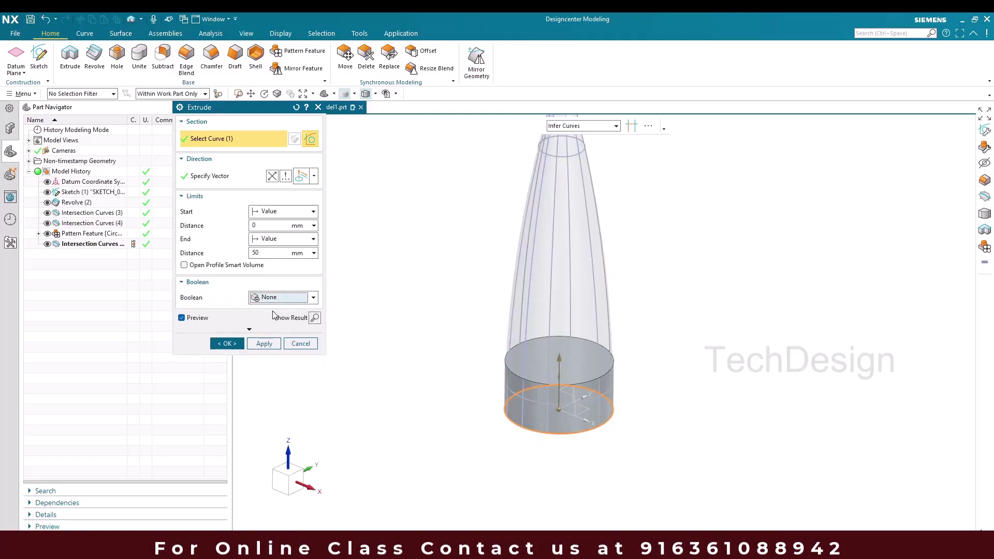
{"action": "left_click", "coordinate": [253, 332]}
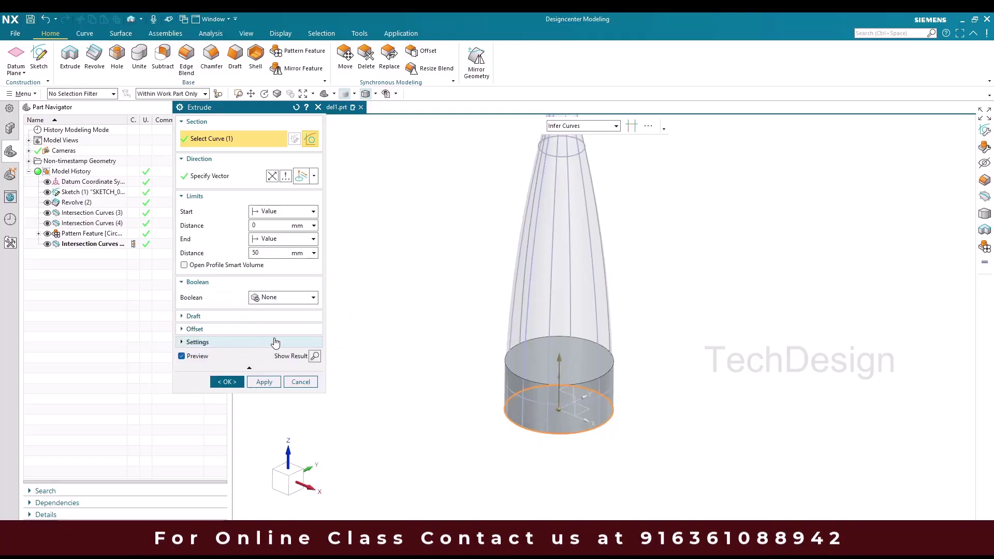
{"action": "left_click", "coordinate": [263, 345]}
{"action": "left_click", "coordinate": [277, 358]}
{"action": "left_click", "coordinate": [276, 376]}
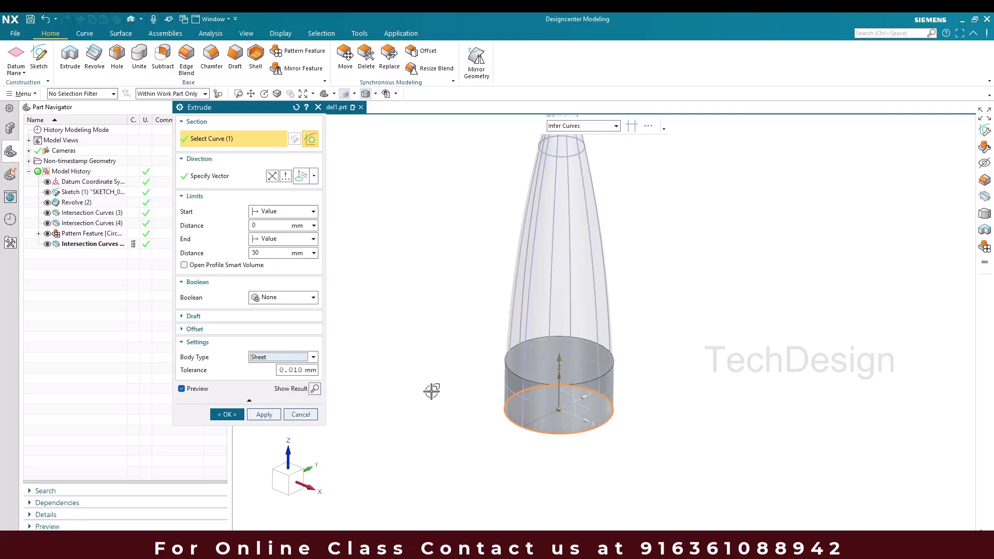
Set the extrusion's end distance to 300 mm and create the sheet cylinder around the tapered body
{"action": "scroll", "coordinate": [430, 391], "scroll_direction": "down", "scroll_amount": 2}
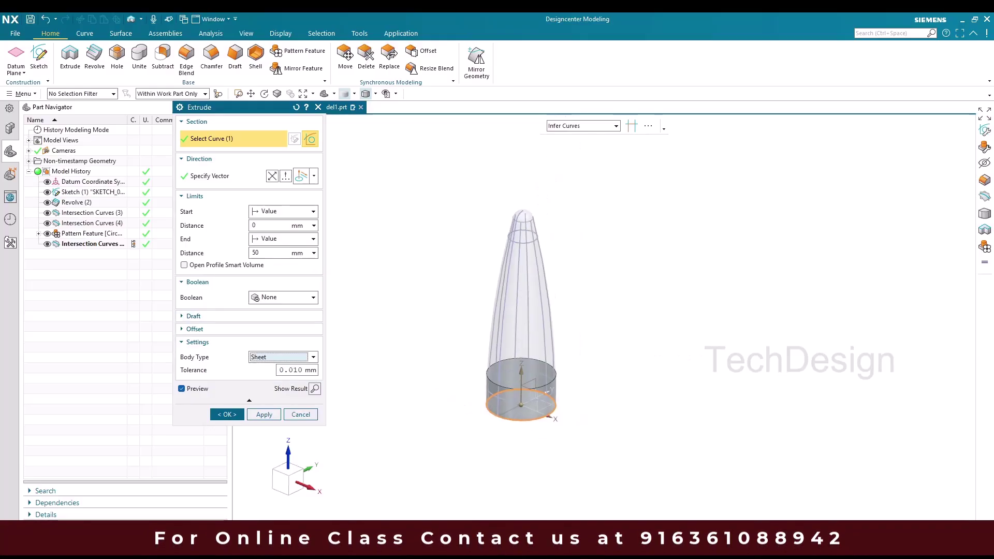
{"action": "left_click", "coordinate": [253, 253]}
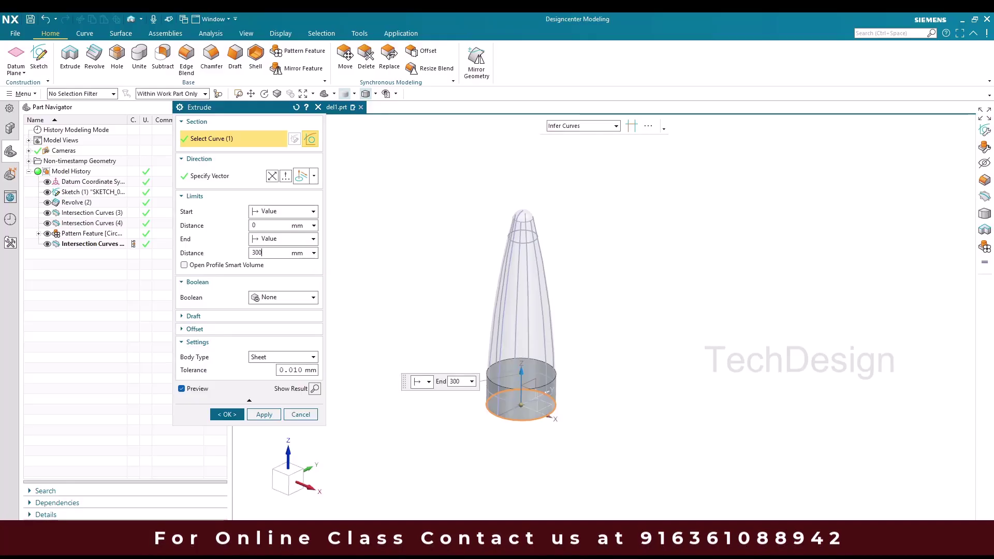
{"action": "key", "text": "Return"}
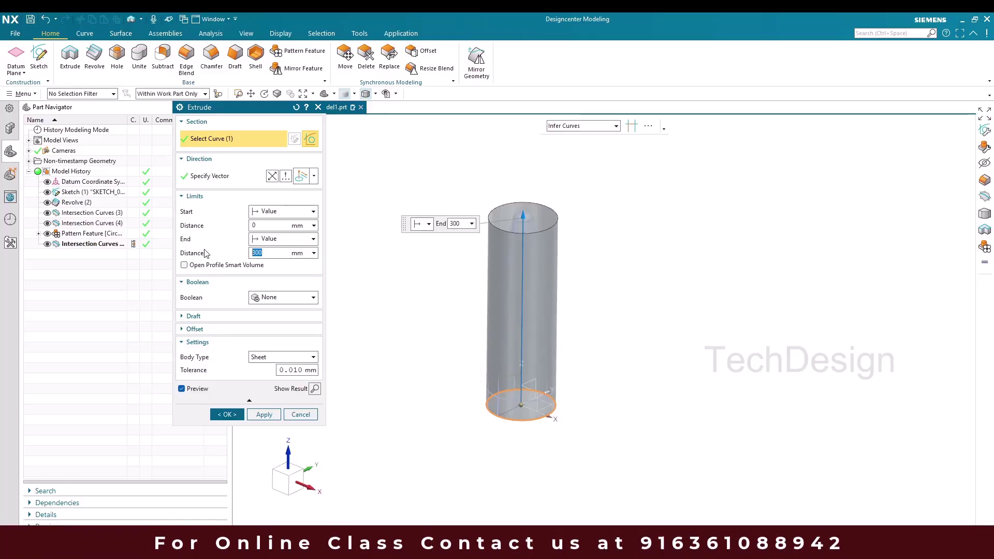
{"action": "left_click", "coordinate": [238, 415]}
{"action": "scroll", "coordinate": [334, 195], "scroll_direction": "down", "scroll_amount": 1}
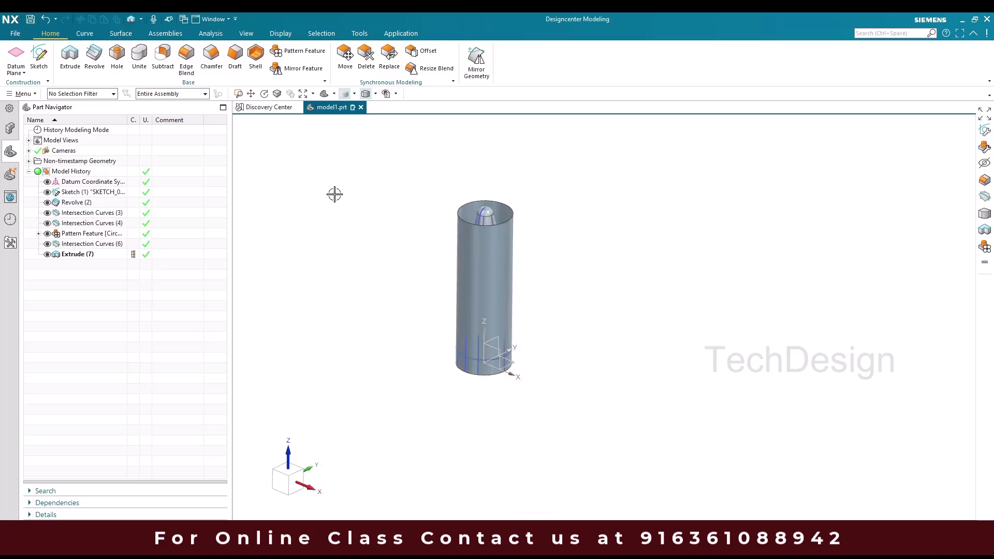
{"action": "scroll", "coordinate": [408, 276], "scroll_direction": "up", "scroll_amount": 1}
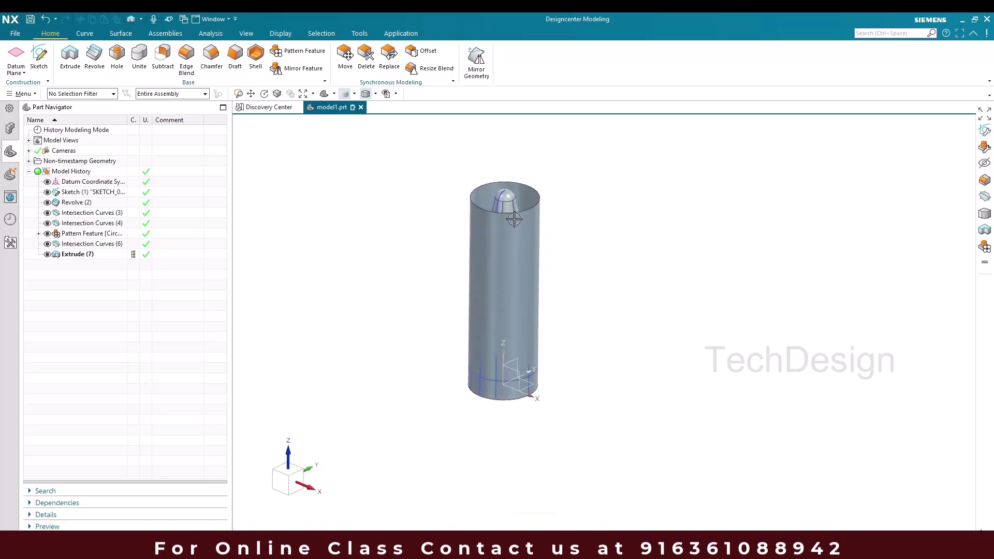
{"action": "scroll", "coordinate": [514, 220], "scroll_direction": "up", "scroll_amount": 2}
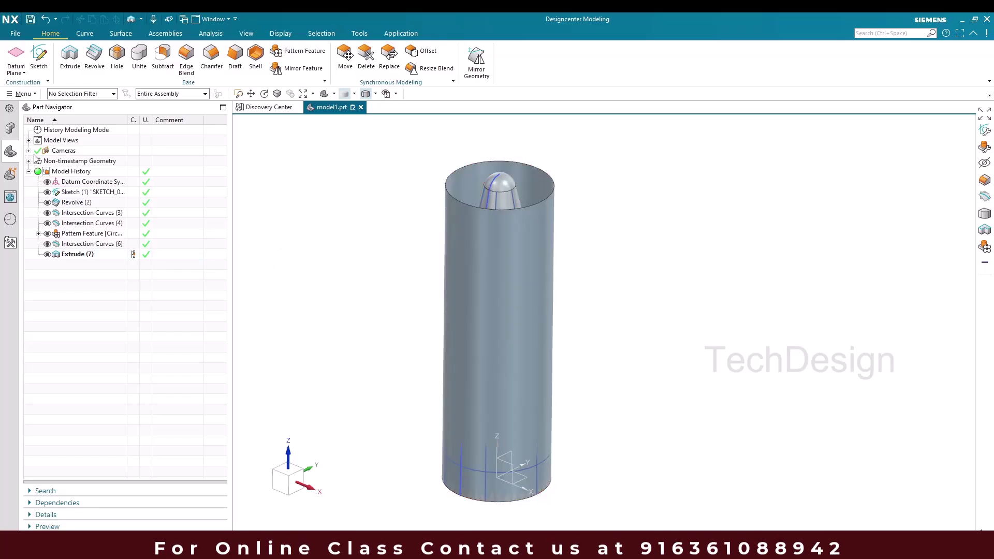
Start an Isoparametric Curve on the sheet cylinder's face in the U direction with its location set to Through Points
{"action": "left_click", "coordinate": [22, 93]}
{"action": "mouse_move", "coordinate": [31, 149]}
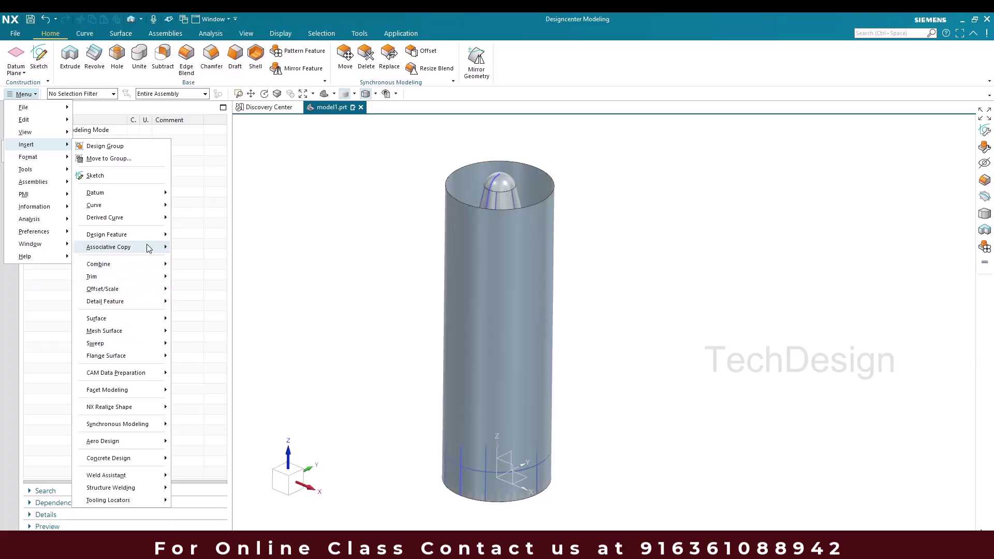
{"action": "mouse_move", "coordinate": [155, 217]}
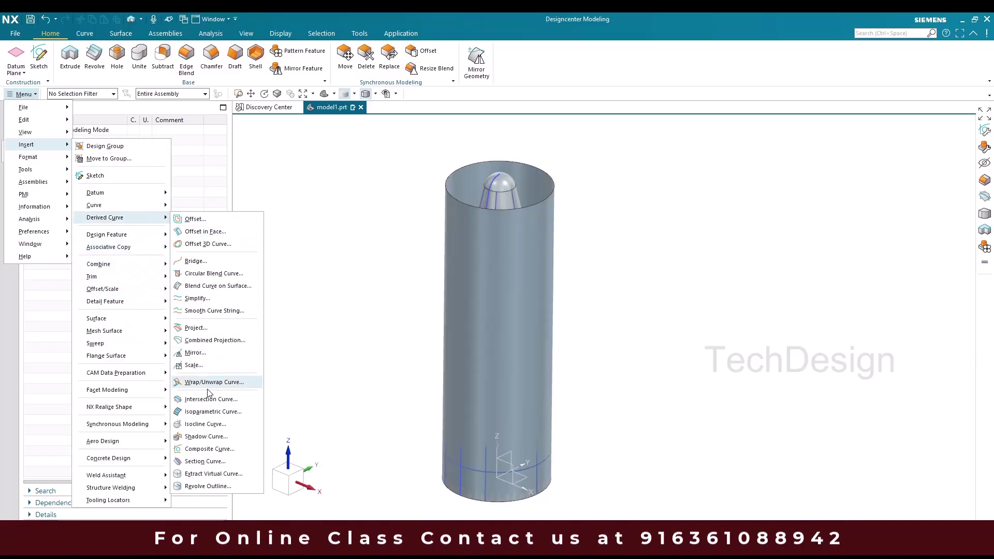
{"action": "left_click", "coordinate": [210, 412]}
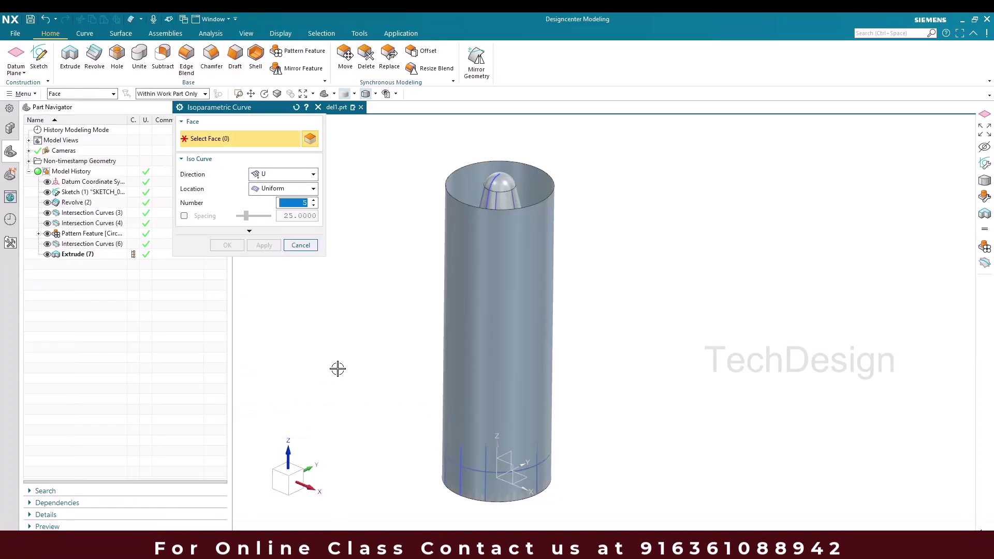
{"action": "left_click", "coordinate": [442, 211]}
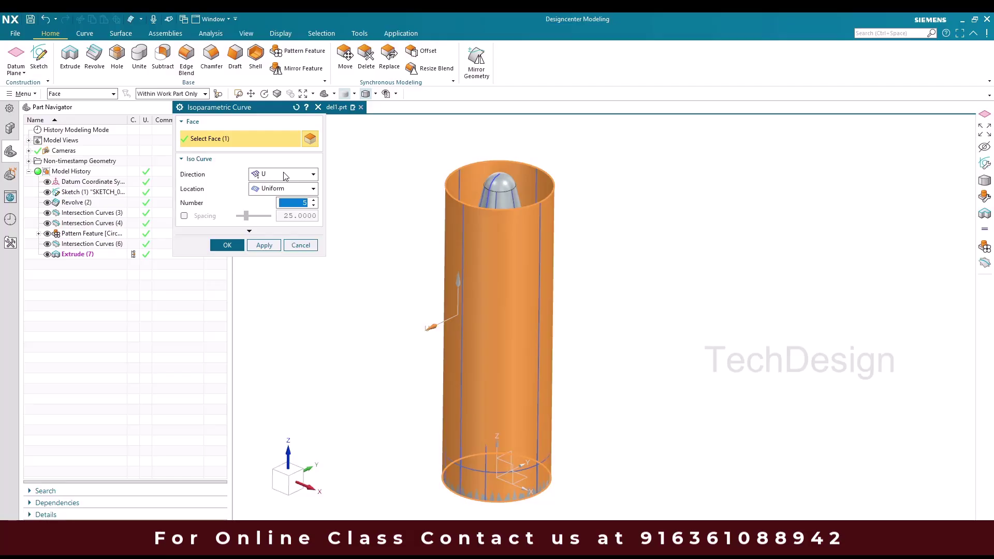
{"action": "left_click", "coordinate": [285, 190]}
{"action": "left_click", "coordinate": [285, 190]}
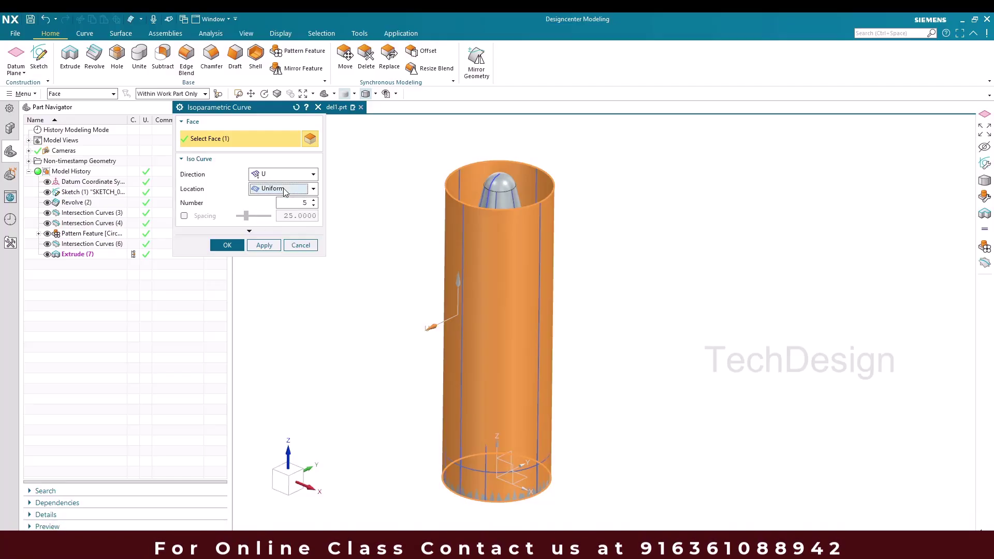
{"action": "left_click", "coordinate": [285, 190]}
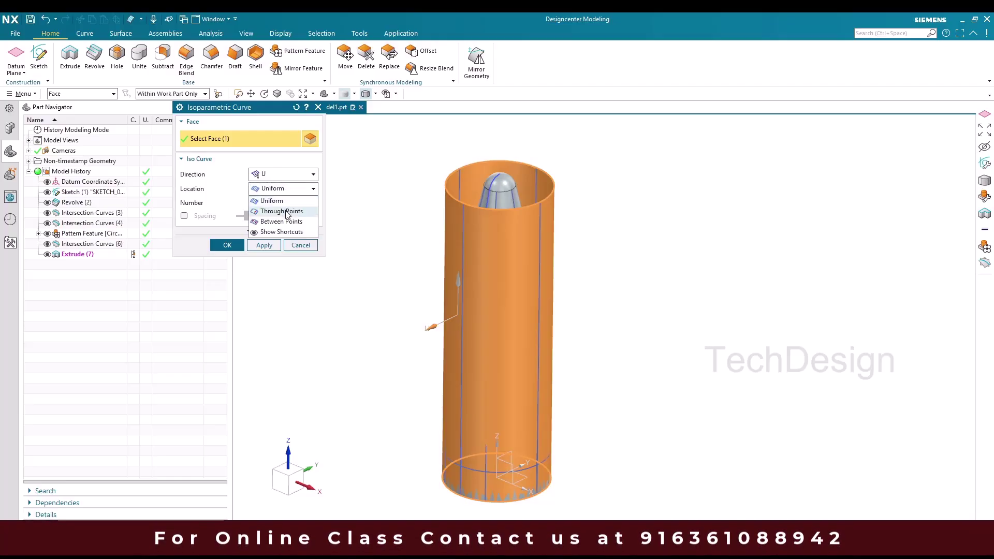
{"action": "left_click", "coordinate": [287, 213]}
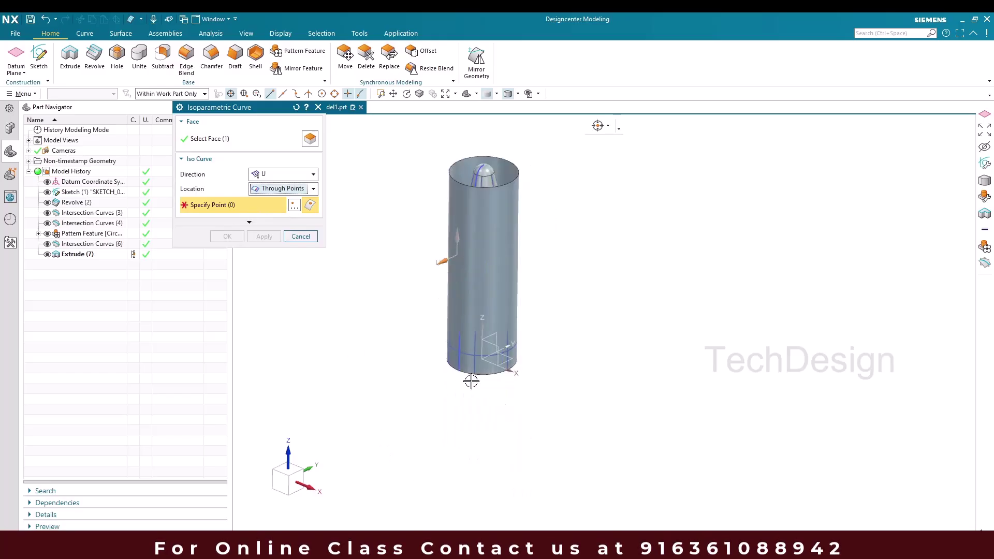
Specify the base endpoints of four of the lengthwise curves as through points for the isoparametric curves
{"action": "scroll", "coordinate": [470, 381], "scroll_direction": "down", "scroll_amount": 6}
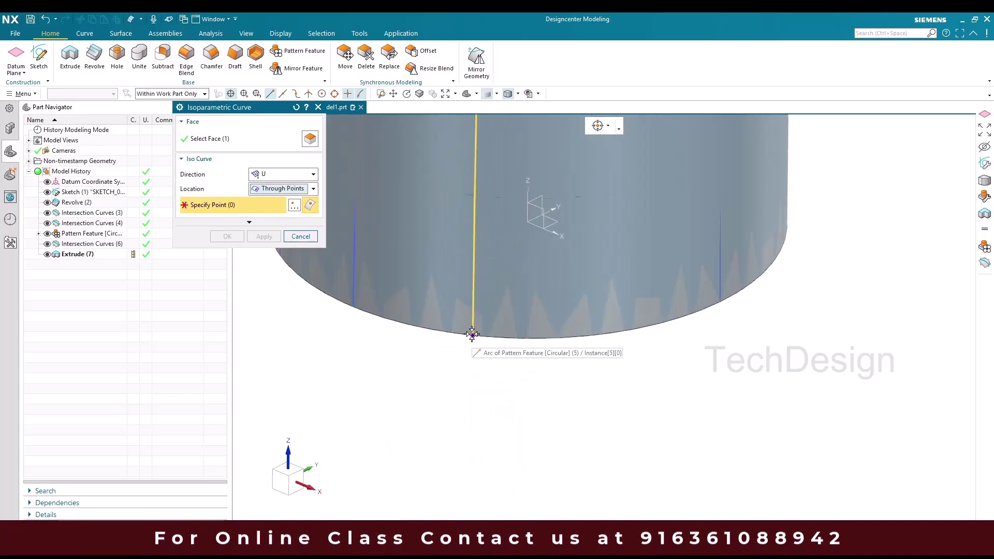
{"action": "left_click", "coordinate": [472, 335]}
{"action": "scroll", "coordinate": [611, 348], "scroll_direction": "up", "scroll_amount": 3}
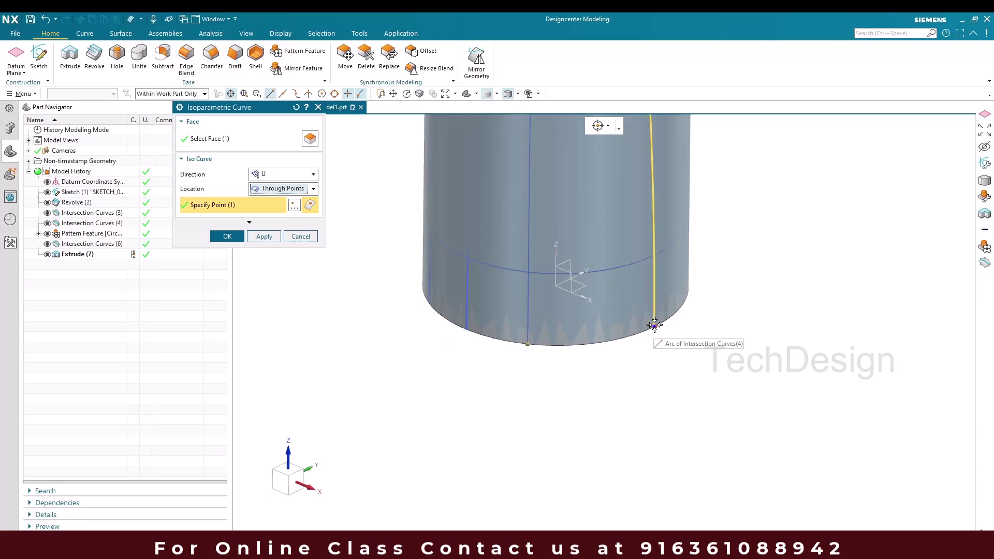
{"action": "left_click", "coordinate": [655, 325]}
{"action": "middle_click_drag", "start_coordinate": [654, 325], "coordinate": [577, 340]}
{"action": "left_click", "coordinate": [666, 321]}
{"action": "left_click", "coordinate": [693, 278]}
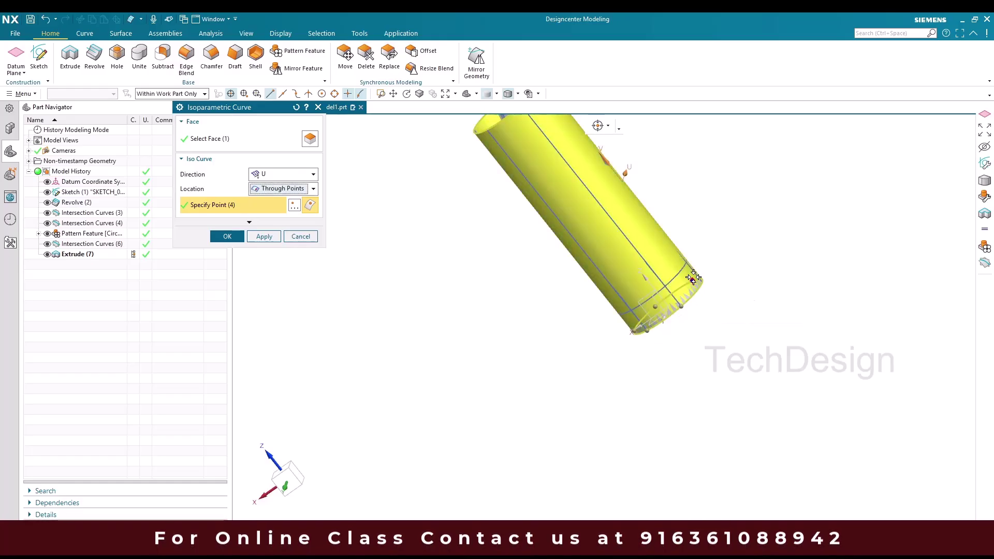
Add the base endpoints of the two remaining lengthwise curves as through points and create the isoparametric curves
{"action": "middle_click_drag", "start_coordinate": [693, 278], "coordinate": [546, 375]}
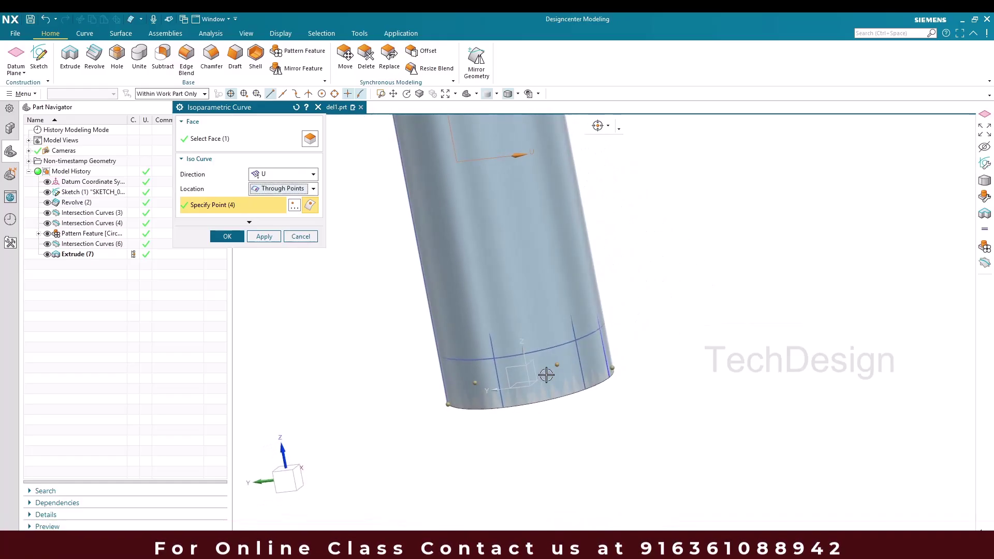
{"action": "middle_click_drag", "start_coordinate": [590, 378], "coordinate": [568, 406]}
{"action": "scroll", "coordinate": [604, 382], "scroll_direction": "up", "scroll_amount": 3}
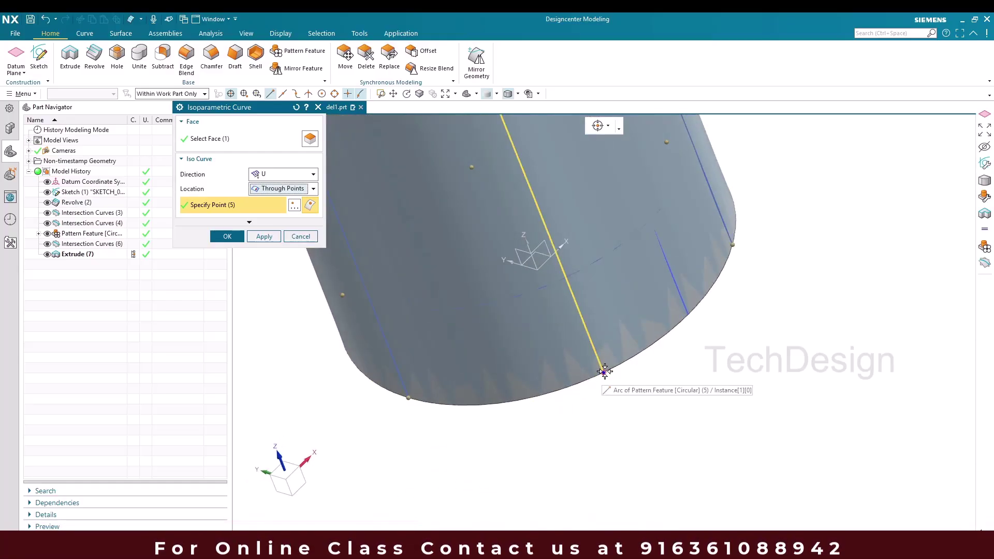
{"action": "left_click", "coordinate": [605, 372]}
{"action": "scroll", "coordinate": [678, 348], "scroll_direction": "down", "scroll_amount": 5}
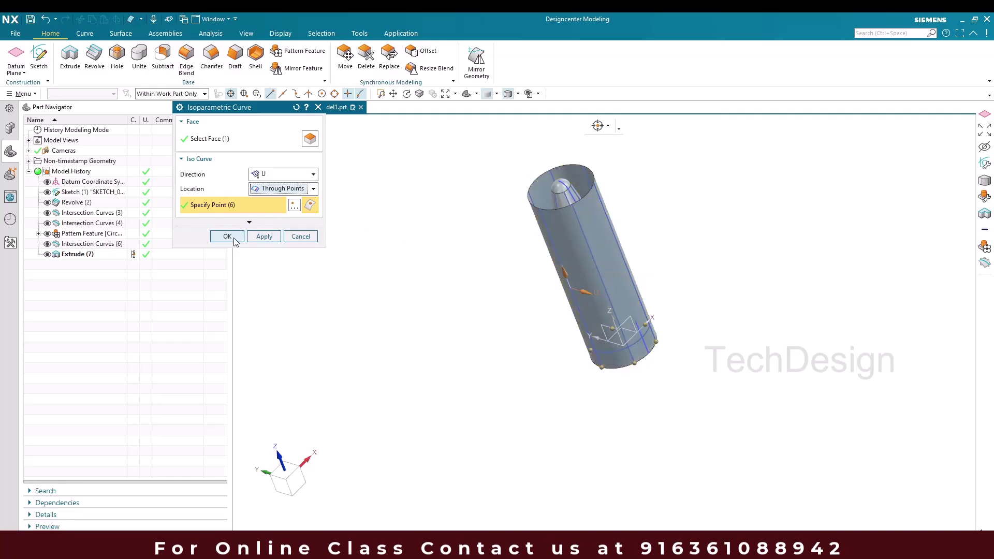
{"action": "left_click", "coordinate": [227, 236]}
Create a datum plane tangent to the sheet cylinder's face at 90° to the YZ datum plane
{"action": "middle_click_drag", "start_coordinate": [495, 297], "coordinate": [480, 279]}
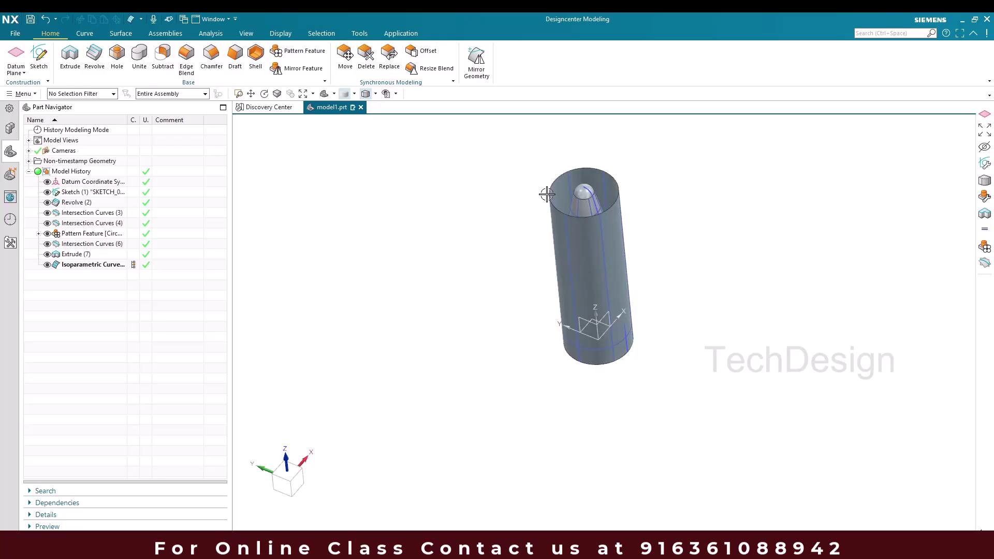
{"action": "scroll", "coordinate": [546, 194], "scroll_direction": "up", "scroll_amount": 4}
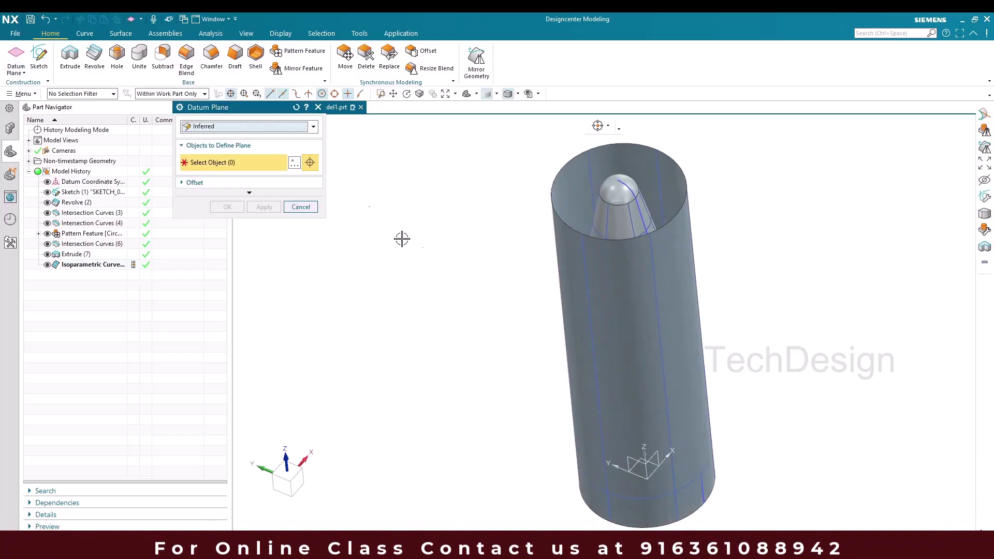
{"action": "left_click", "coordinate": [281, 127]}
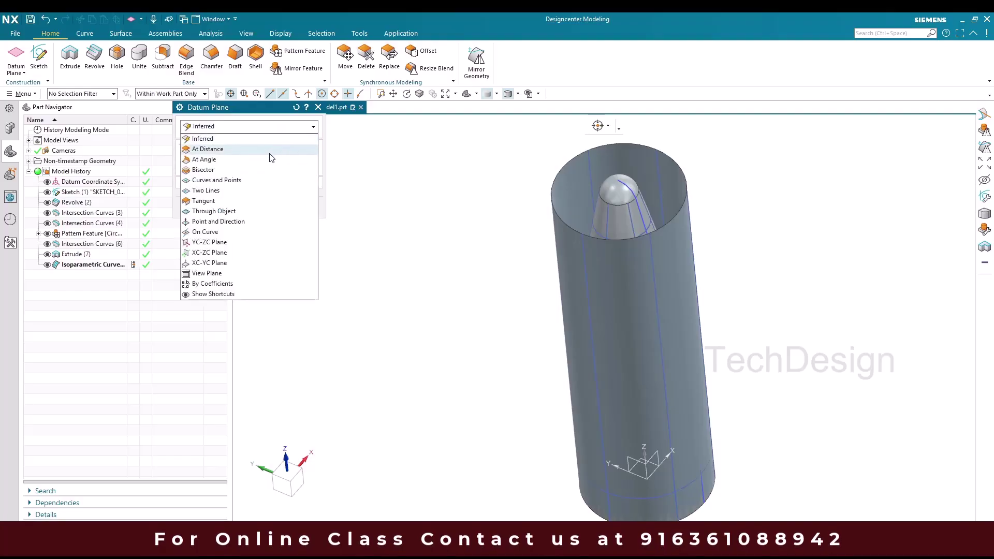
{"action": "left_click", "coordinate": [266, 201]}
{"action": "scroll", "coordinate": [399, 211], "scroll_direction": "down", "scroll_amount": 2}
{"action": "scroll", "coordinate": [428, 283], "scroll_direction": "up", "scroll_amount": 2}
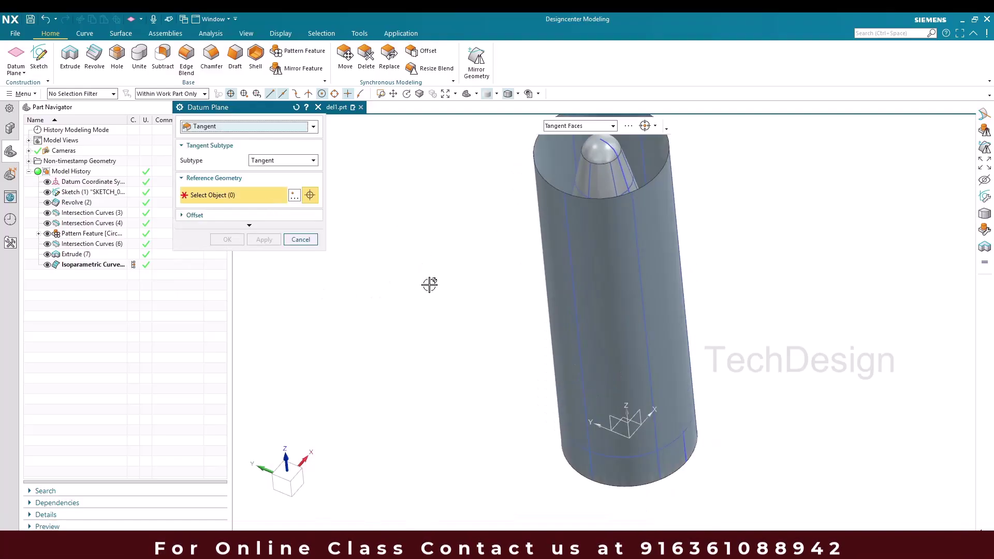
{"action": "left_click", "coordinate": [604, 418]}
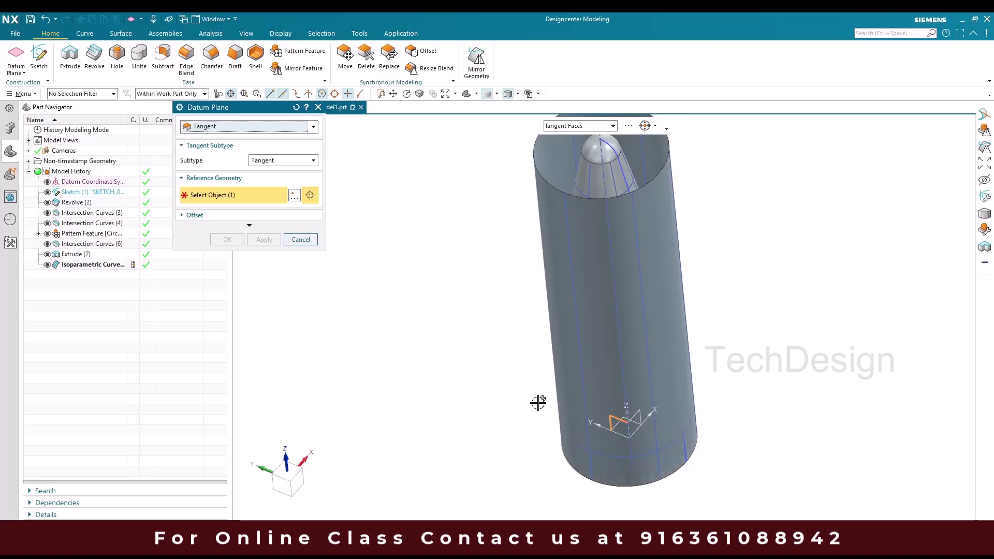
{"action": "left_click", "coordinate": [572, 243]}
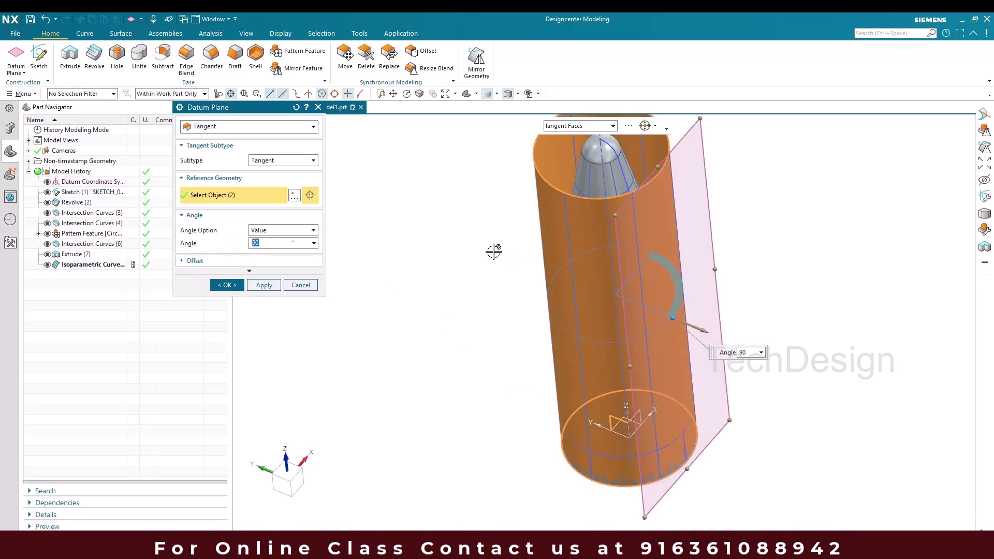
{"action": "middle_click_drag", "start_coordinate": [495, 248], "coordinate": [573, 355]}
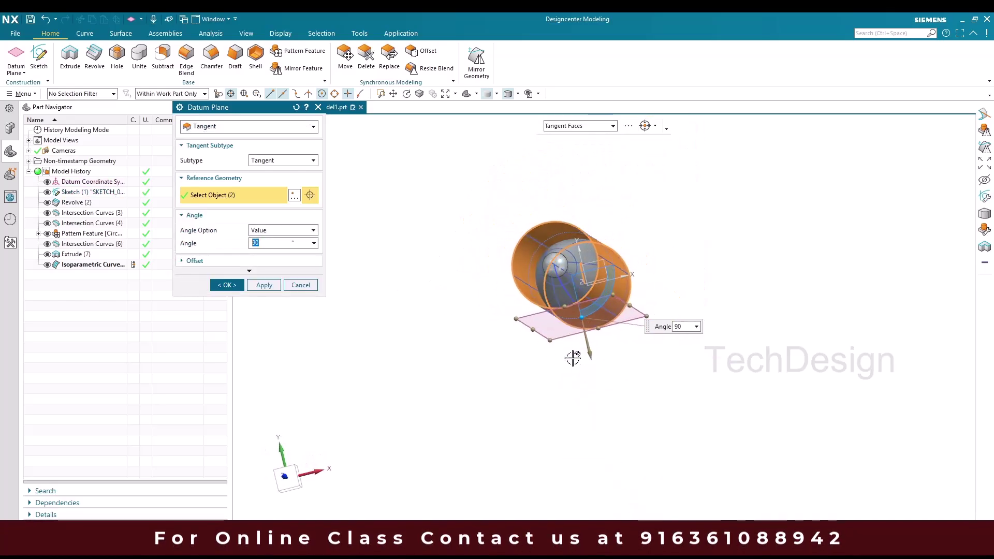
{"action": "scroll", "coordinate": [572, 355], "scroll_direction": "up", "scroll_amount": 3}
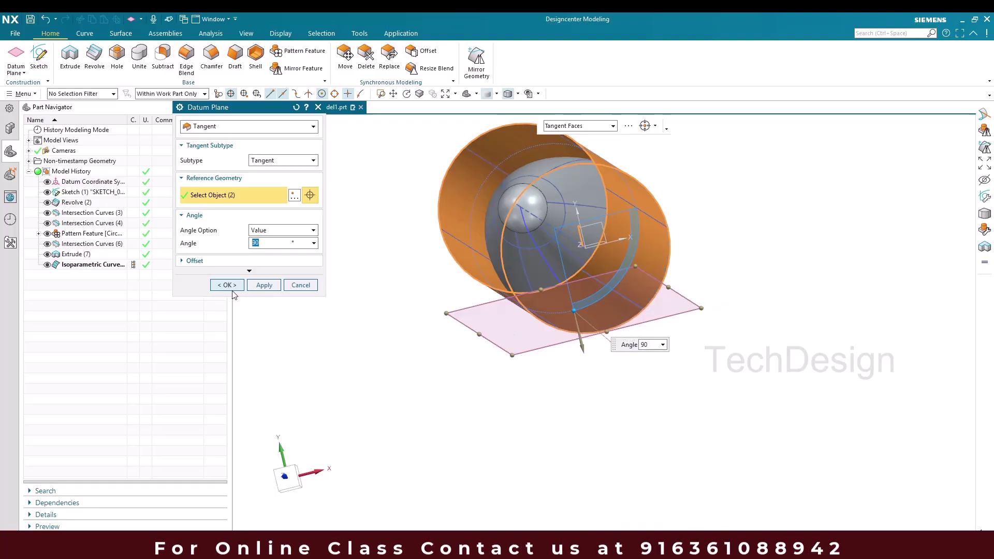
{"action": "left_click", "coordinate": [228, 285]}
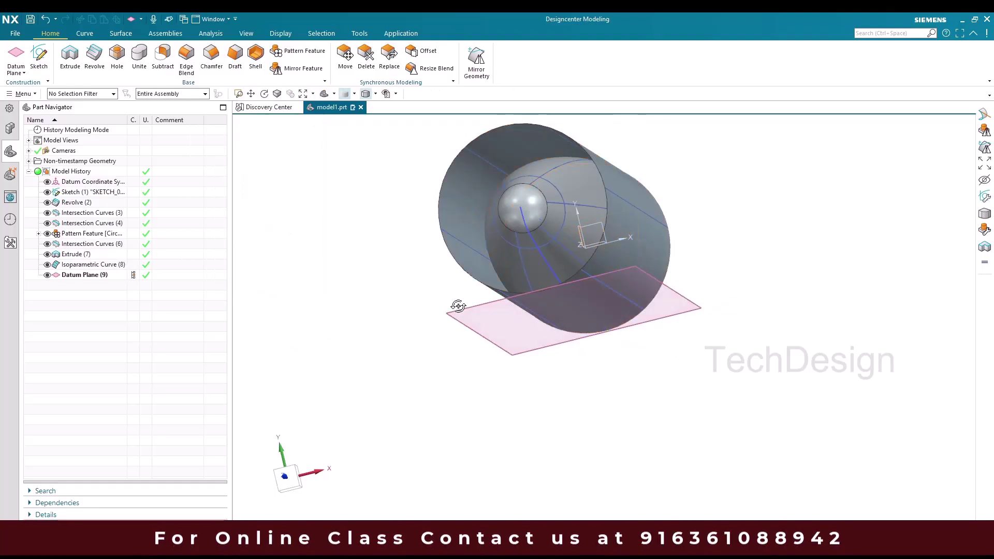
Start a Wrap/Unwrap Curve operation and set its type to Unwrap
{"action": "middle_click_drag", "start_coordinate": [458, 306], "coordinate": [455, 284]}
{"action": "scroll", "coordinate": [455, 248], "scroll_direction": "down", "scroll_amount": 3}
{"action": "scroll", "coordinate": [451, 213], "scroll_direction": "up", "scroll_amount": 3}
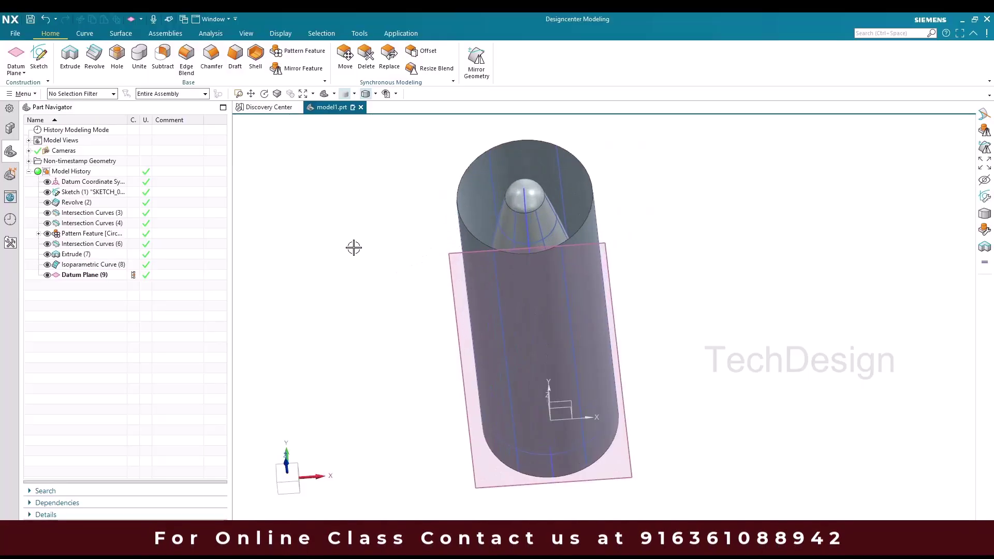
{"action": "left_click", "coordinate": [20, 93]}
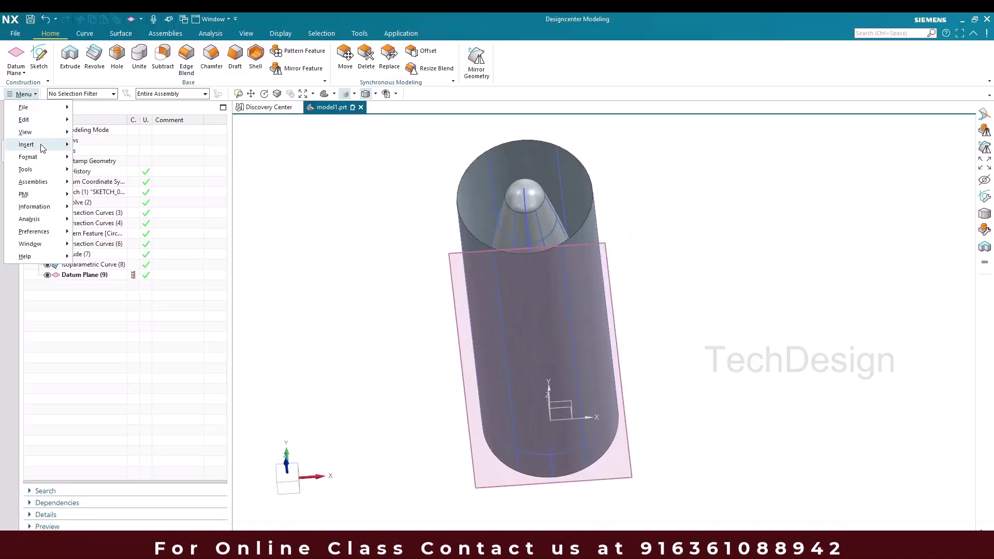
{"action": "mouse_move", "coordinate": [43, 149]}
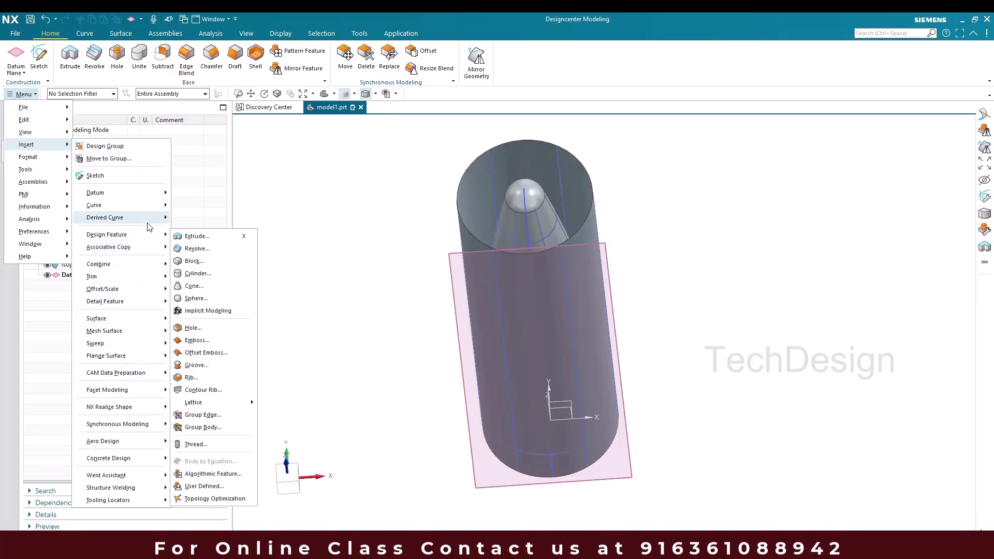
{"action": "mouse_move", "coordinate": [149, 227]}
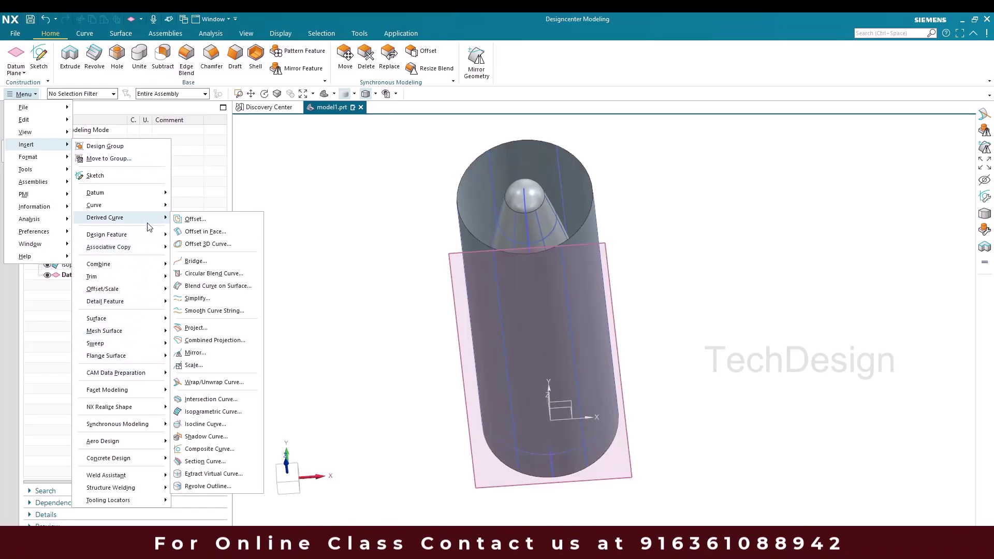
{"action": "left_click", "coordinate": [217, 386]}
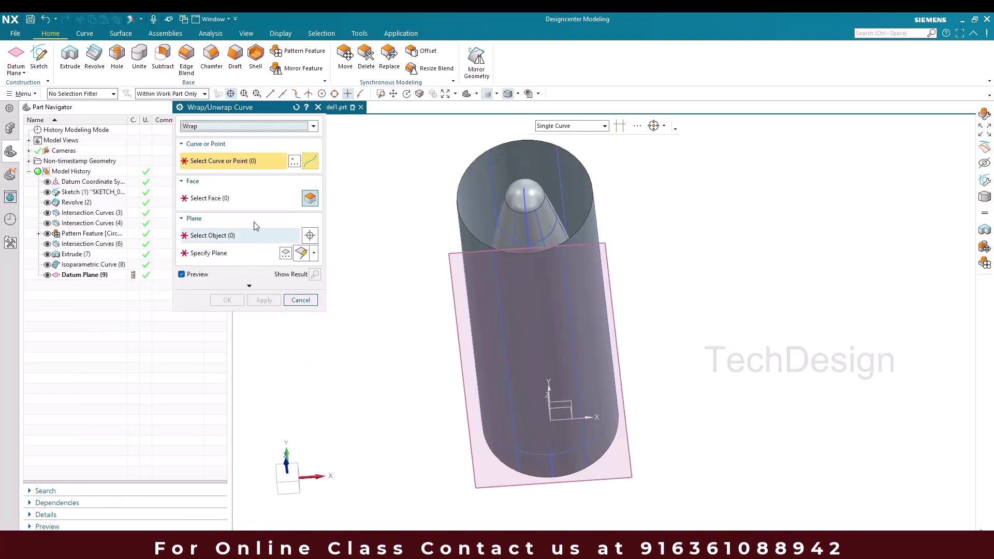
{"action": "left_click", "coordinate": [218, 127]}
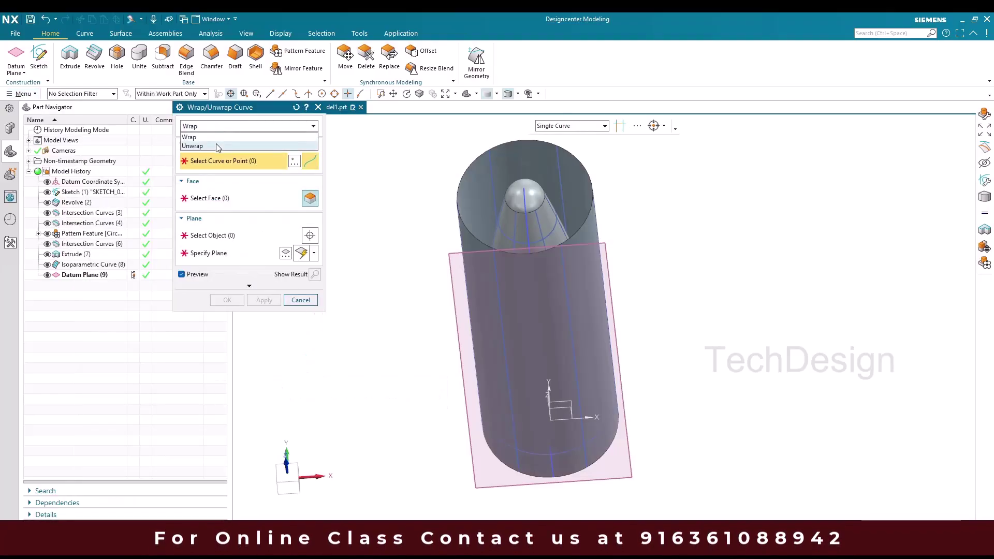
{"action": "left_click", "coordinate": [216, 147]}
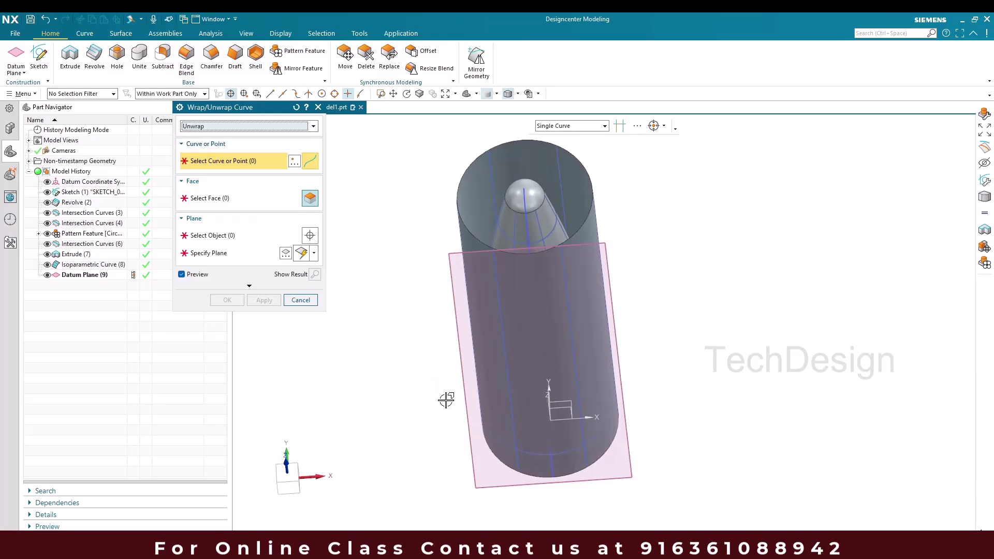
Select the body's two circular intersection curves, its base edge, the dome's circular edge and all isoparametric curves as the curves to unwrap
{"action": "scroll", "coordinate": [622, 327], "scroll_direction": "up", "scroll_amount": 3}
{"action": "scroll", "coordinate": [570, 374], "scroll_direction": "down", "scroll_amount": 1}
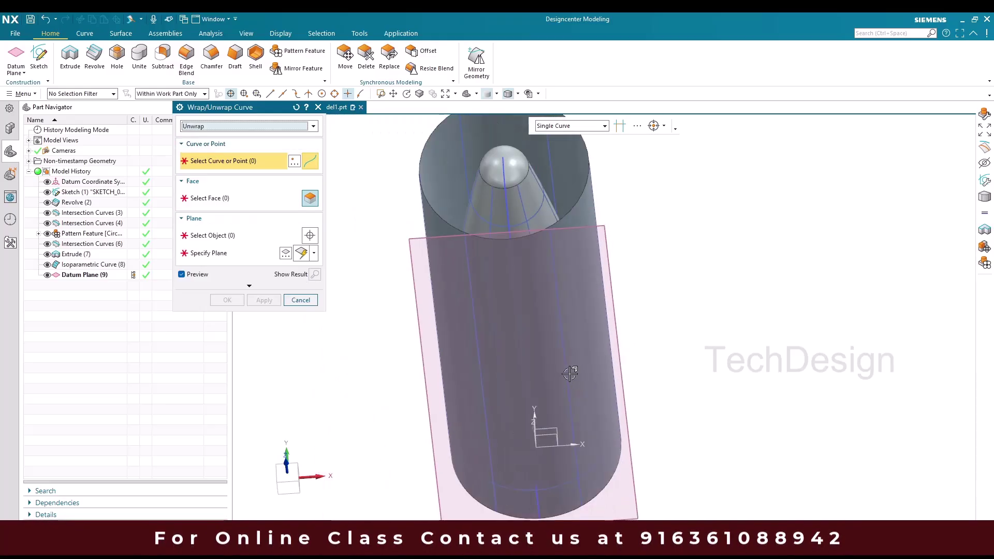
{"action": "scroll", "coordinate": [569, 373], "scroll_direction": "down", "scroll_amount": 1}
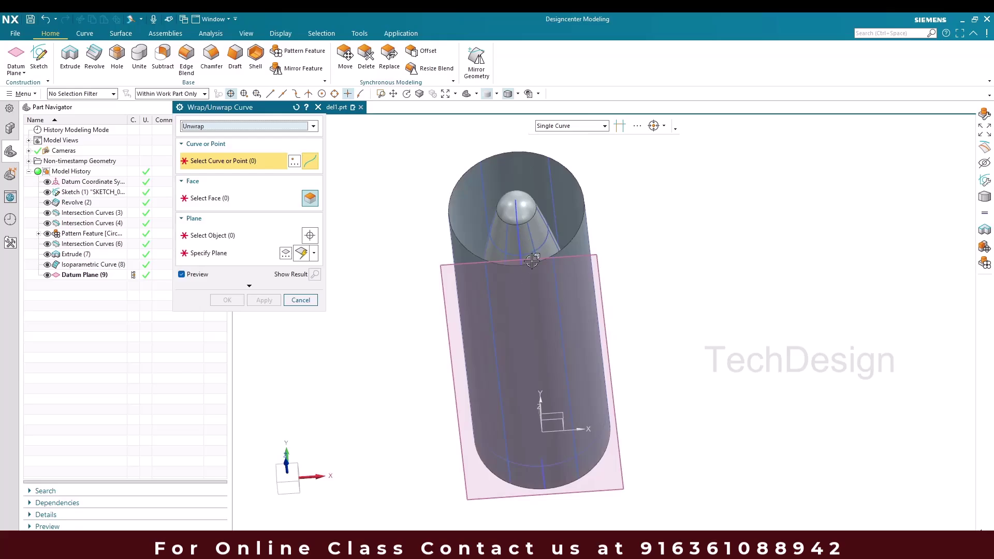
{"action": "left_click", "coordinate": [547, 250]}
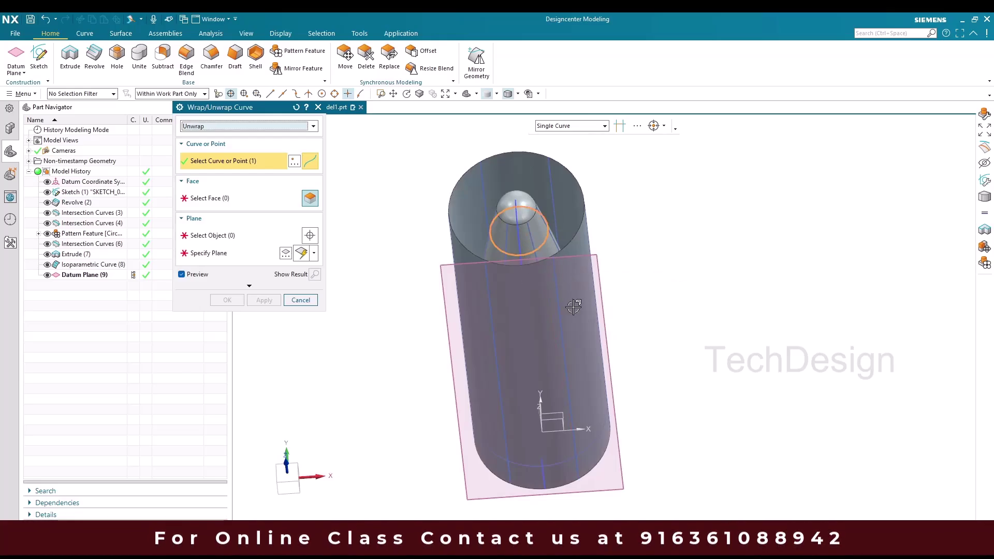
{"action": "left_click", "coordinate": [572, 458]}
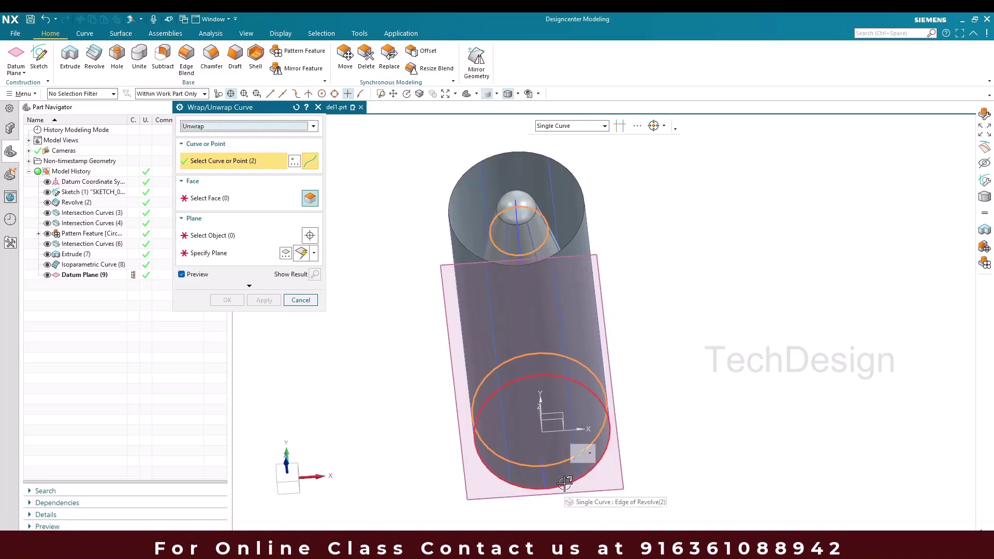
{"action": "left_click", "coordinate": [564, 484]}
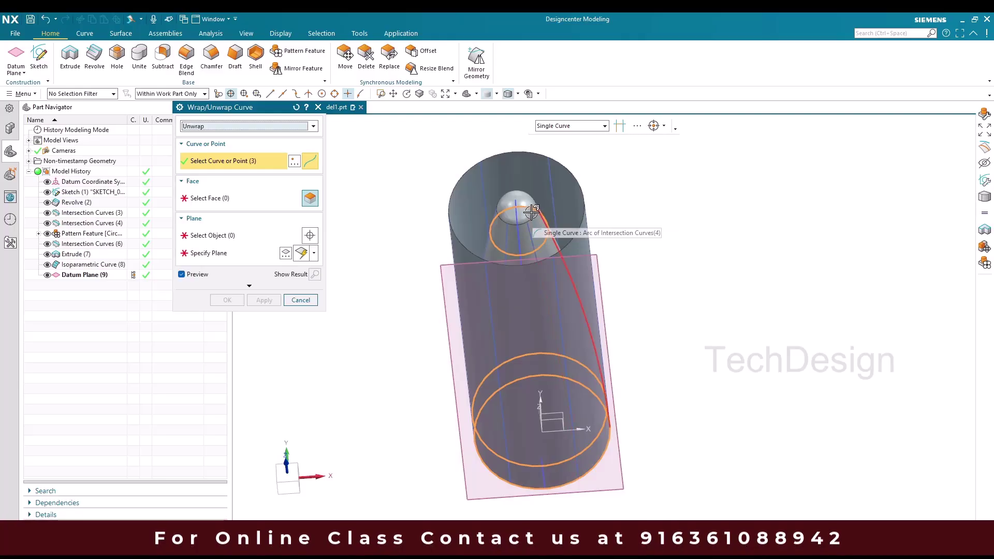
{"action": "scroll", "coordinate": [532, 213], "scroll_direction": "up", "scroll_amount": 3}
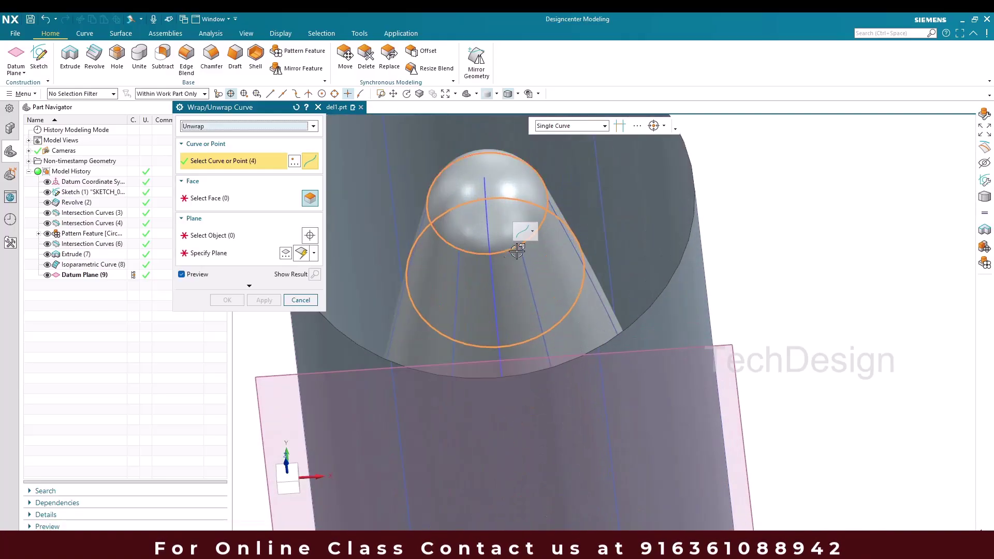
{"action": "scroll", "coordinate": [629, 218], "scroll_direction": "down", "scroll_amount": 2}
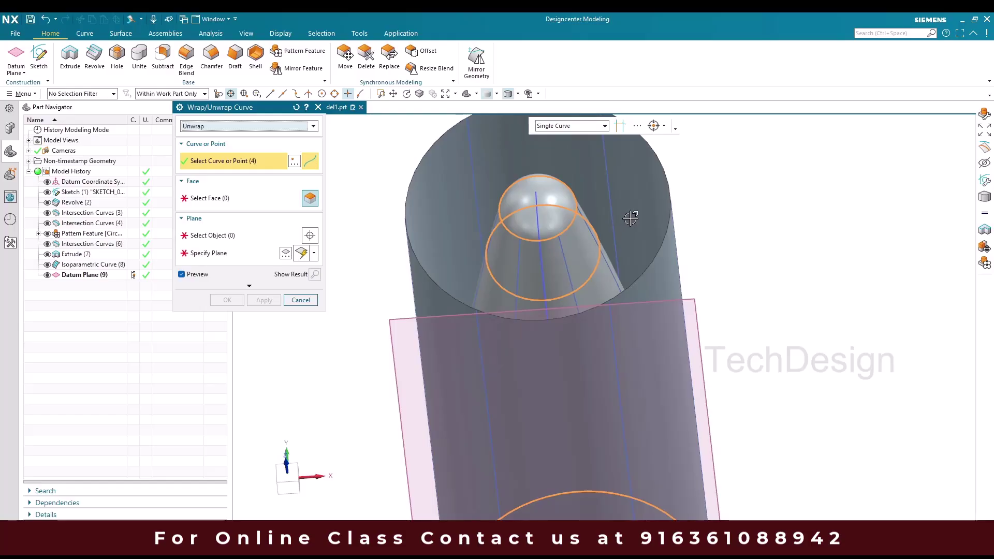
{"action": "scroll", "coordinate": [631, 219], "scroll_direction": "down", "scroll_amount": 2}
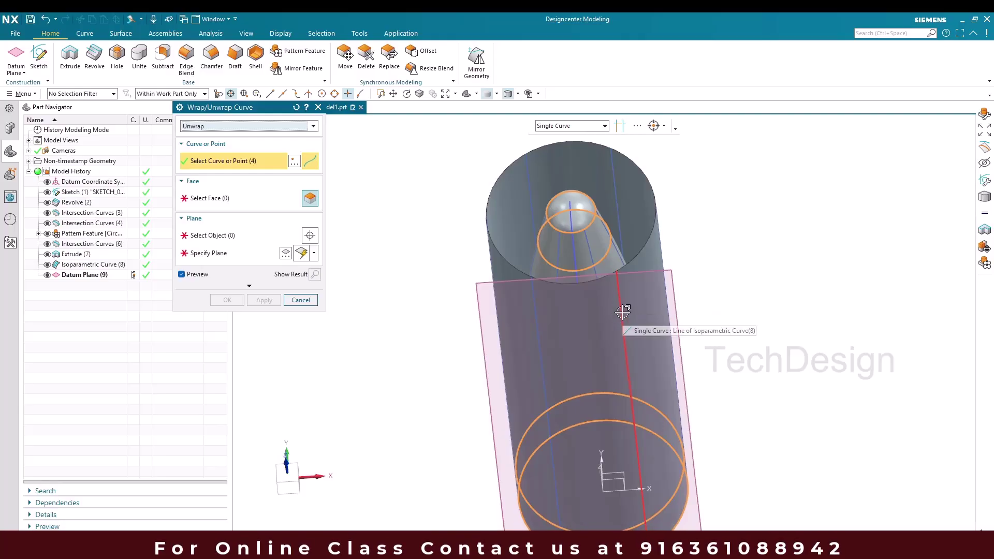
{"action": "left_click", "coordinate": [67, 266]}
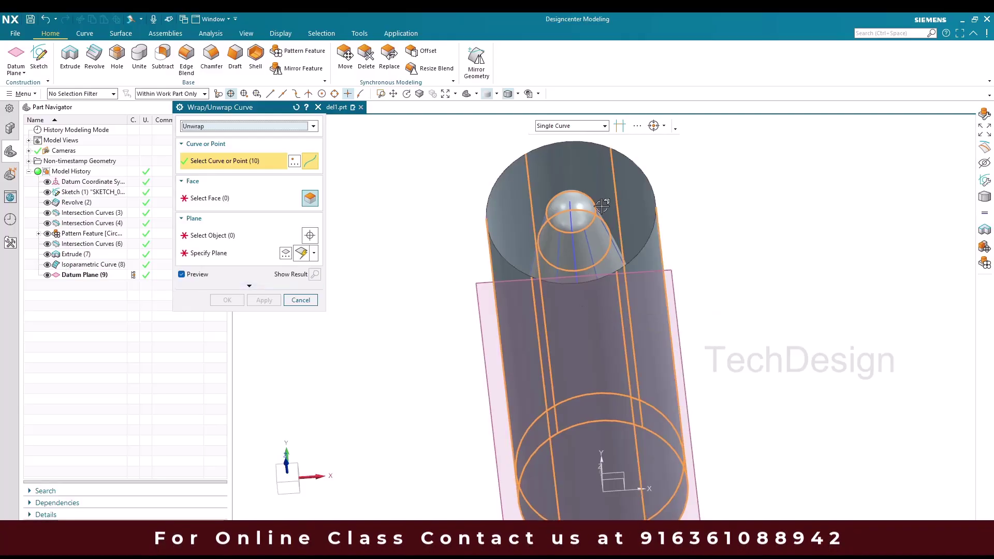
Unwrap the selected curves from the sheet cylinder's face onto the tangent datum plane
{"action": "scroll", "coordinate": [603, 206], "scroll_direction": "down", "scroll_amount": 3}
{"action": "left_click", "coordinate": [238, 204]}
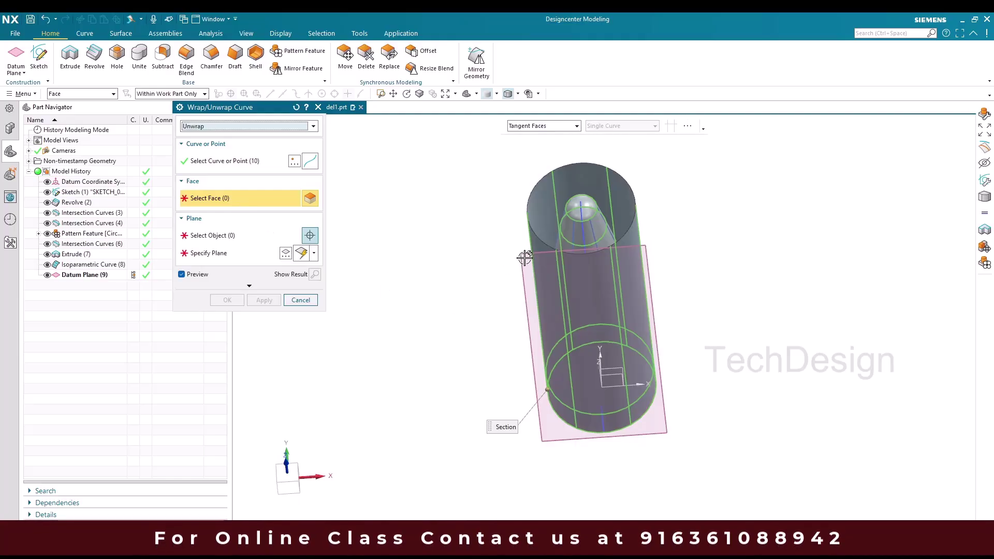
{"action": "left_click", "coordinate": [526, 258]}
{"action": "left_click", "coordinate": [243, 232]}
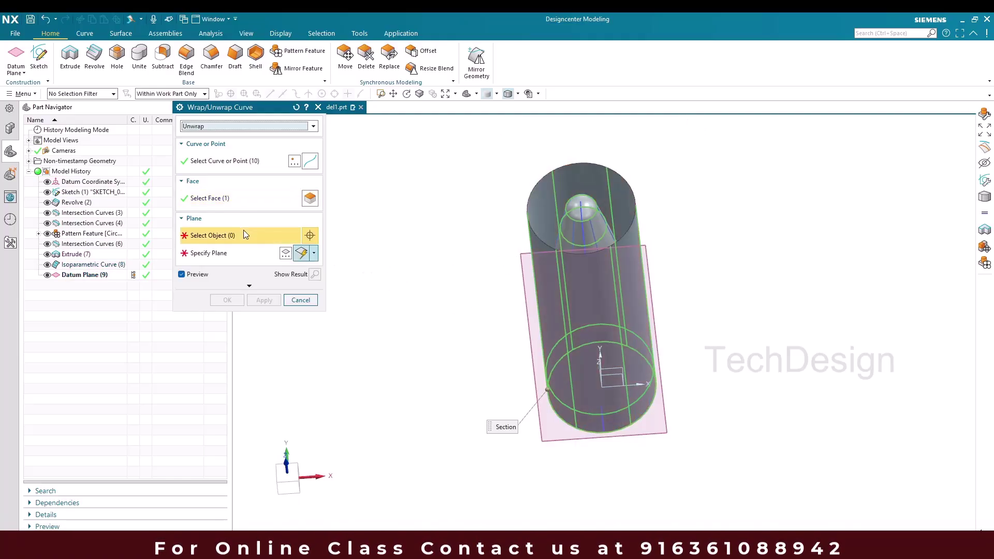
{"action": "left_click", "coordinate": [525, 254]}
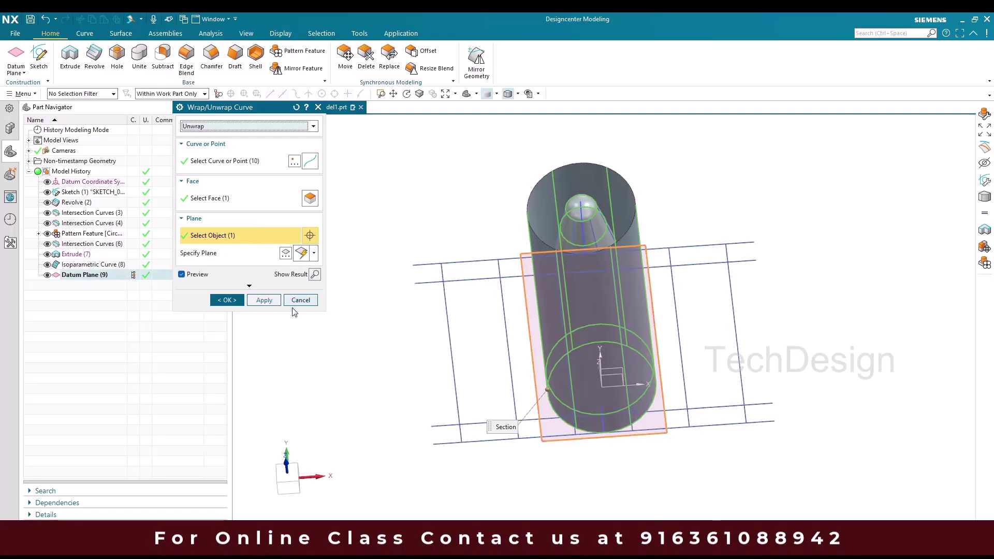
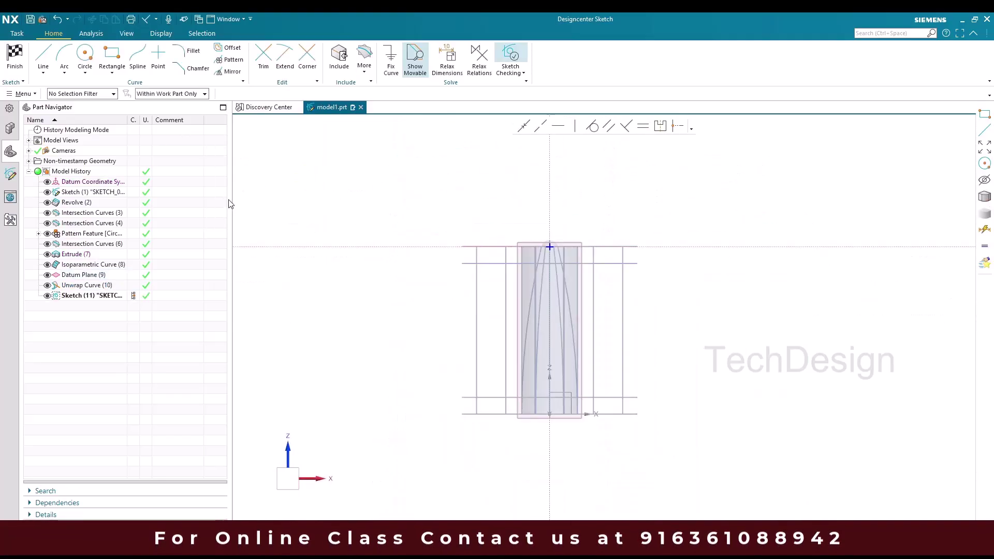
Sketch a diagonal line across the unwrapped grid from its lower outermost intersection at -X to its upper outermost intersection at +X, then finish the sketch
{"action": "left_click", "coordinate": [43, 57]}
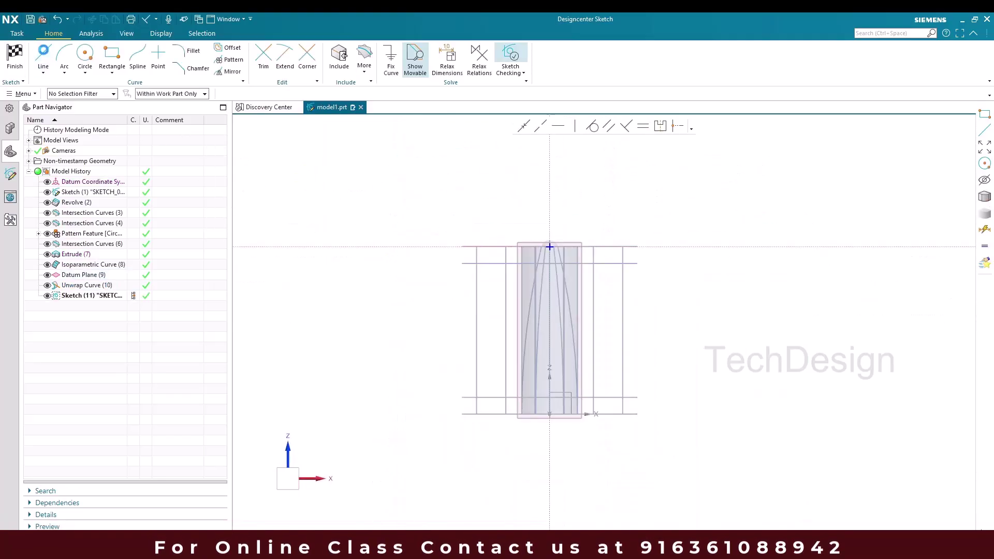
{"action": "left_click", "coordinate": [164, 98]}
{"action": "left_click", "coordinate": [162, 103]}
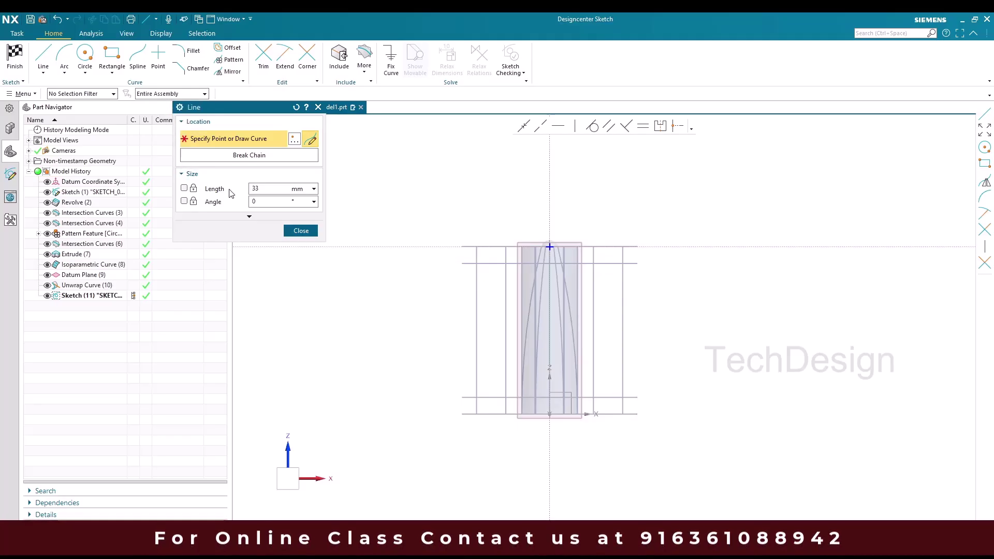
{"action": "scroll", "coordinate": [469, 401], "scroll_direction": "up", "scroll_amount": 4}
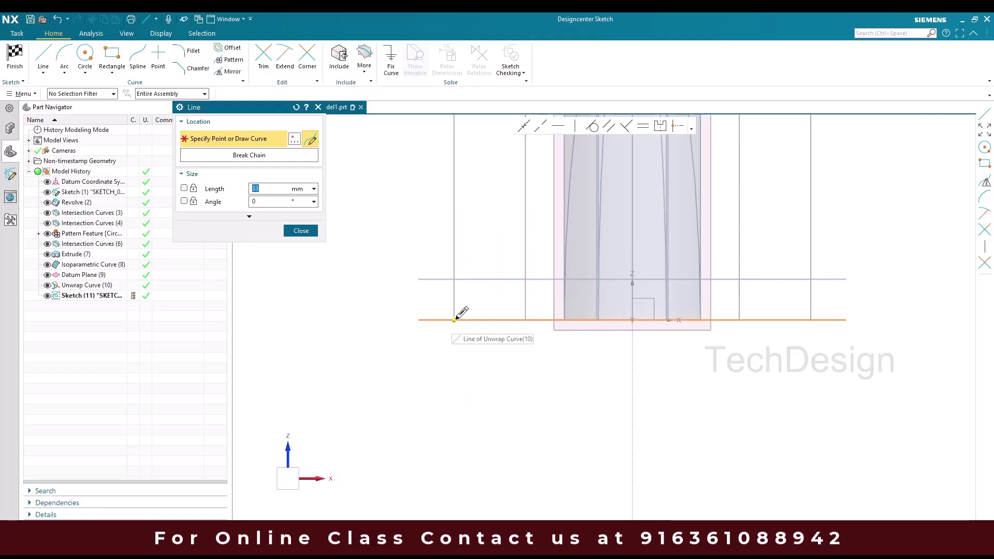
{"action": "scroll", "coordinate": [489, 306], "scroll_direction": "down", "scroll_amount": 3}
{"action": "left_click", "coordinate": [479, 305]}
{"action": "scroll", "coordinate": [583, 222], "scroll_direction": "down", "scroll_amount": 2}
{"action": "scroll", "coordinate": [617, 165], "scroll_direction": "up", "scroll_amount": 5}
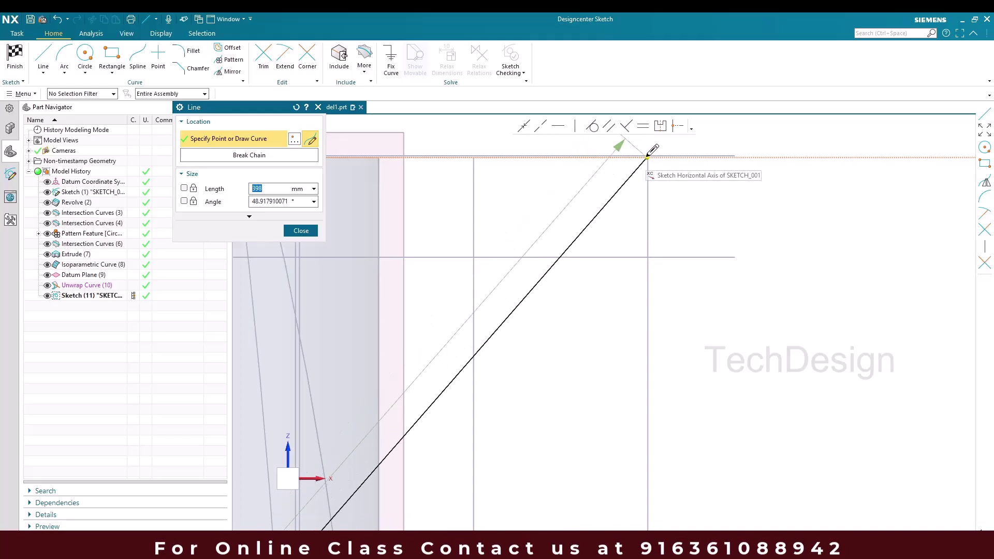
{"action": "left_click", "coordinate": [651, 156]}
{"action": "scroll", "coordinate": [651, 156], "scroll_direction": "up", "scroll_amount": 2}
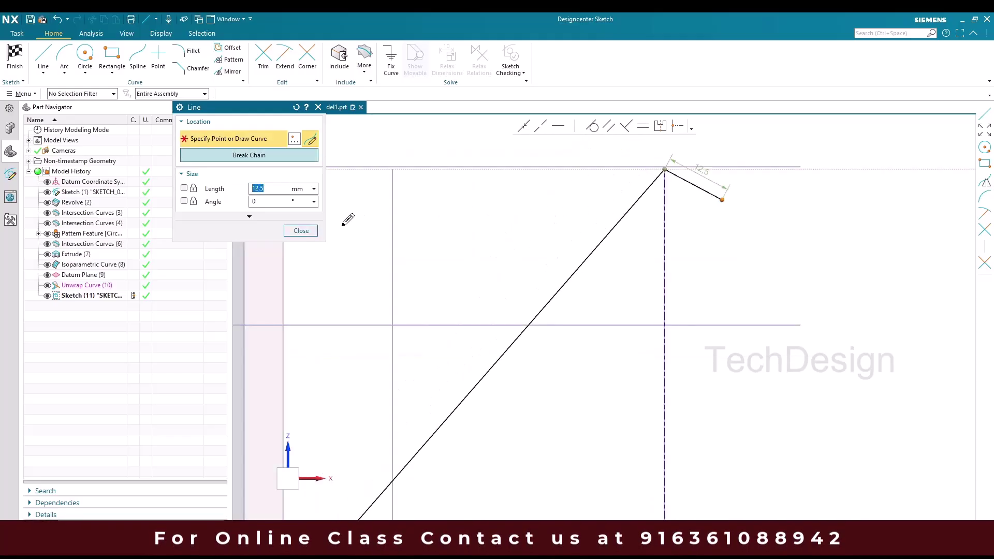
{"action": "left_click", "coordinate": [301, 231]}
{"action": "scroll", "coordinate": [722, 194], "scroll_direction": "down", "scroll_amount": 4}
{"action": "left_click", "coordinate": [14, 56]}
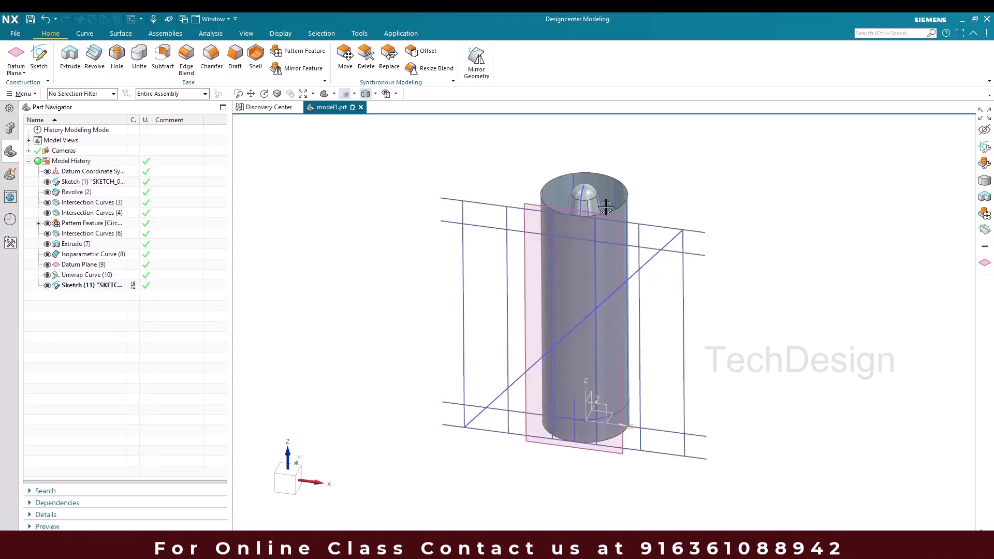
Start a Wrap/Unwrap Curve operation of type Wrap with the sketched diagonal line as its curve
{"action": "left_click", "coordinate": [20, 94]}
{"action": "mouse_move", "coordinate": [39, 149]}
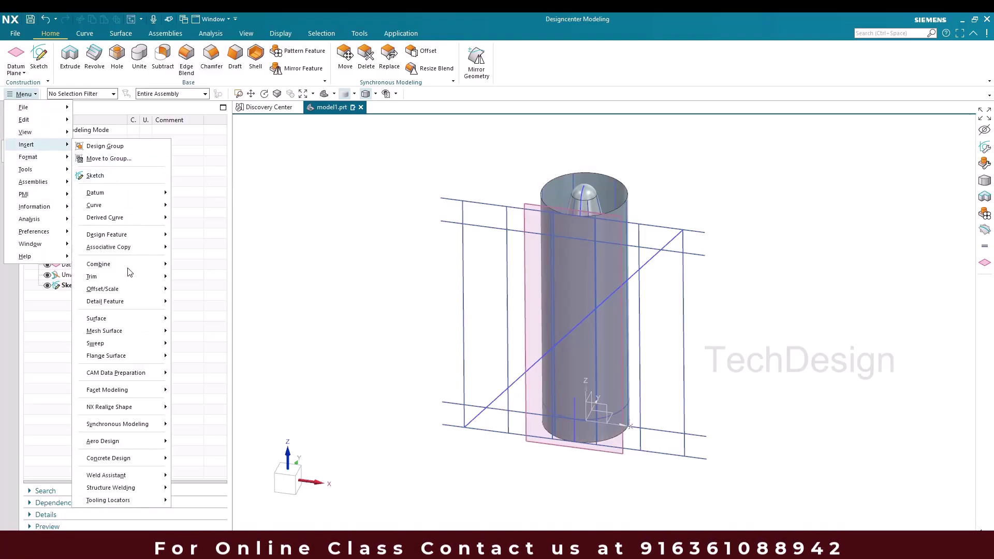
{"action": "mouse_move", "coordinate": [140, 224]}
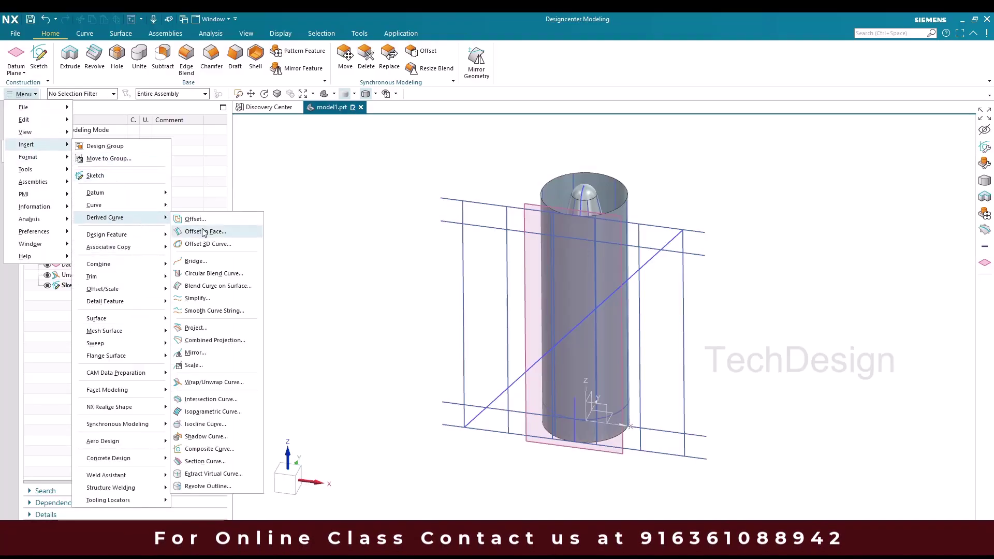
{"action": "left_click", "coordinate": [213, 382]}
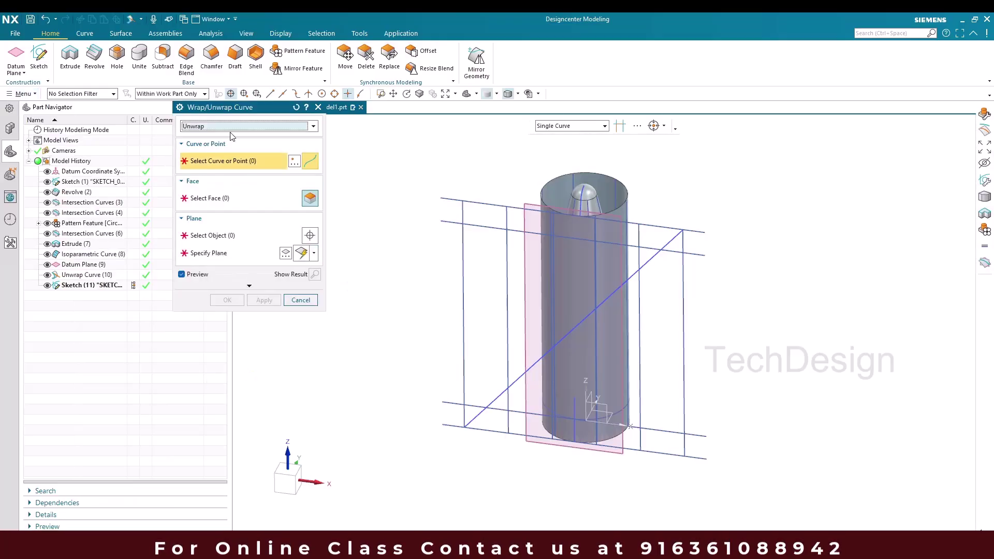
{"action": "left_click", "coordinate": [232, 126]}
{"action": "left_click", "coordinate": [217, 136]}
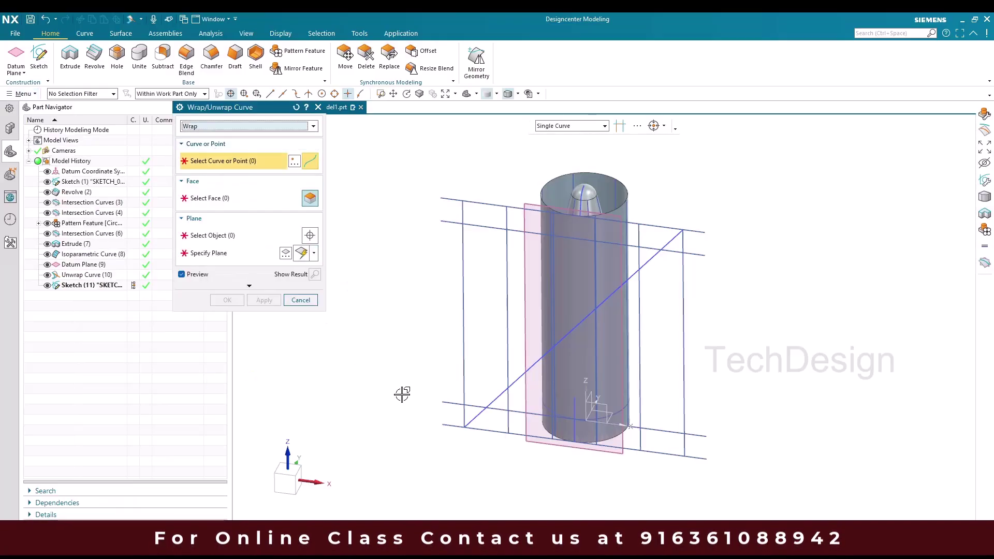
{"action": "scroll", "coordinate": [497, 370], "scroll_direction": "up", "scroll_amount": 3}
{"action": "left_click", "coordinate": [501, 369]}
{"action": "scroll", "coordinate": [501, 371], "scroll_direction": "down", "scroll_amount": 3}
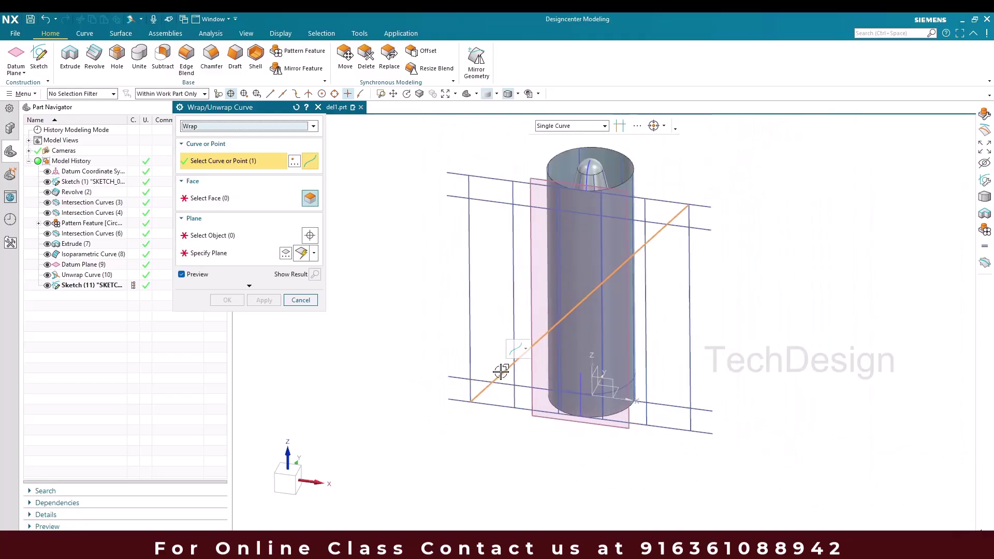
Wrap the diagonal line onto the sheet cylinder's face, using the tangent datum plane as the plane it is wrapped from
{"action": "left_click", "coordinate": [226, 200]}
{"action": "scroll", "coordinate": [637, 149], "scroll_direction": "up", "scroll_amount": 3}
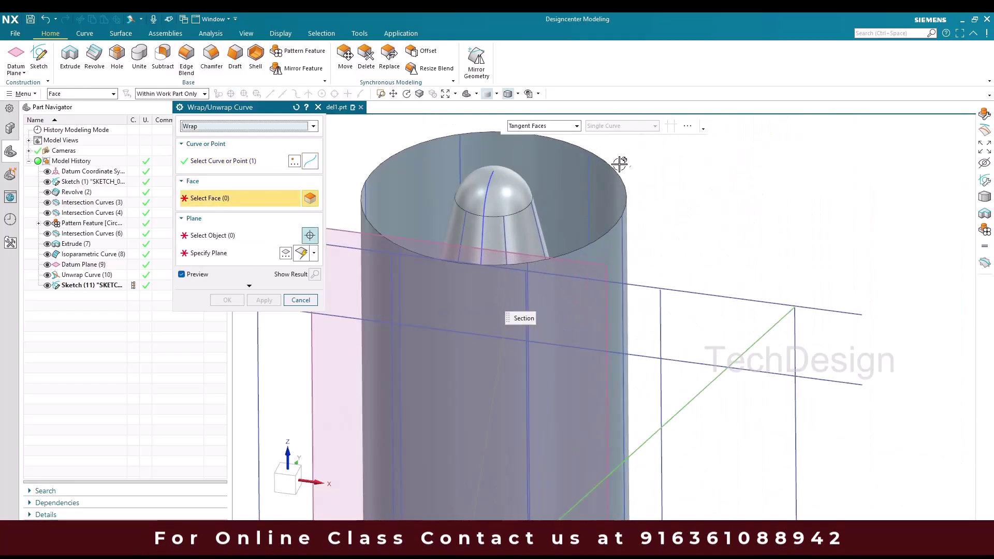
{"action": "left_click", "coordinate": [619, 176]}
{"action": "scroll", "coordinate": [619, 176], "scroll_direction": "down", "scroll_amount": 3}
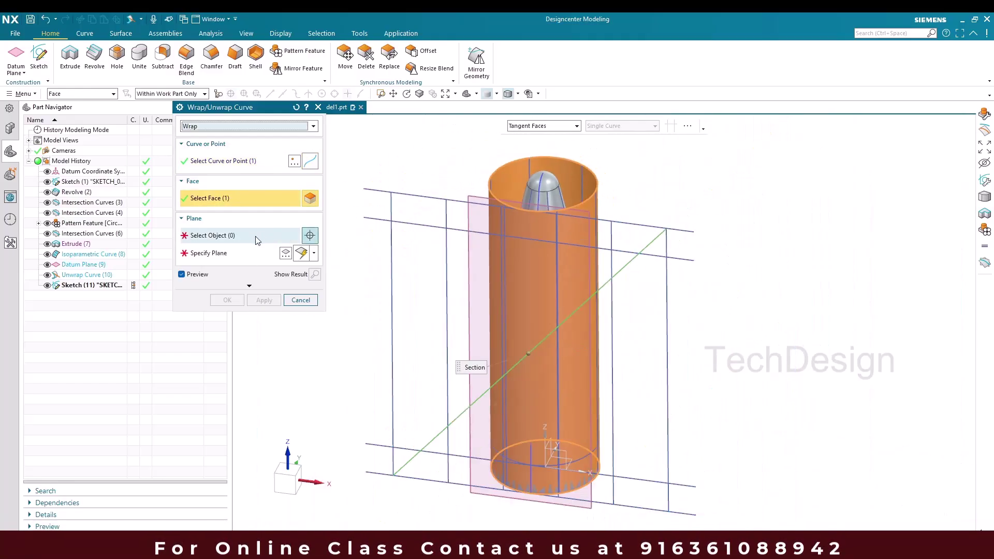
{"action": "left_click", "coordinate": [257, 239]}
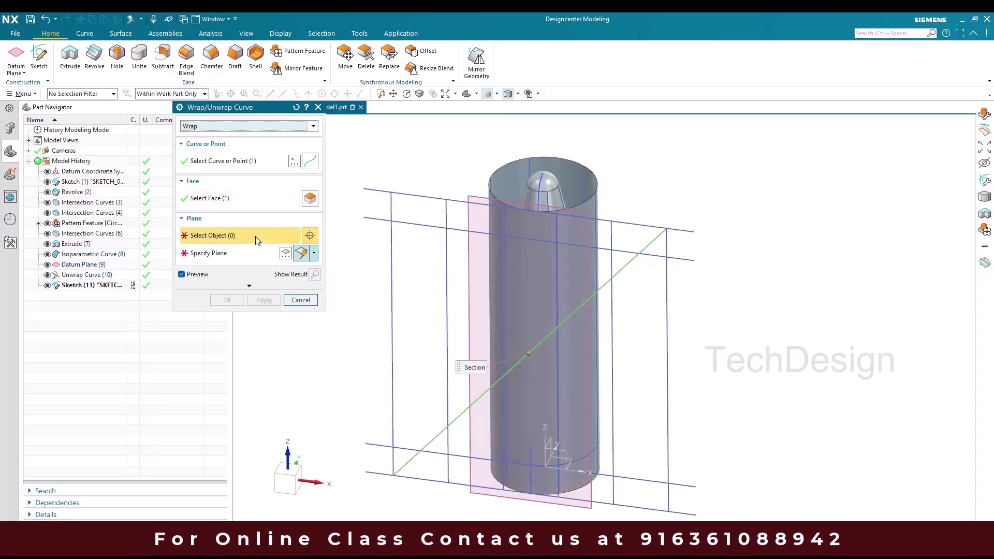
{"action": "left_click", "coordinate": [470, 261]}
{"action": "scroll", "coordinate": [469, 292], "scroll_direction": "down", "scroll_amount": 3}
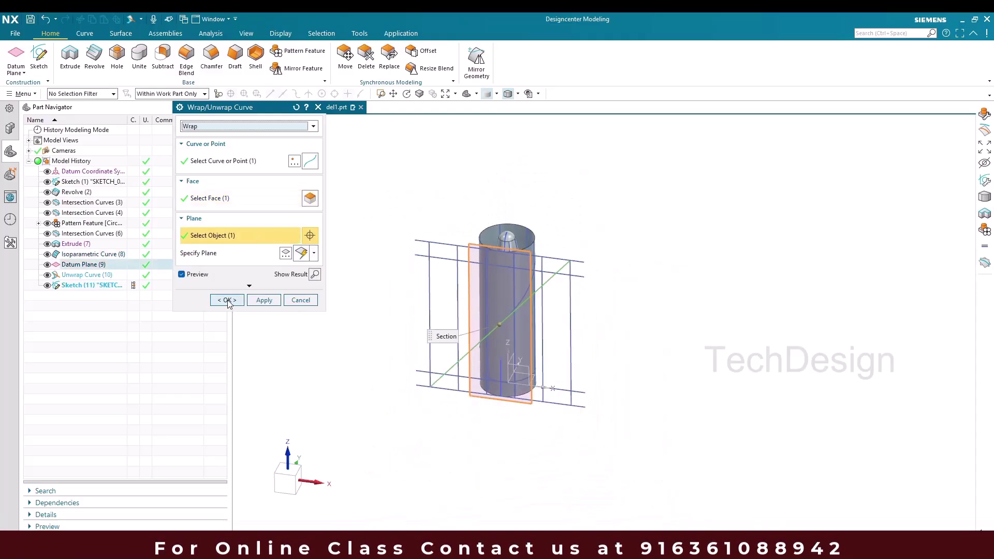
{"action": "left_click", "coordinate": [228, 300]}
{"action": "scroll", "coordinate": [422, 376], "scroll_direction": "up", "scroll_amount": 1}
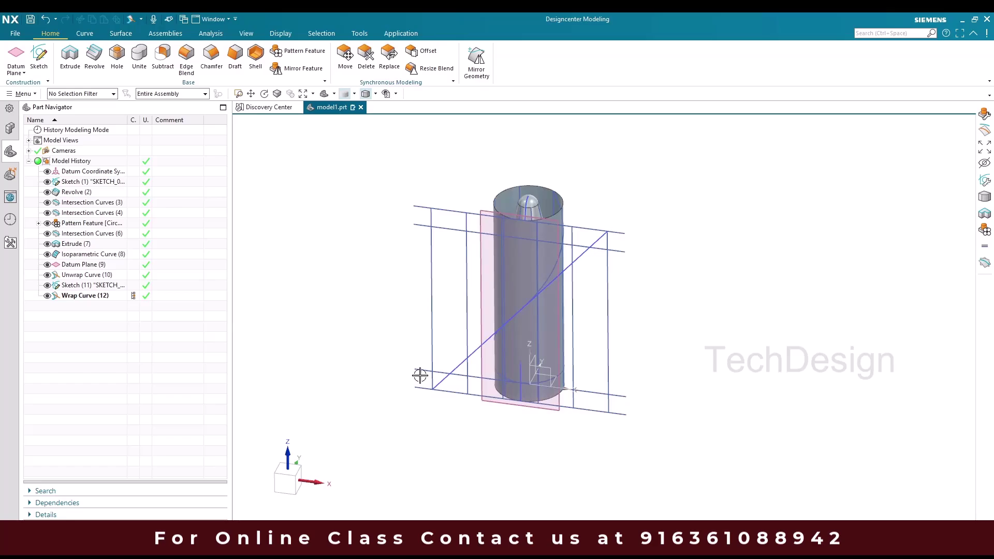
Hide the unwrapped curves, the diagonal line sketch, the datum plane, Intersection Curves (4) and (6), and the pattern feature
{"action": "left_click", "coordinate": [47, 276]}
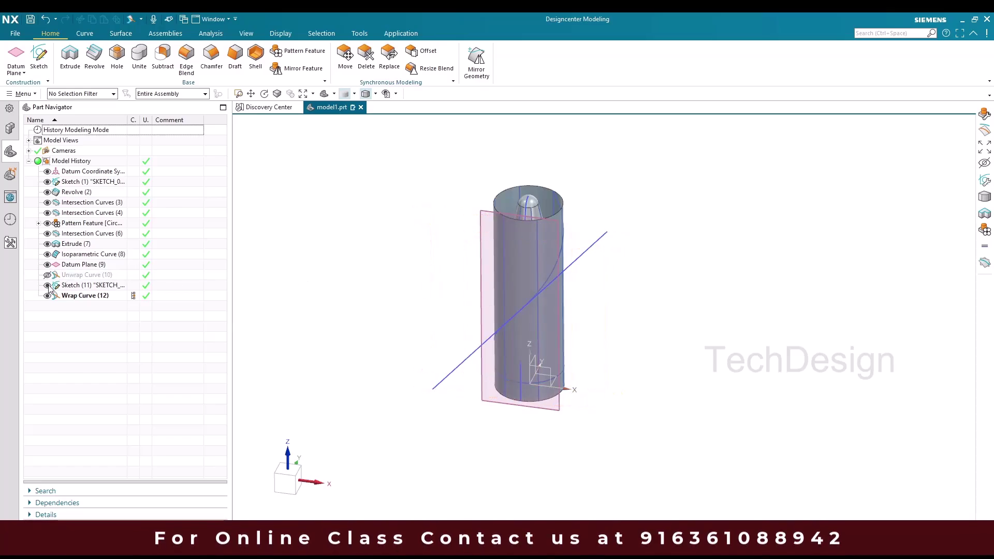
{"action": "left_click", "coordinate": [47, 286]}
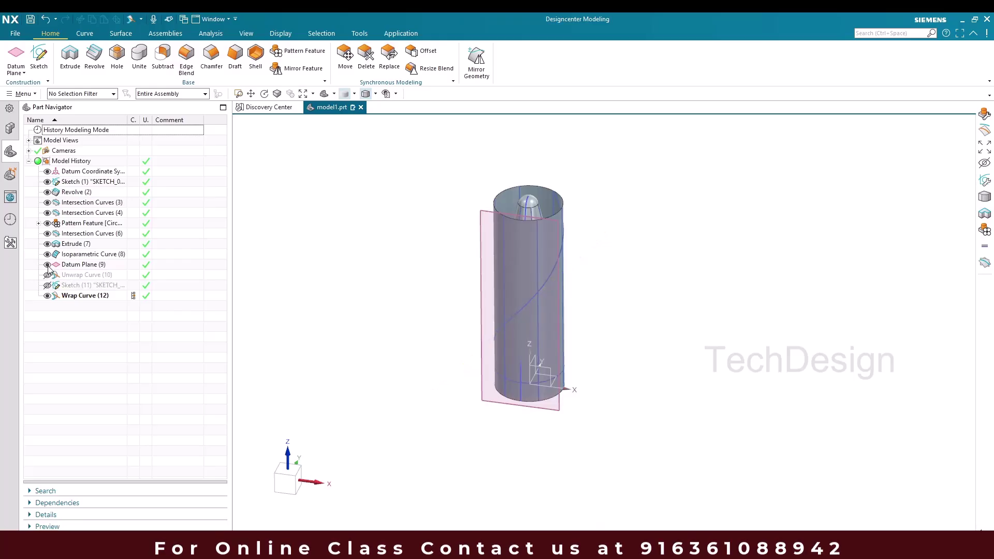
{"action": "left_click", "coordinate": [47, 265]}
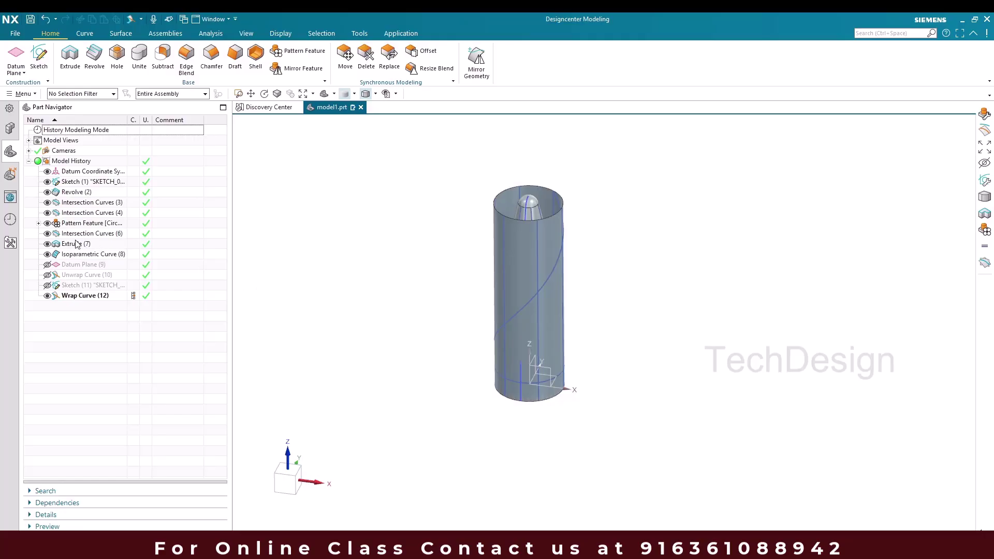
{"action": "left_click", "coordinate": [61, 234]}
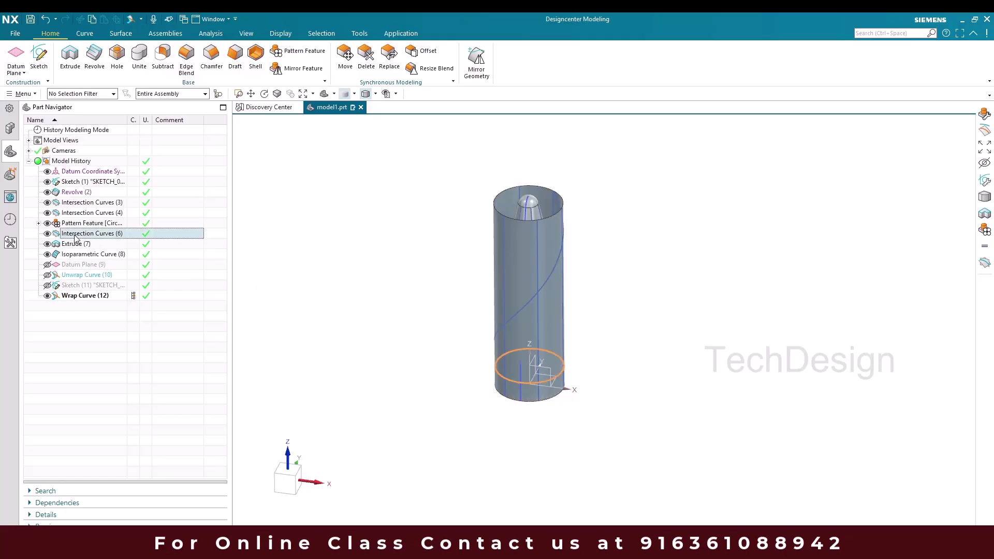
{"action": "left_click", "coordinate": [47, 224]}
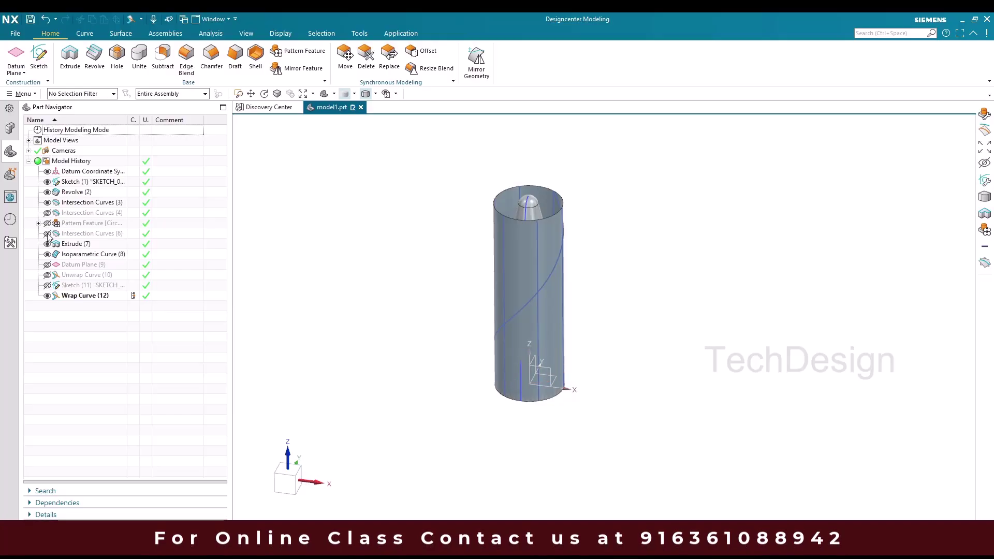
Examine how the wrapped diagonal curve runs around the sheet cylinder
{"action": "scroll", "coordinate": [539, 294], "scroll_direction": "up", "scroll_amount": 5}
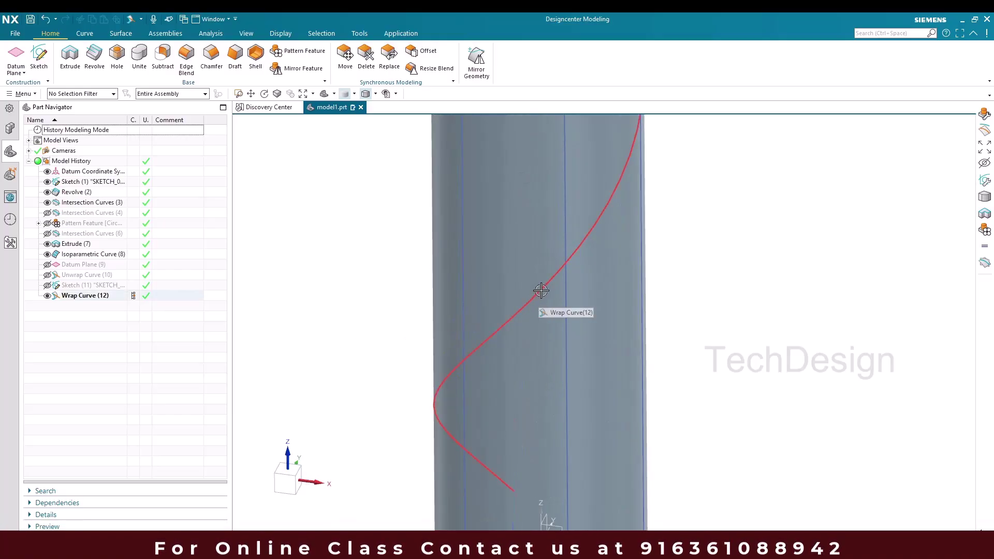
{"action": "scroll", "coordinate": [541, 291], "scroll_direction": "down", "scroll_amount": 3}
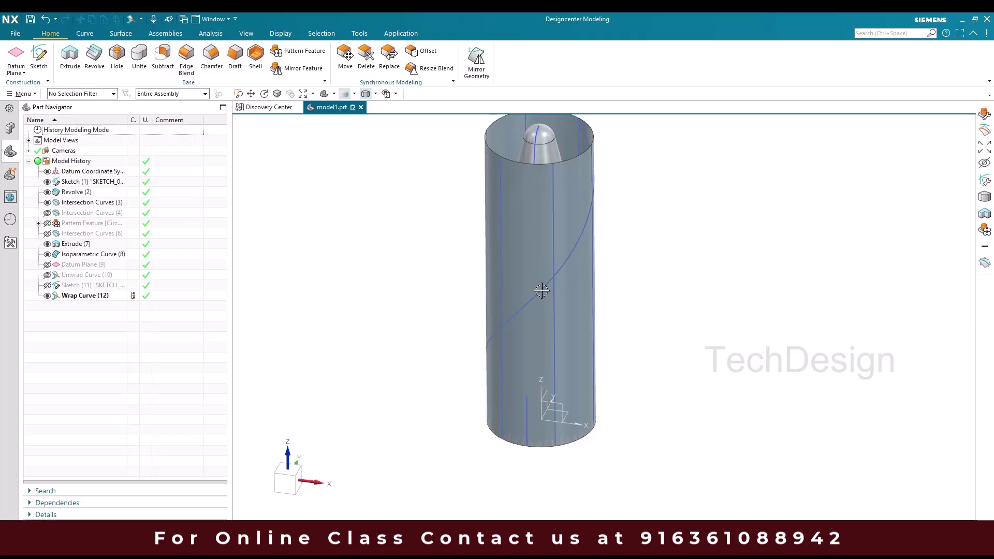
{"action": "middle_click_drag", "start_coordinate": [541, 291], "coordinate": [539, 296]}
{"action": "scroll", "coordinate": [542, 284], "scroll_direction": "down", "scroll_amount": 2}
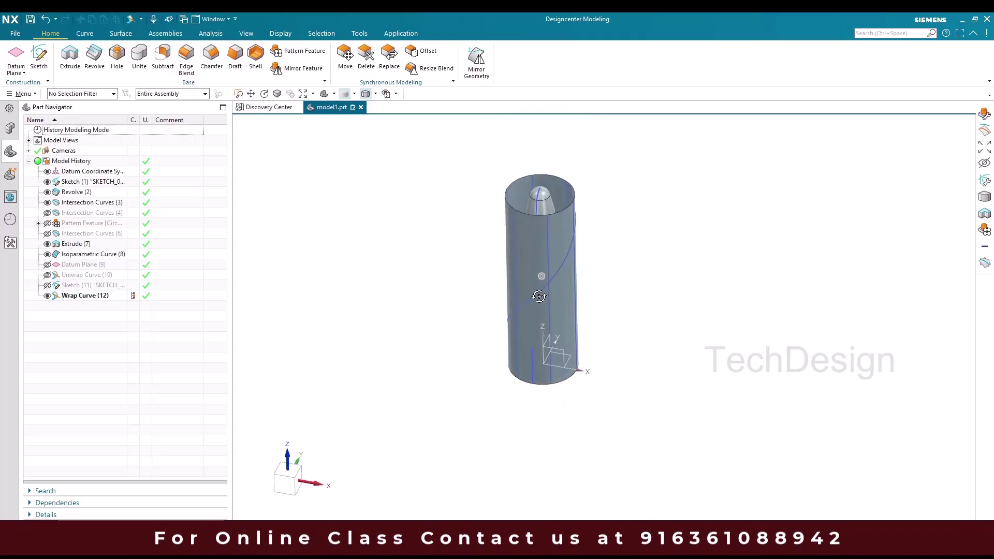
{"action": "scroll", "coordinate": [539, 297], "scroll_direction": "up", "scroll_amount": 4}
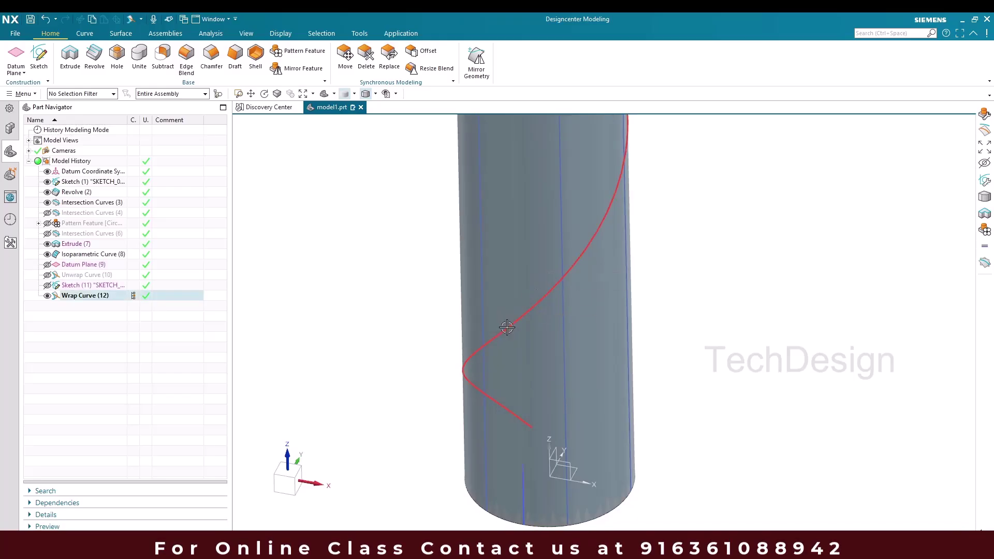
{"action": "scroll", "coordinate": [507, 328], "scroll_direction": "down", "scroll_amount": 4}
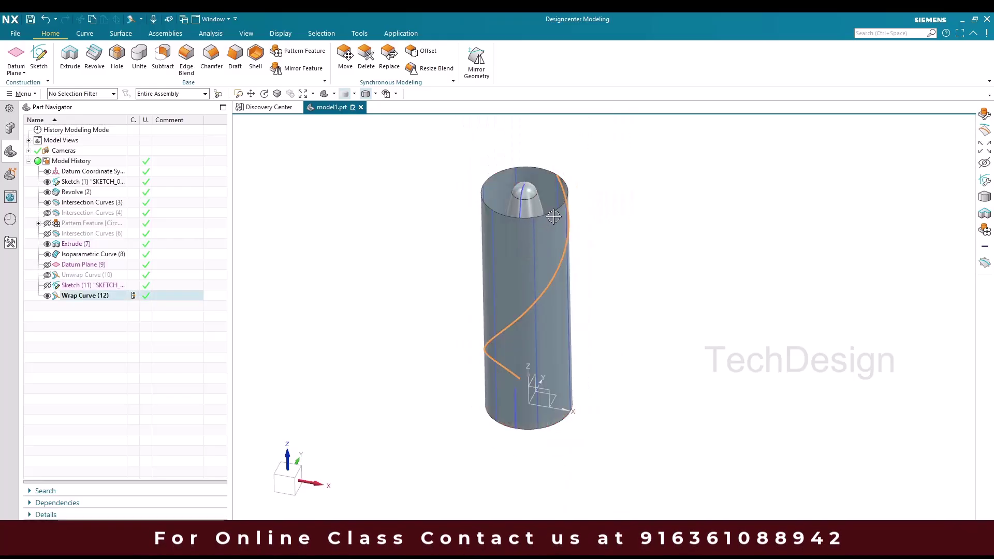
{"action": "scroll", "coordinate": [547, 234], "scroll_direction": "up", "scroll_amount": 2}
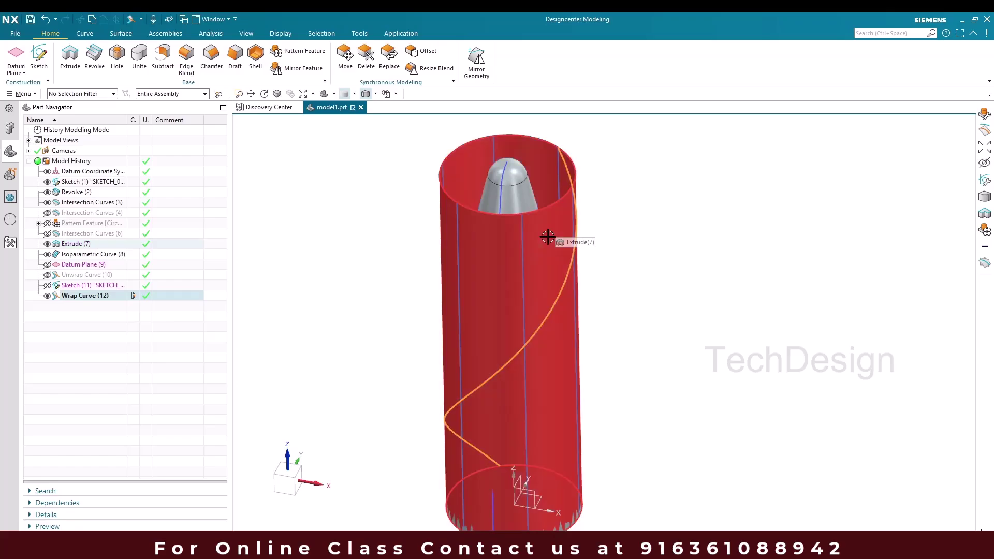
{"action": "key", "text": "Escape"}
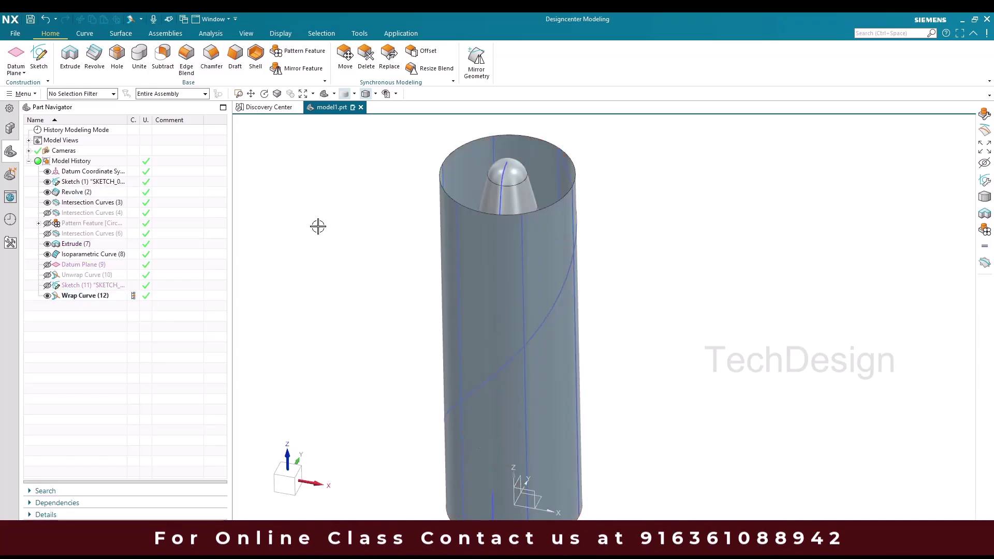
Start a Project Curve operation with the wrapped curve and a single face of the tapered revolved body as the target
{"action": "left_click", "coordinate": [13, 96]}
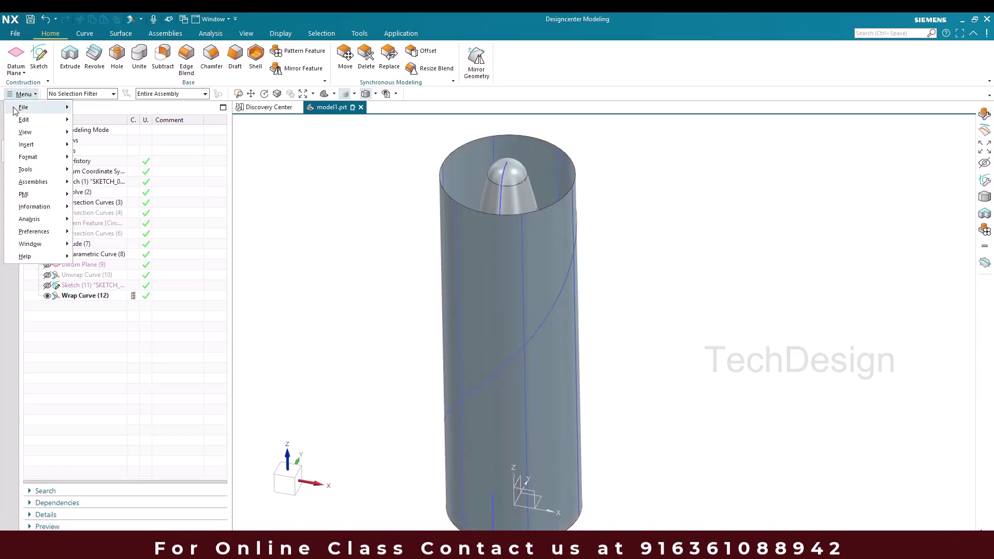
{"action": "mouse_move", "coordinate": [38, 145]}
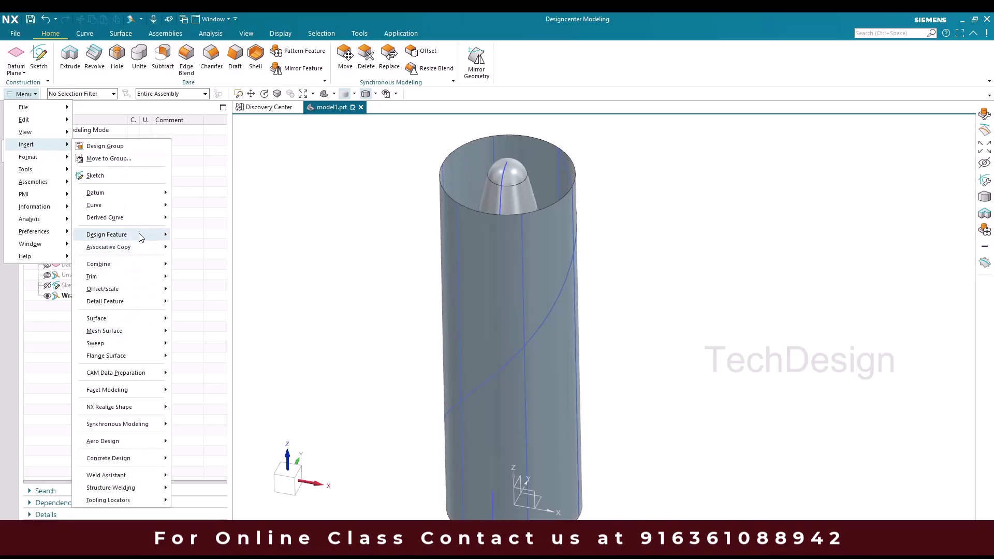
{"action": "mouse_move", "coordinate": [139, 217]}
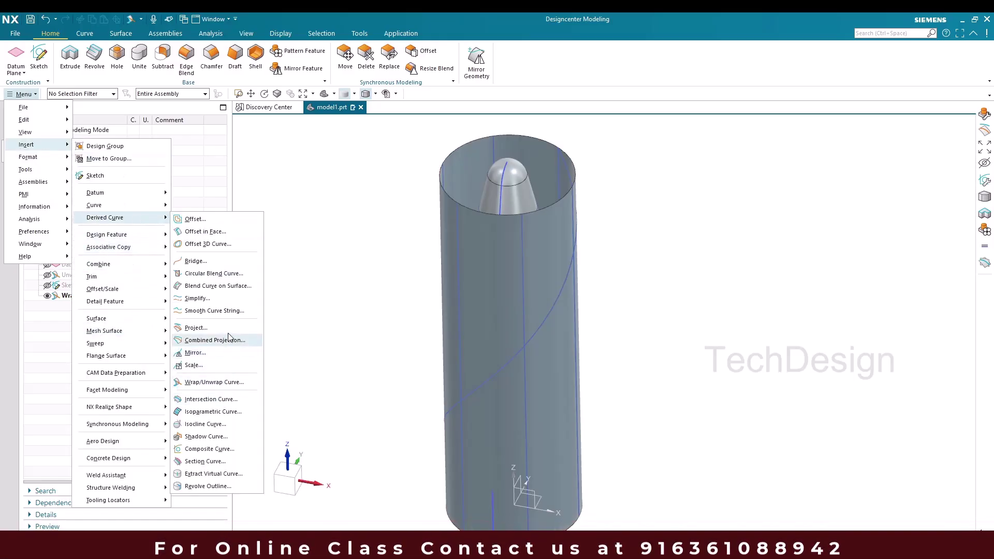
{"action": "left_click", "coordinate": [197, 328]}
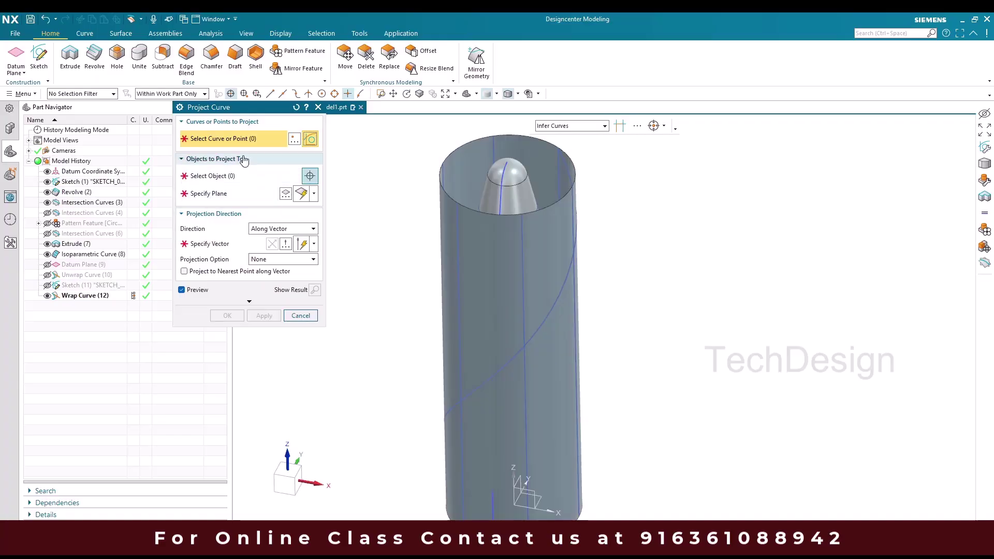
{"action": "left_click", "coordinate": [500, 356]}
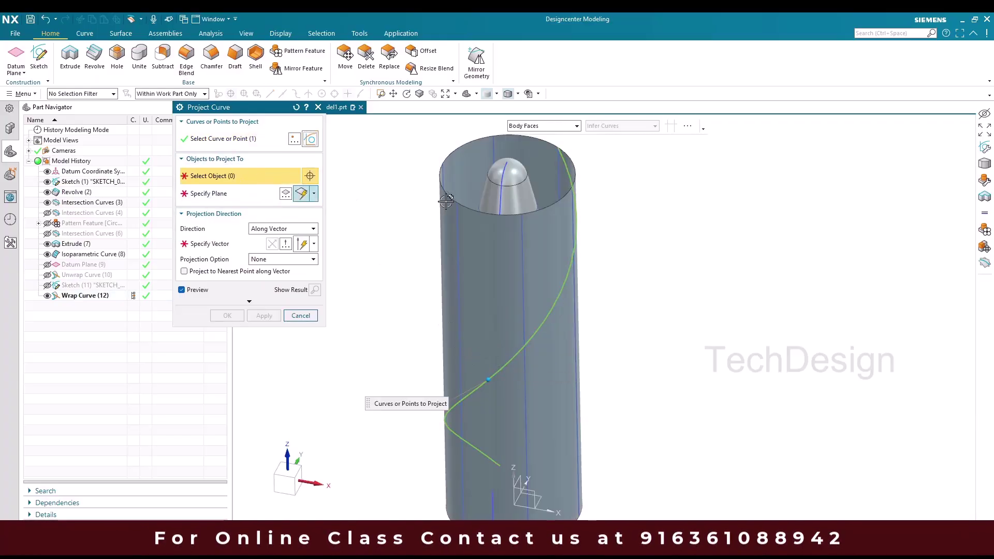
{"action": "scroll", "coordinate": [525, 200], "scroll_direction": "up", "scroll_amount": 4}
{"action": "left_click", "coordinate": [576, 126]}
{"action": "left_click", "coordinate": [523, 137]}
{"action": "left_click", "coordinate": [547, 194]}
{"action": "scroll", "coordinate": [518, 336], "scroll_direction": "down", "scroll_amount": 5}
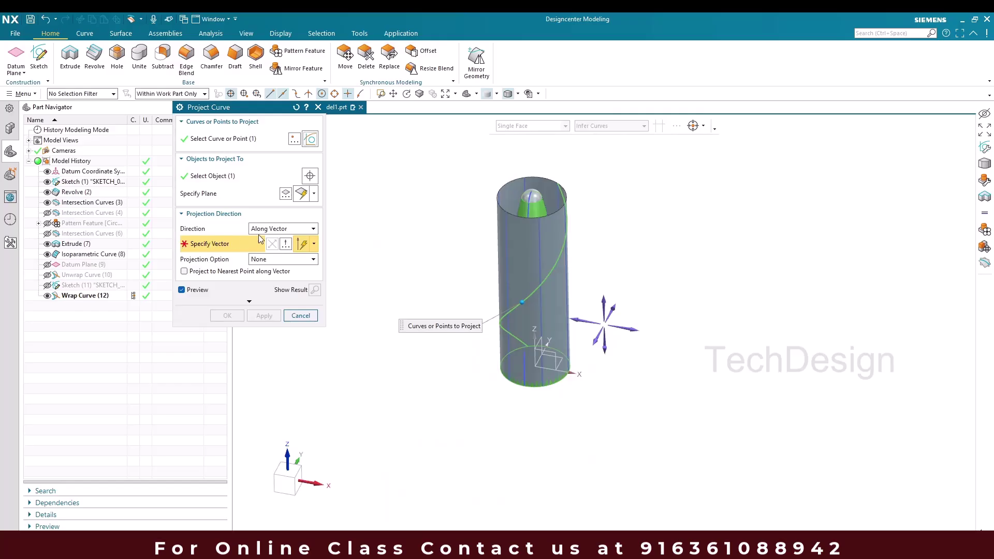
Set the projection direction to Toward Line, using the datum coordinate system's Z axis, and create the projected curve
{"action": "left_click", "coordinate": [277, 230]}
{"action": "left_click", "coordinate": [278, 262]}
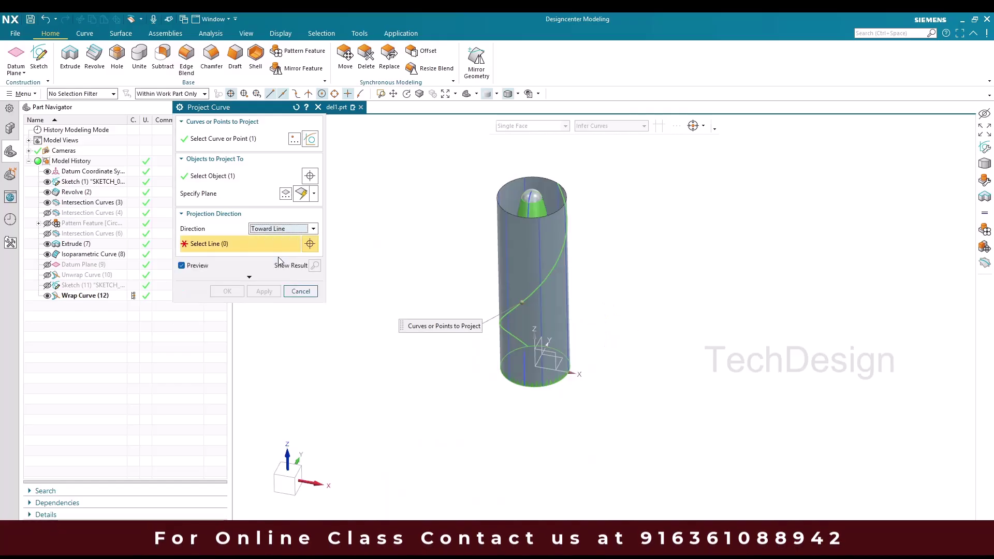
{"action": "scroll", "coordinate": [515, 393], "scroll_direction": "up", "scroll_amount": 4}
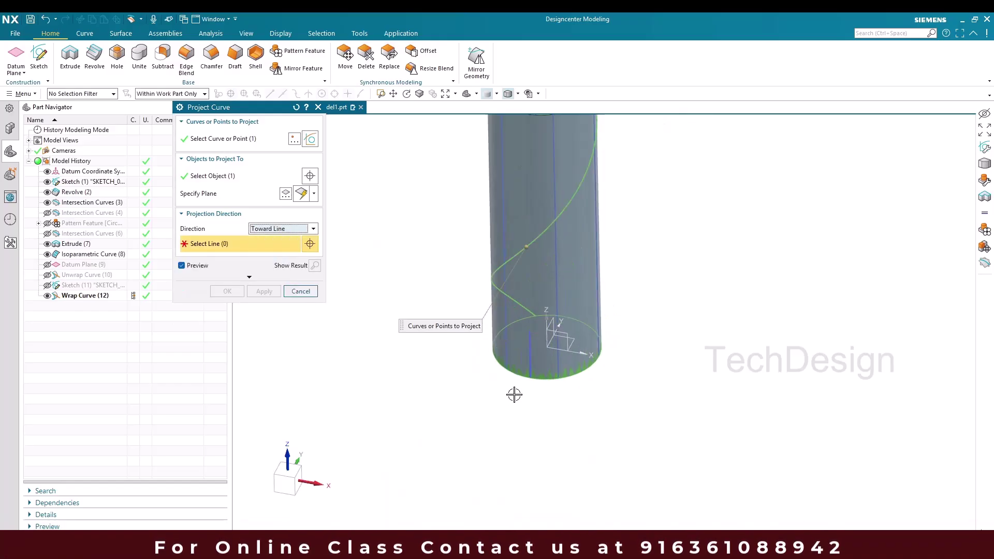
{"action": "left_click", "coordinate": [555, 315]}
{"action": "scroll", "coordinate": [449, 406], "scroll_direction": "down", "scroll_amount": 4}
{"action": "left_click", "coordinate": [233, 291]}
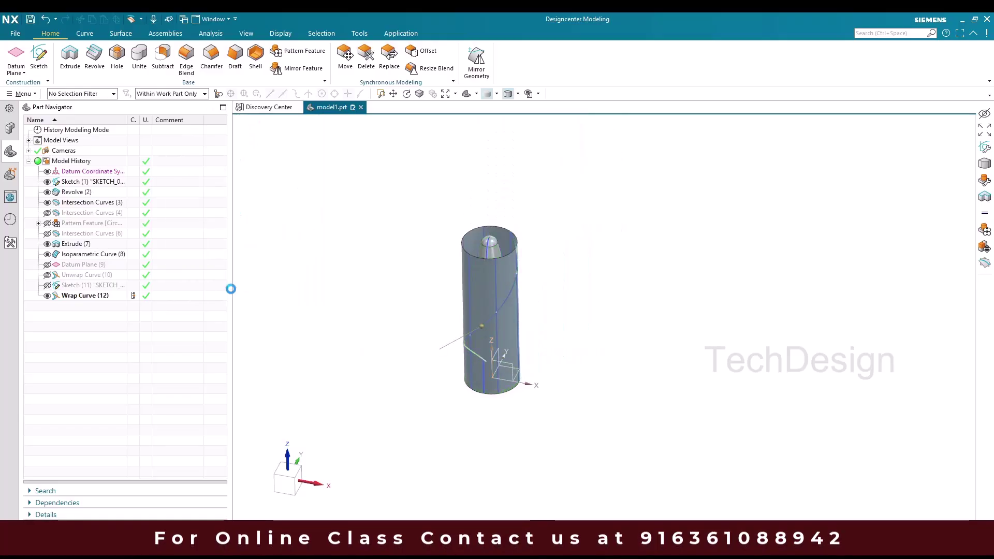
Hide the wrapped curve, the extruded sheet cylinder and the isoparametric curves around the tapered body
{"action": "scroll", "coordinate": [401, 355], "scroll_direction": "up", "scroll_amount": 5}
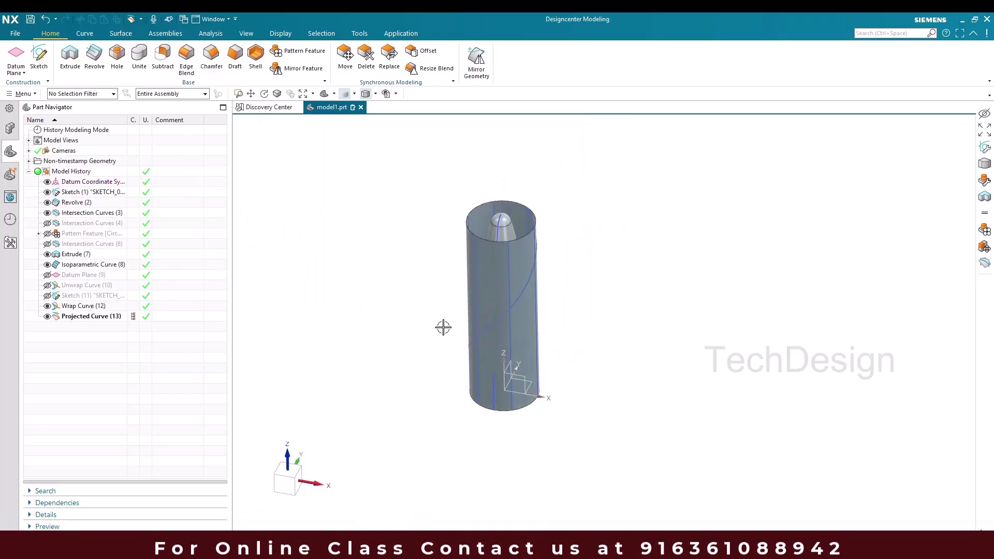
{"action": "left_click", "coordinate": [526, 315]}
{"action": "key", "text": "ctrl+b"}
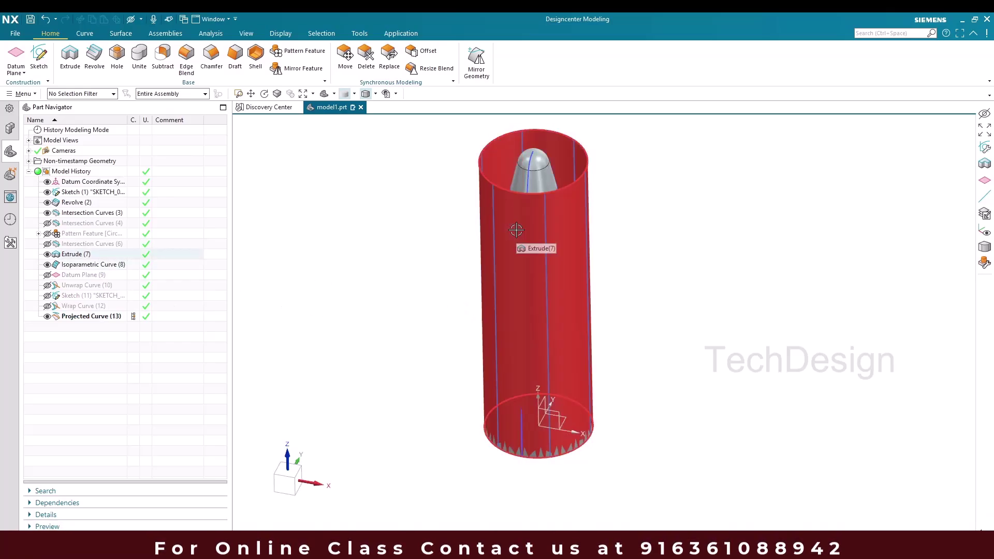
{"action": "left_click", "coordinate": [48, 254]}
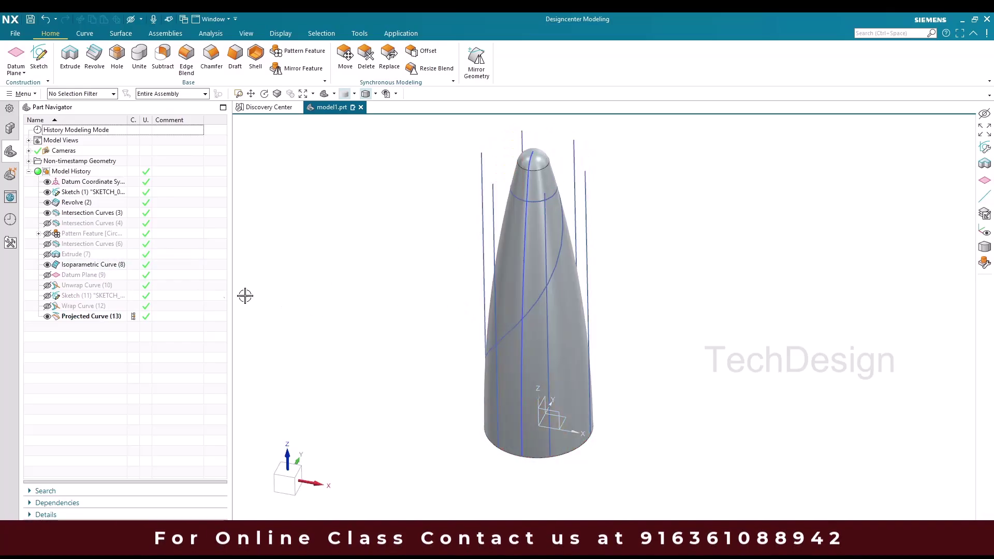
{"action": "left_click", "coordinate": [482, 195]}
{"action": "key", "text": "ctrl+b"}
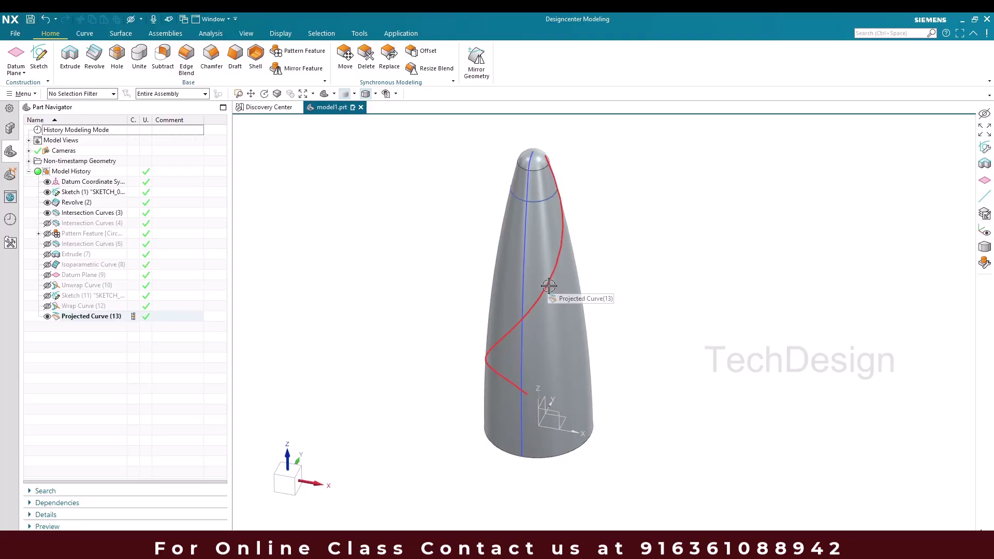
Mirror the projected curve feature across the datum coordinate system's YZ plane
{"action": "middle_click_drag", "start_coordinate": [550, 285], "coordinate": [517, 291]}
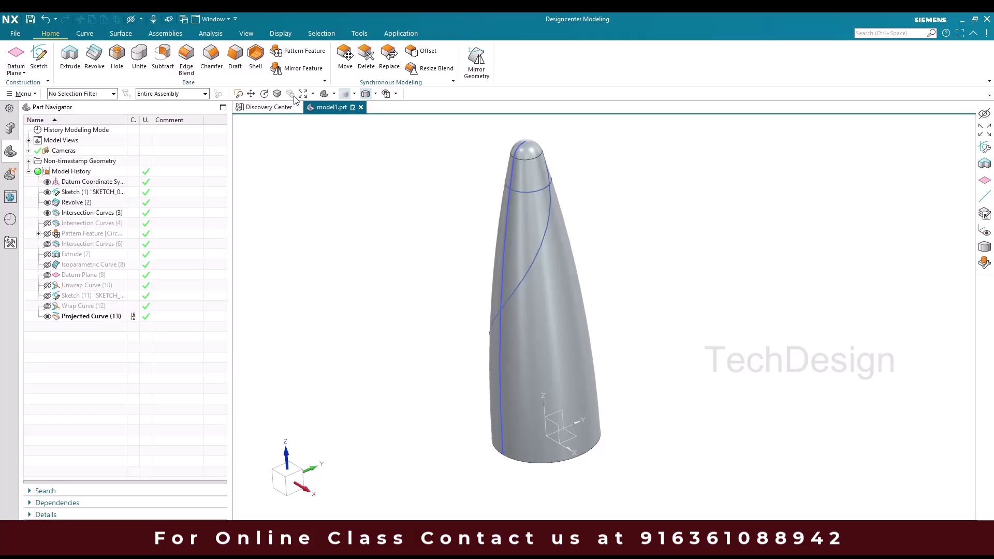
{"action": "left_click", "coordinate": [77, 318]}
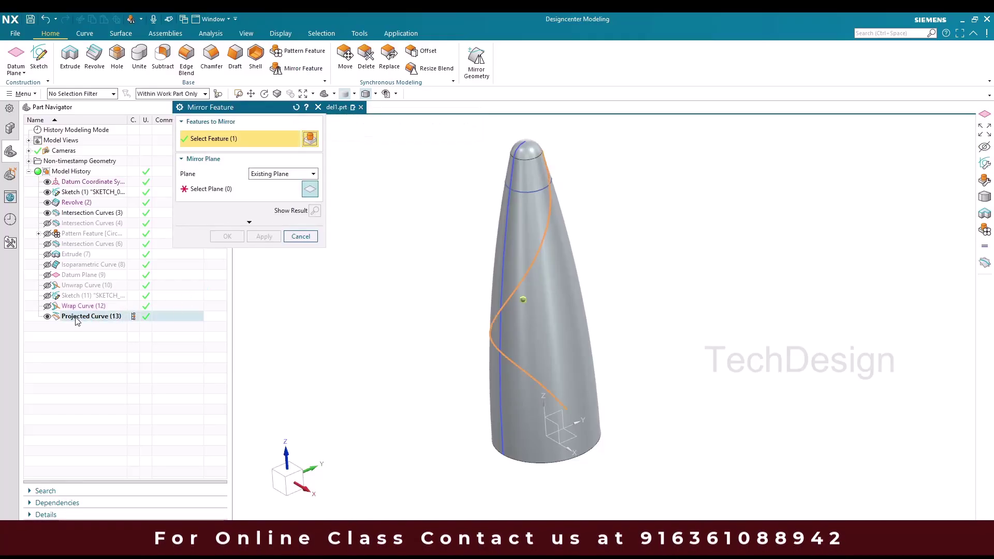
{"action": "left_click", "coordinate": [240, 188]}
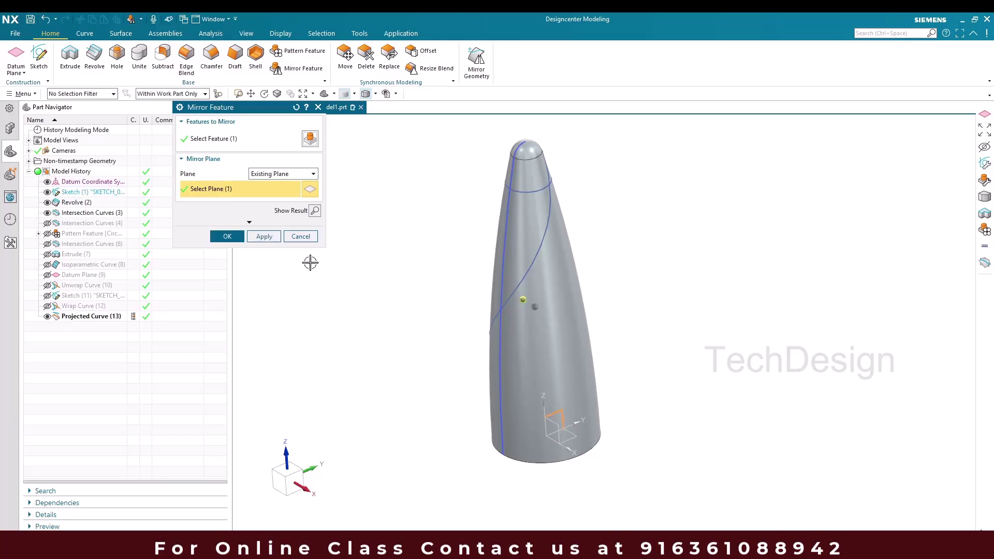
{"action": "left_click", "coordinate": [228, 236]}
{"action": "middle_click_drag", "start_coordinate": [382, 337], "coordinate": [549, 337]}
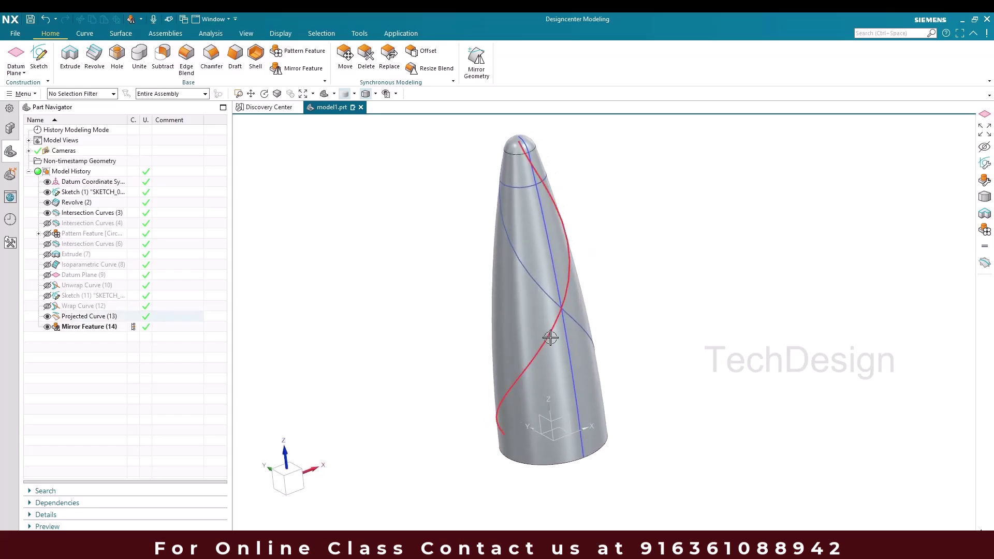
Hide the revolve profile sketch and Intersection Curves (3), leaving the two crossing spiral curves on the body
{"action": "left_click", "coordinate": [48, 192]}
{"action": "left_click", "coordinate": [52, 212]}
{"action": "middle_click_drag", "start_coordinate": [439, 300], "coordinate": [304, 282]}
{"action": "right_click", "coordinate": [316, 292]}
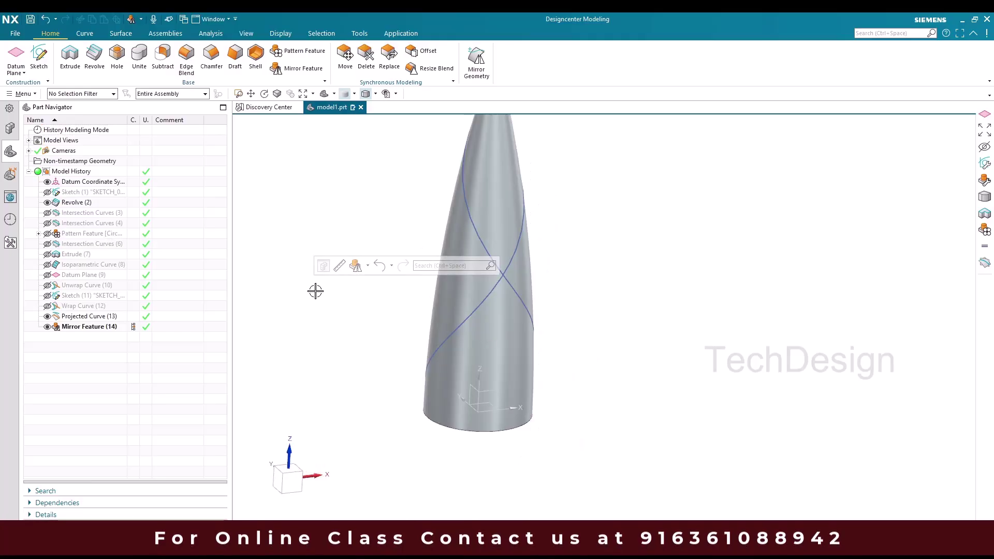
Start a Law Extension on the spiral curve rising from the body's lower -X side, using the tapered body's faces as the reference
{"action": "scroll", "coordinate": [331, 321], "scroll_direction": "down", "scroll_amount": 3}
{"action": "middle_click_drag", "start_coordinate": [331, 324], "coordinate": [373, 285]}
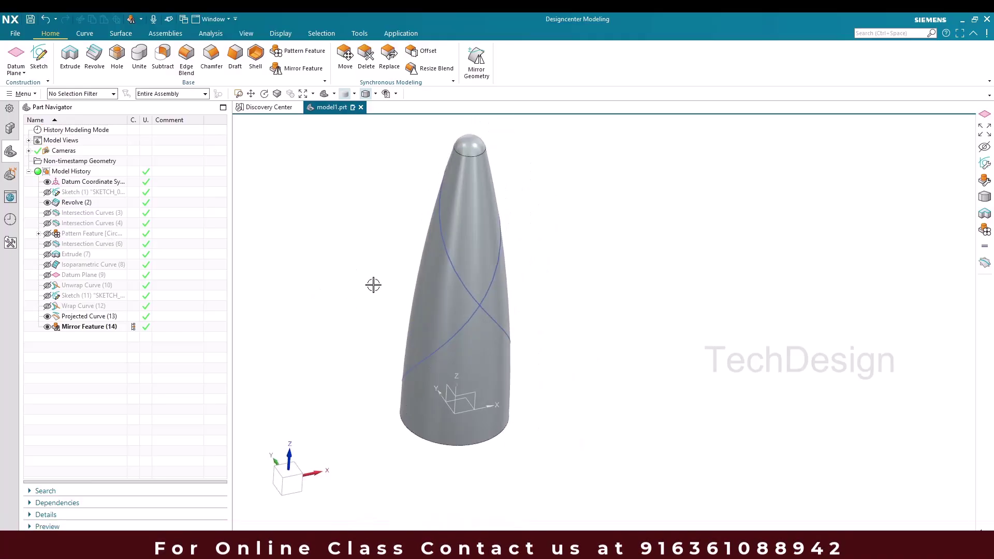
{"action": "left_click", "coordinate": [23, 93]}
{"action": "mouse_move", "coordinate": [46, 145]}
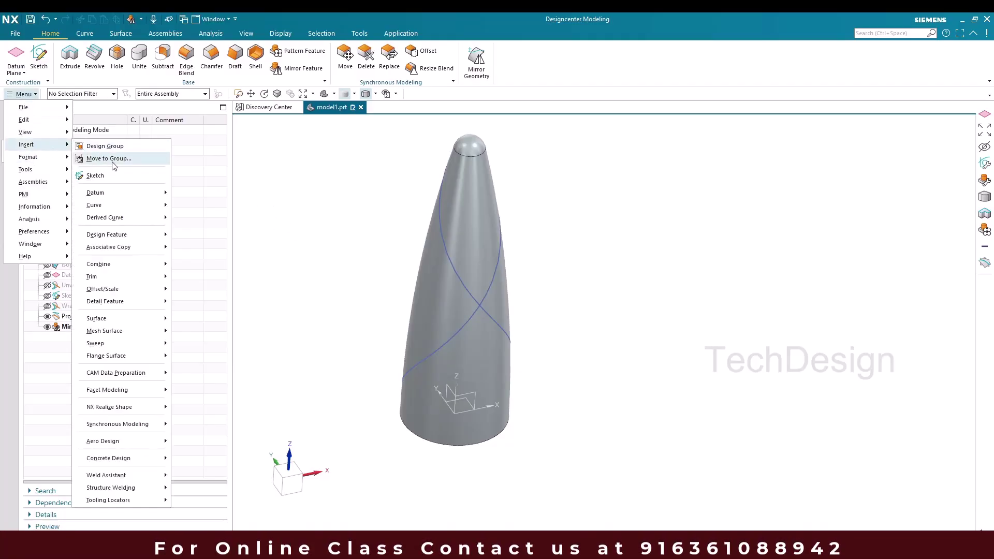
{"action": "mouse_move", "coordinate": [126, 322]}
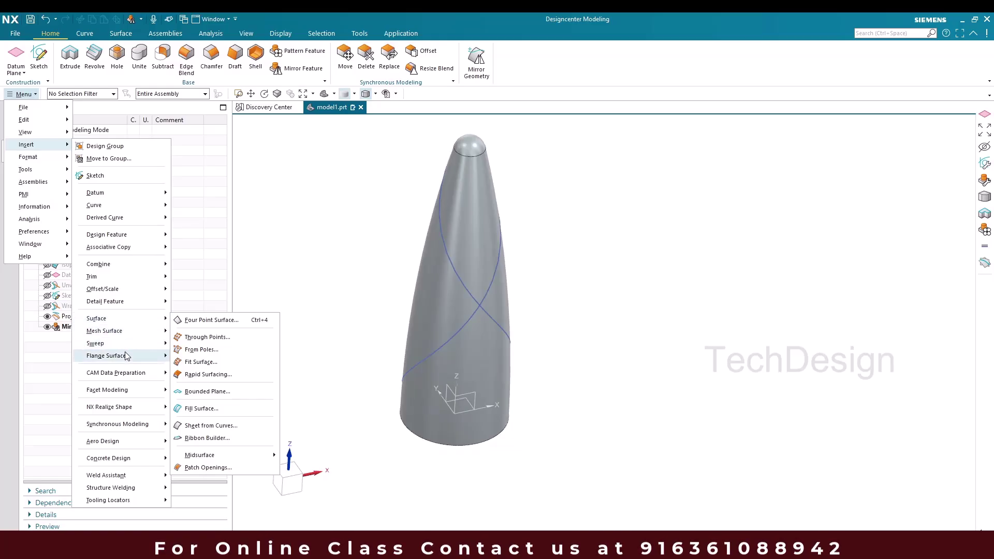
{"action": "mouse_move", "coordinate": [127, 345]}
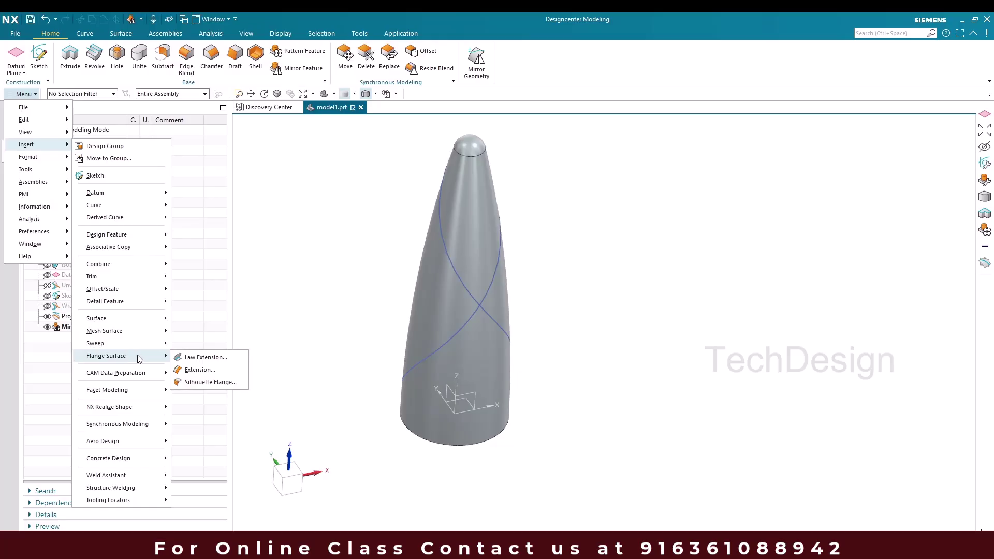
{"action": "left_click", "coordinate": [239, 359]}
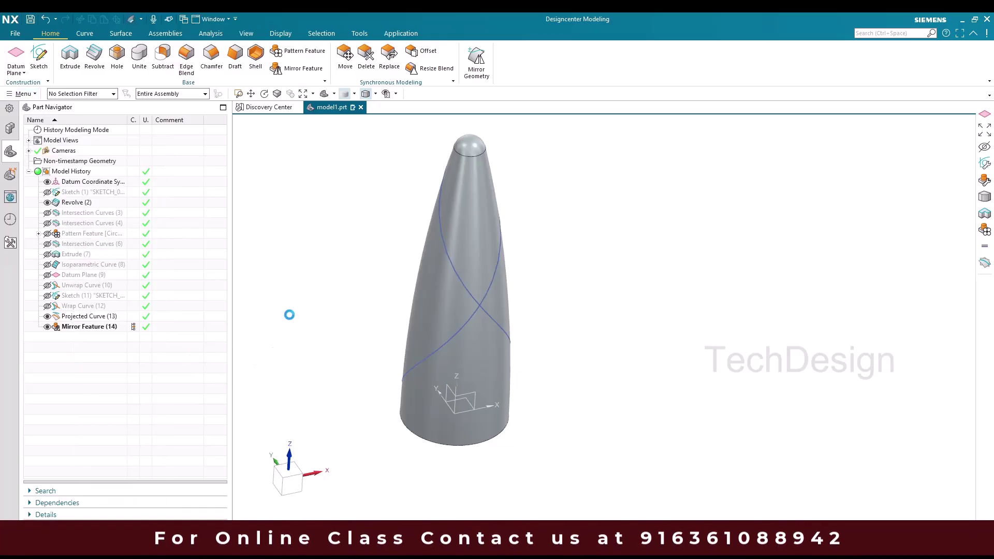
{"action": "left_click", "coordinate": [435, 353]}
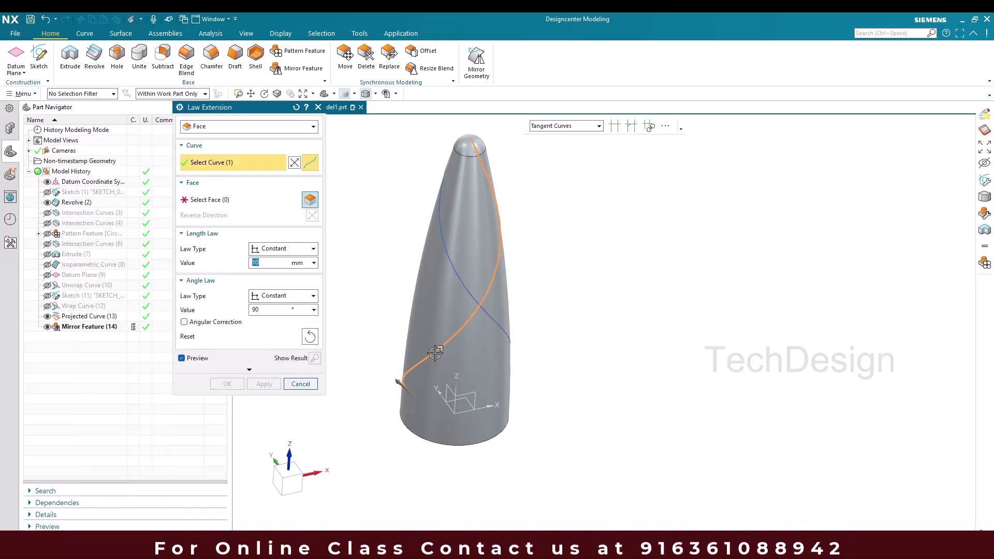
{"action": "scroll", "coordinate": [436, 346], "scroll_direction": "up", "scroll_amount": 3}
{"action": "left_click", "coordinate": [239, 207]}
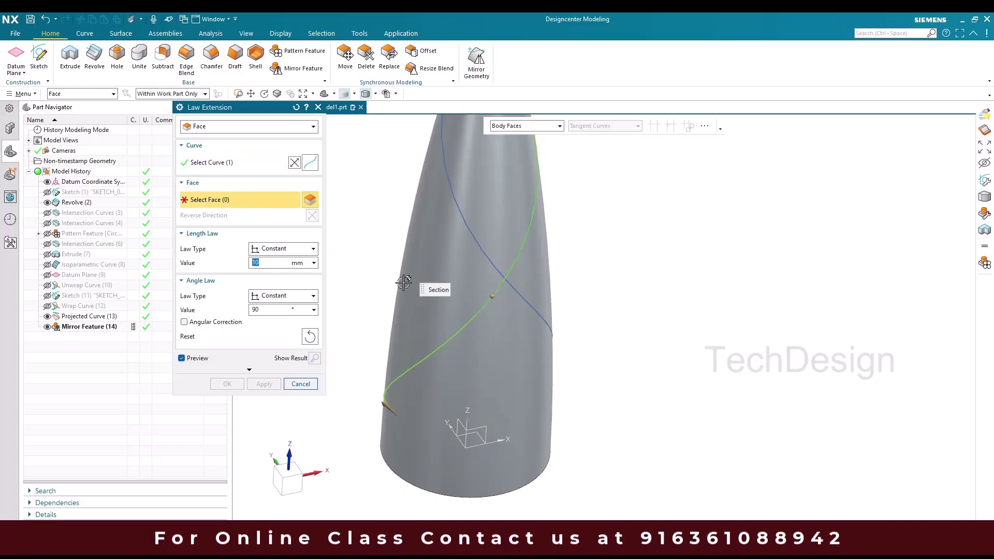
{"action": "left_click", "coordinate": [393, 279]}
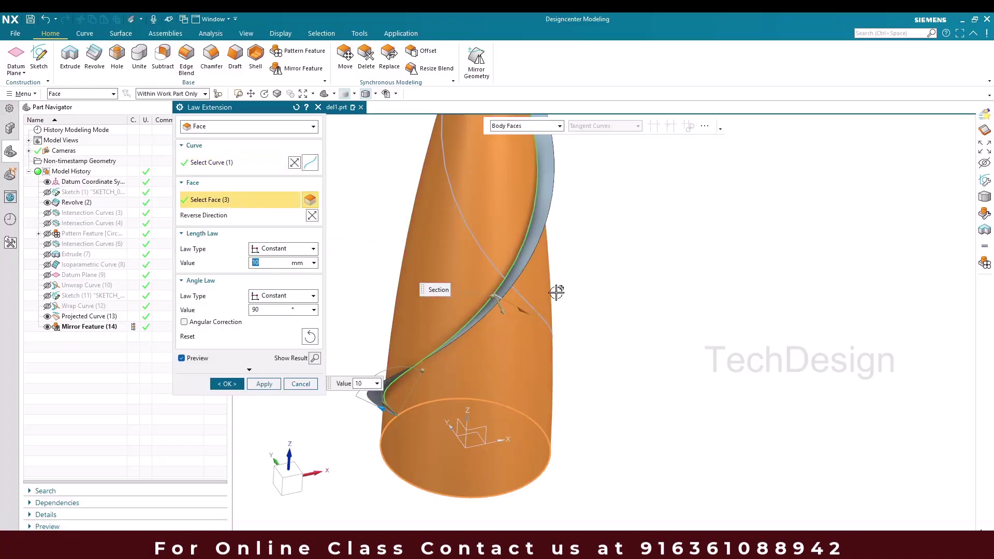
Set the constant length law to 20 mm with a 90° angle and create the first spiral sheet
{"action": "scroll", "coordinate": [557, 293], "scroll_direction": "down", "scroll_amount": 2}
{"action": "scroll", "coordinate": [518, 288], "scroll_direction": "up", "scroll_amount": 3}
{"action": "middle_click_drag", "start_coordinate": [518, 288], "coordinate": [357, 278]}
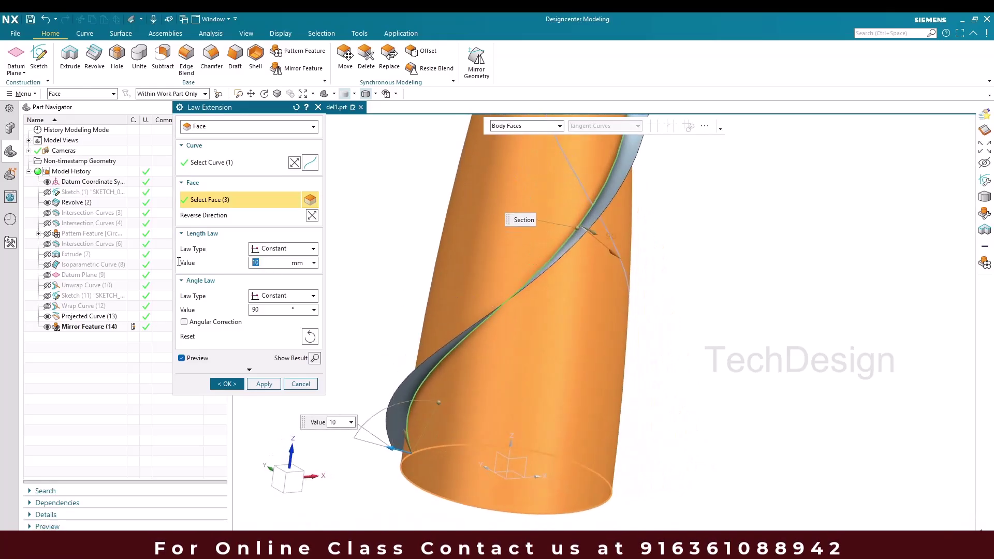
{"action": "type", "text": "20"}
{"action": "key", "text": "Return"}
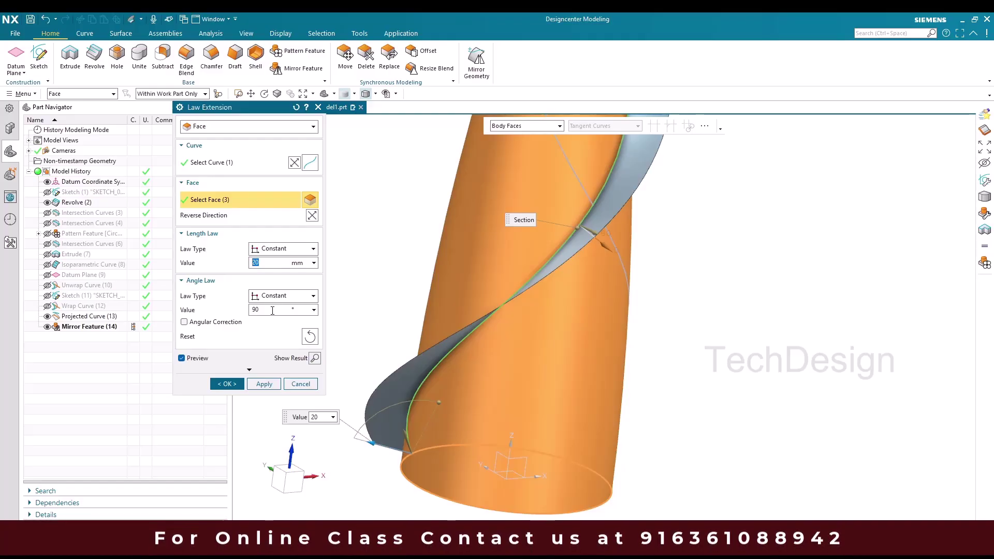
{"action": "key", "text": "ctrl+alt+f"}
{"action": "left_click", "coordinate": [214, 385]}
Create a second Law Extension from the other spiral curve, referenced to the tapered body's faces, with 20 mm length and 90° angle
{"action": "middle_click_drag", "start_coordinate": [400, 388], "coordinate": [419, 380]}
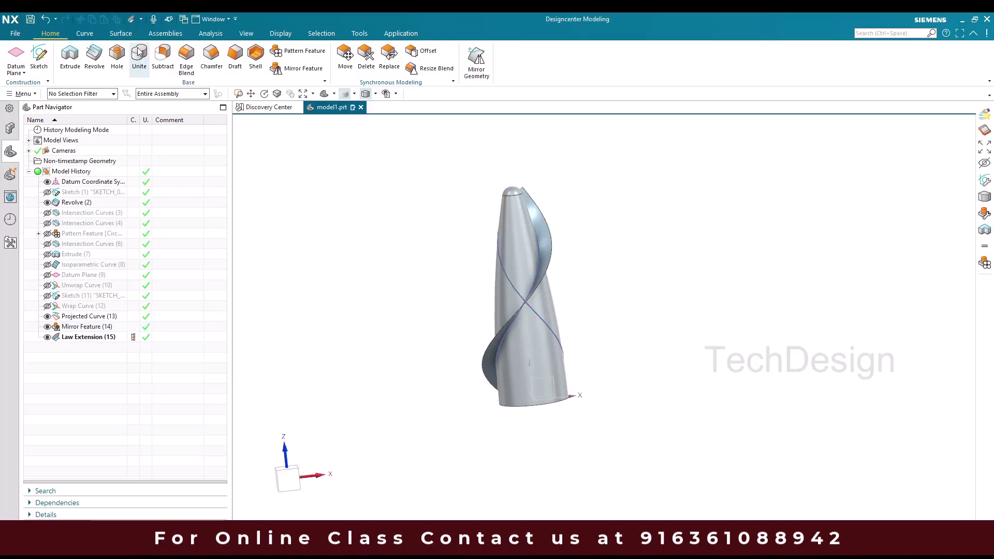
{"action": "left_click", "coordinate": [141, 18]}
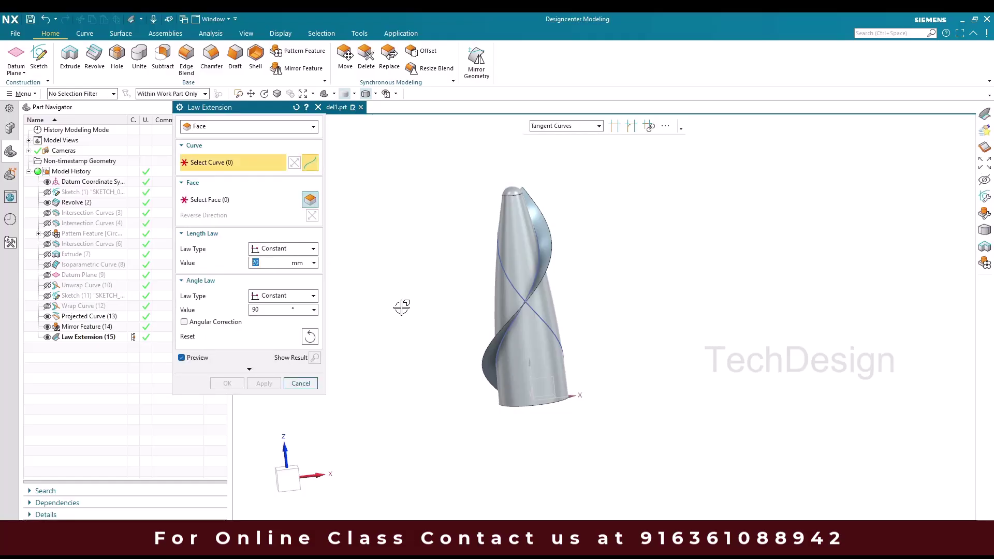
{"action": "left_click", "coordinate": [524, 318]}
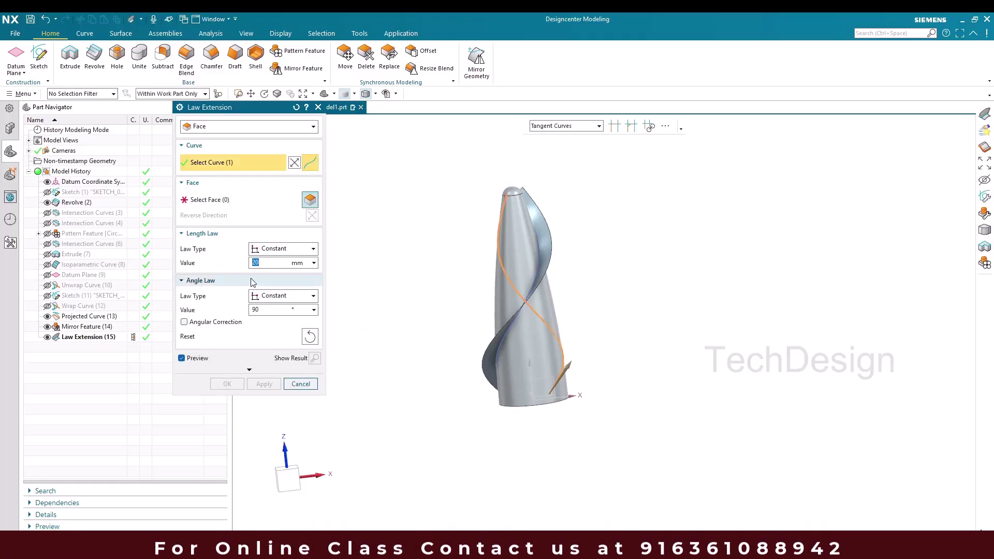
{"action": "left_click", "coordinate": [287, 202]}
{"action": "left_click", "coordinate": [505, 237]}
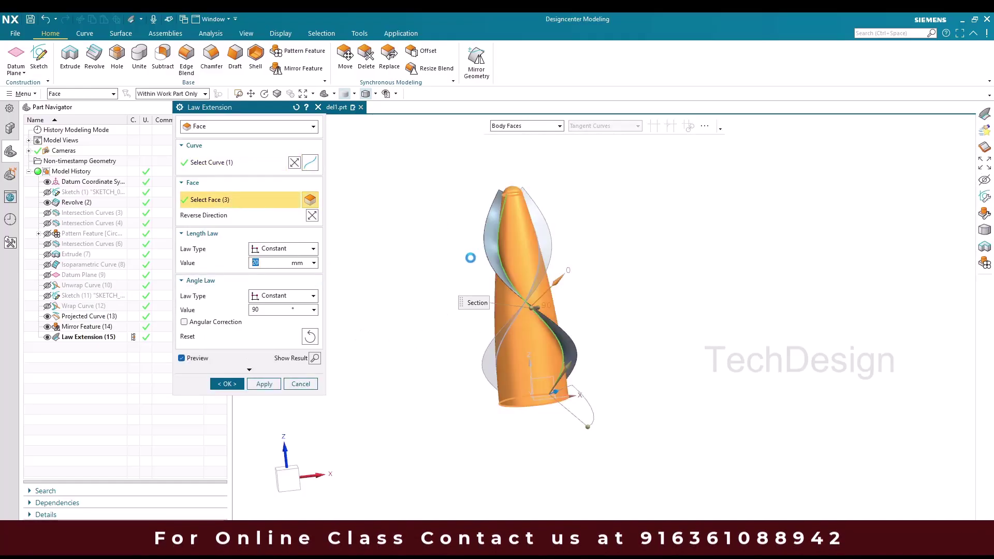
{"action": "left_click", "coordinate": [227, 384]}
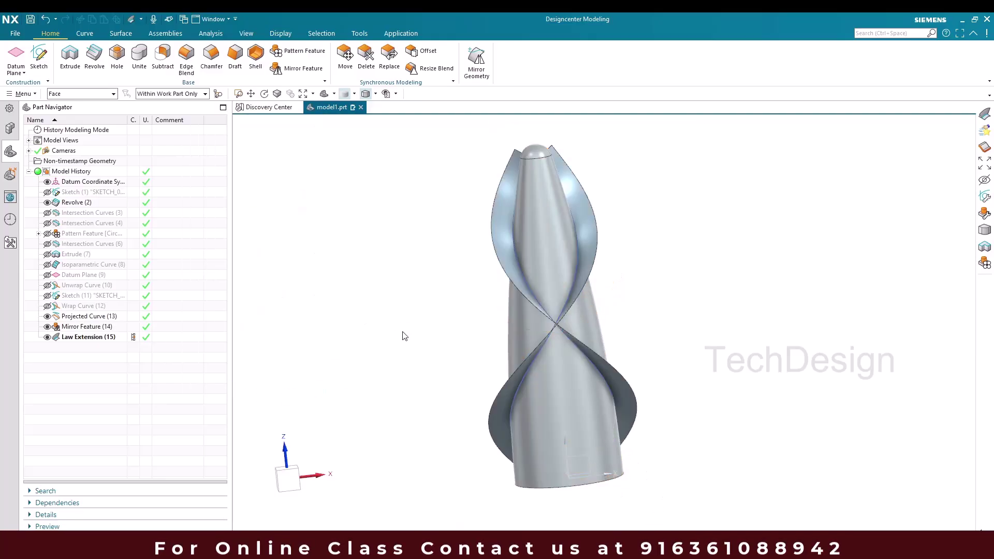
Thicken the spiral sheet Law Extension (16) with Offset 1 of 1 mm and Offset 2 of -1 mm
{"action": "mouse_move", "coordinate": [417, 312]}
{"action": "middle_mouse_down"}
{"action": "mouse_move", "coordinate": [432, 330]}
{"action": "mouse_move", "coordinate": [428, 324]}
{"action": "middle_mouse_up"}
{"action": "scroll", "coordinate": [511, 202], "scroll_direction": "up", "scroll_amount": 5}
{"action": "scroll", "coordinate": [492, 248], "scroll_direction": "down", "scroll_amount": 5}
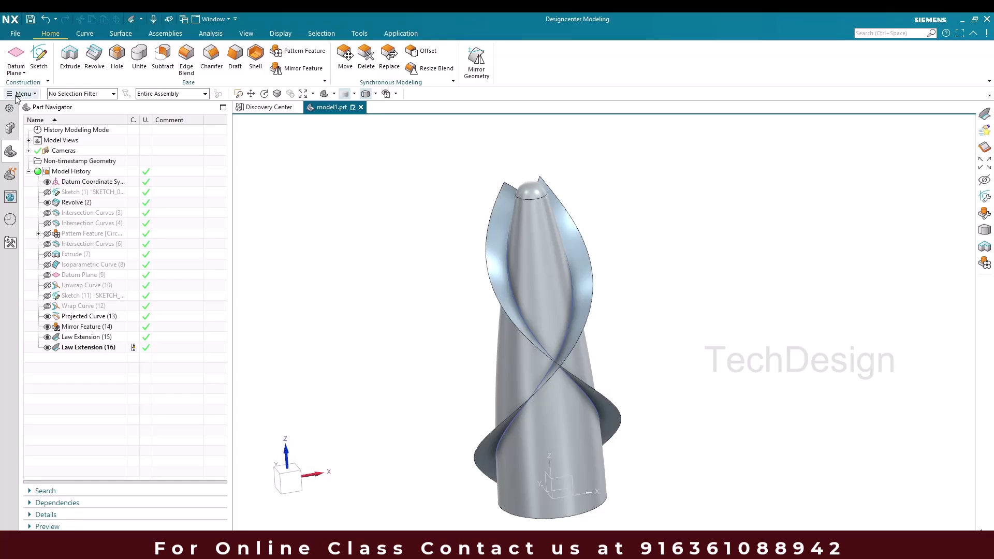
{"action": "left_click", "coordinate": [20, 94]}
{"action": "left_click", "coordinate": [114, 33]}
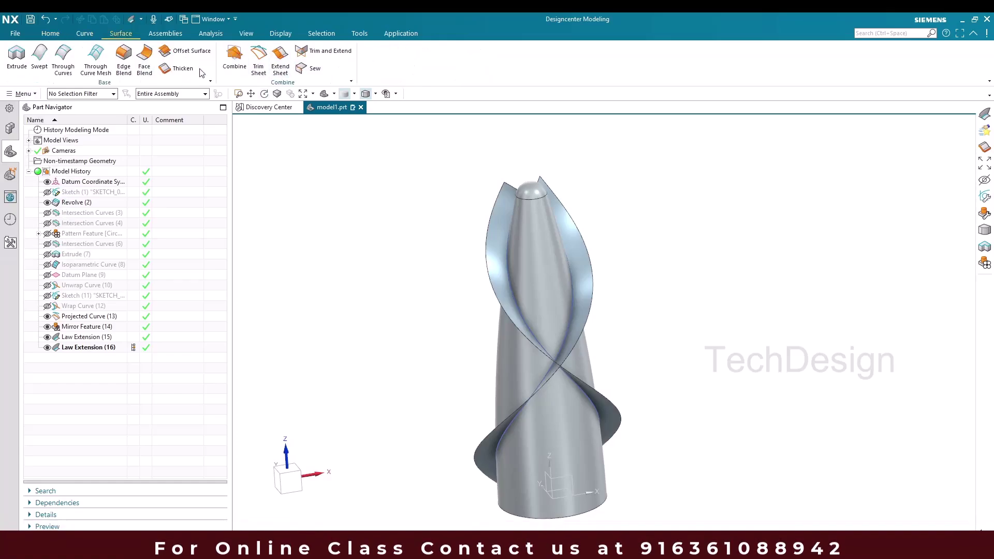
{"action": "left_click", "coordinate": [178, 68]}
{"action": "scroll", "coordinate": [446, 163], "scroll_direction": "up", "scroll_amount": 5}
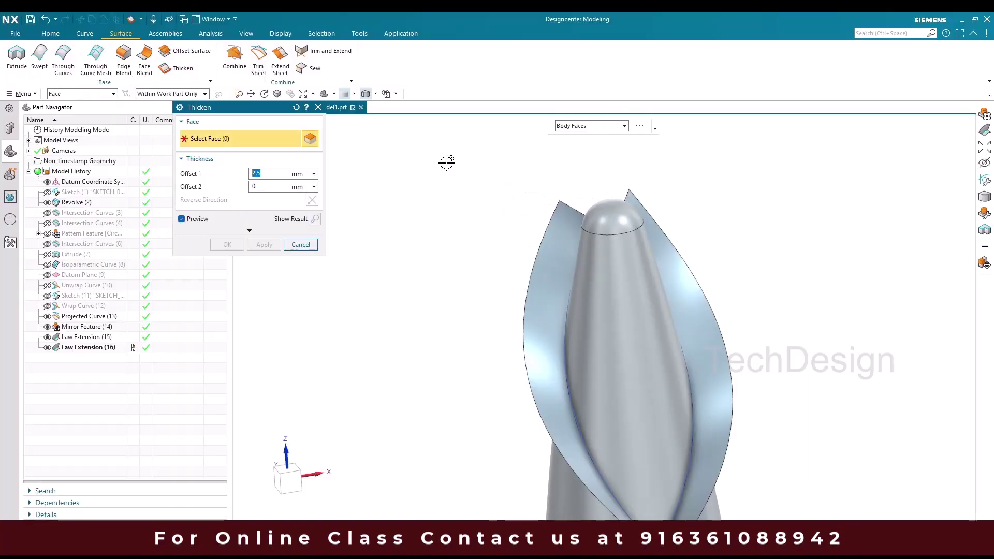
{"action": "left_click", "coordinate": [549, 336]}
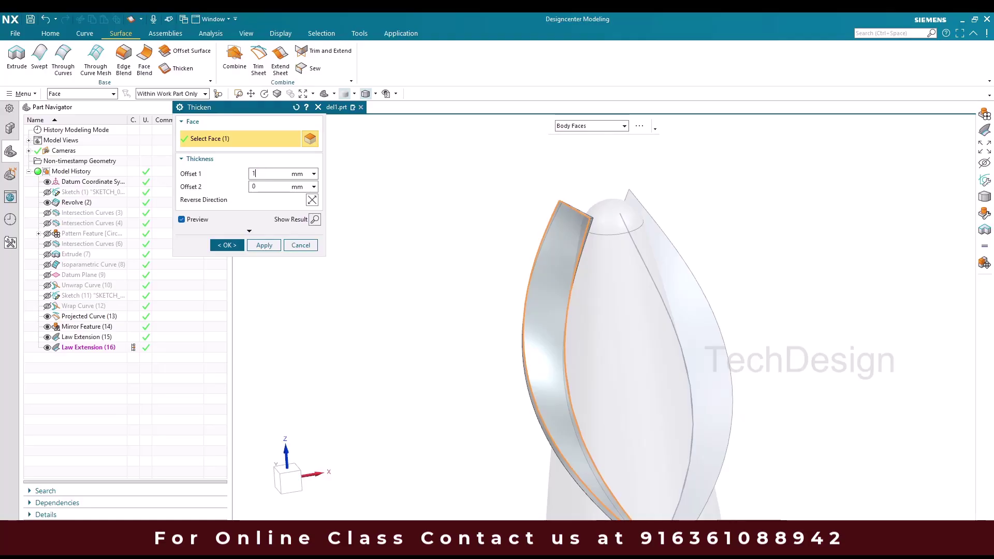
{"action": "key", "text": "Tab"}
{"action": "type", "text": "-1"}
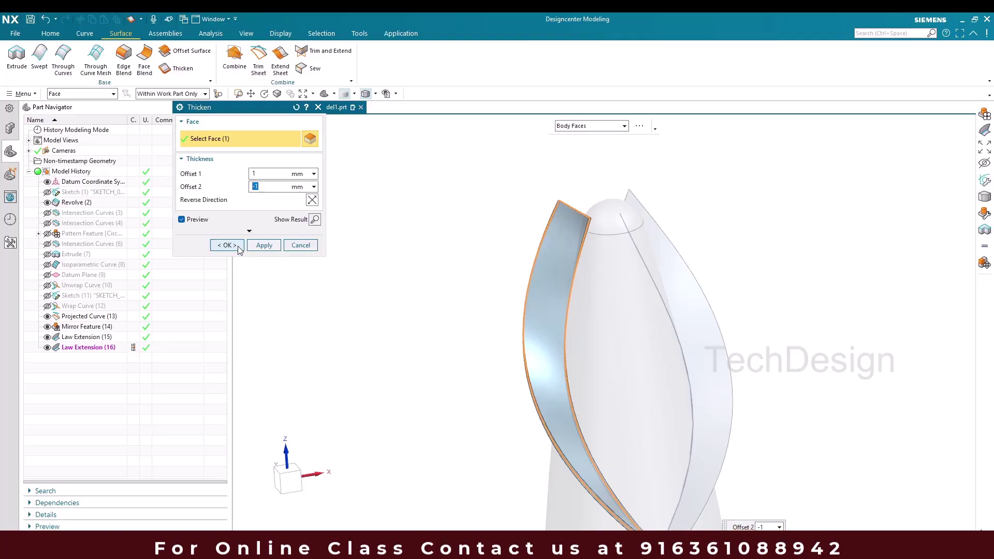
{"action": "left_click", "coordinate": [226, 246]}
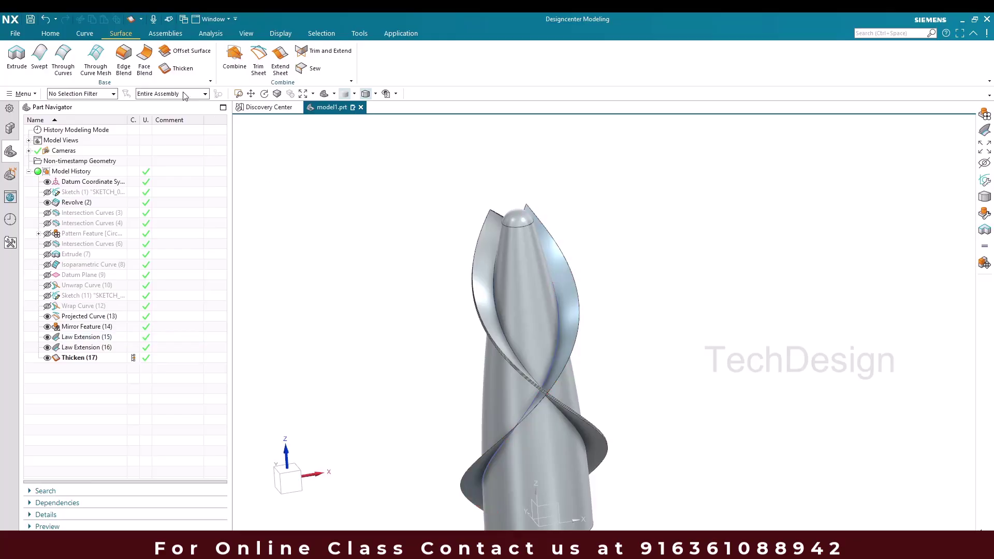
Thicken the other spiral sheet, Law Extension (15), with the same 1 mm and -1 mm offsets
{"action": "left_click", "coordinate": [176, 67]}
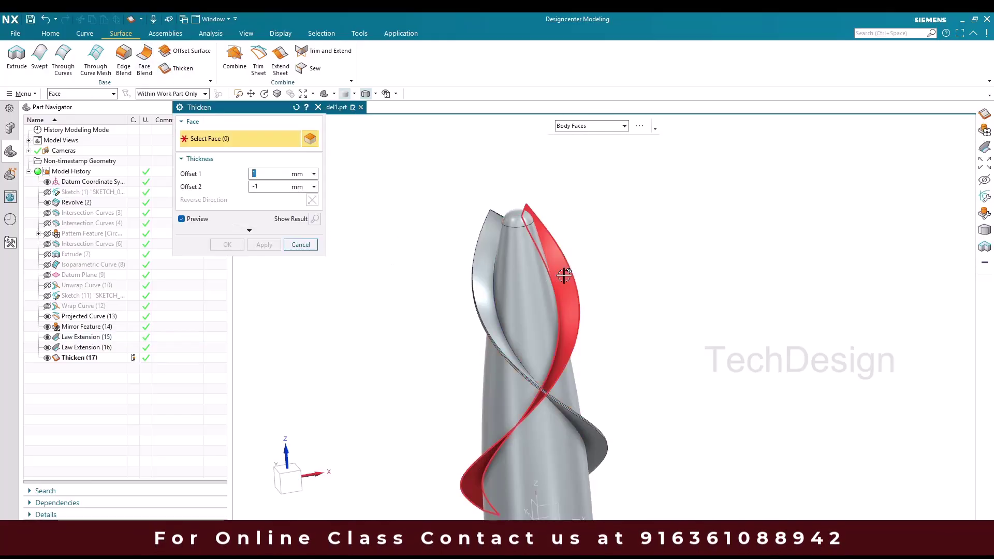
{"action": "left_click", "coordinate": [564, 276]}
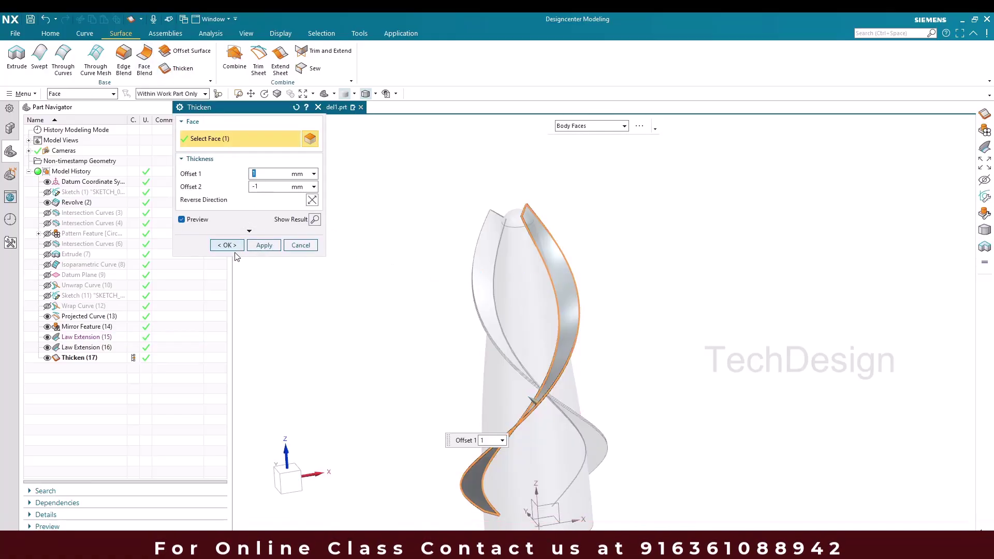
{"action": "left_click", "coordinate": [228, 245]}
Pattern Thicken (17) circularly about the Z axis through the centre of the body's base edge, with count 3 over 360°
{"action": "scroll", "coordinate": [428, 206], "scroll_direction": "down", "scroll_amount": 2}
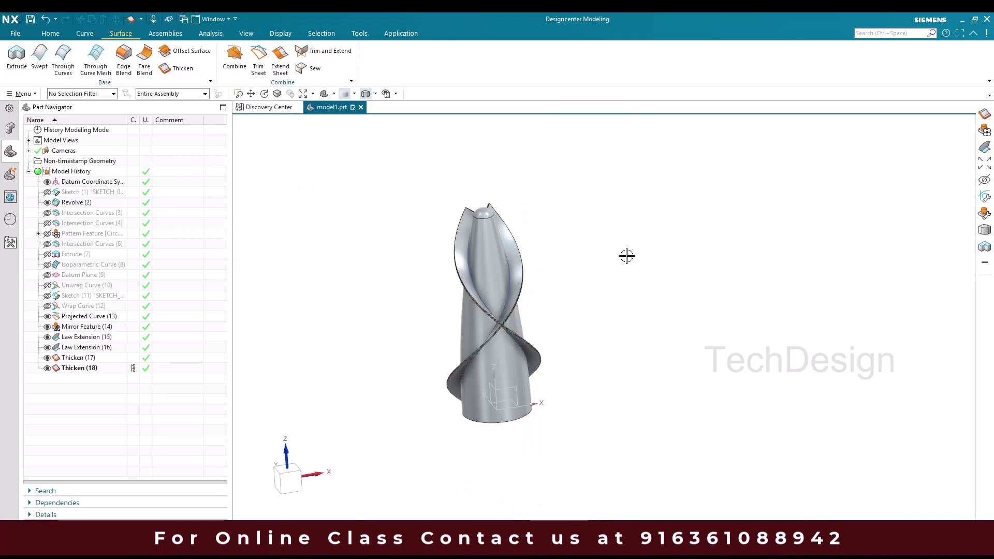
{"action": "scroll", "coordinate": [514, 236], "scroll_direction": "up", "scroll_amount": 3}
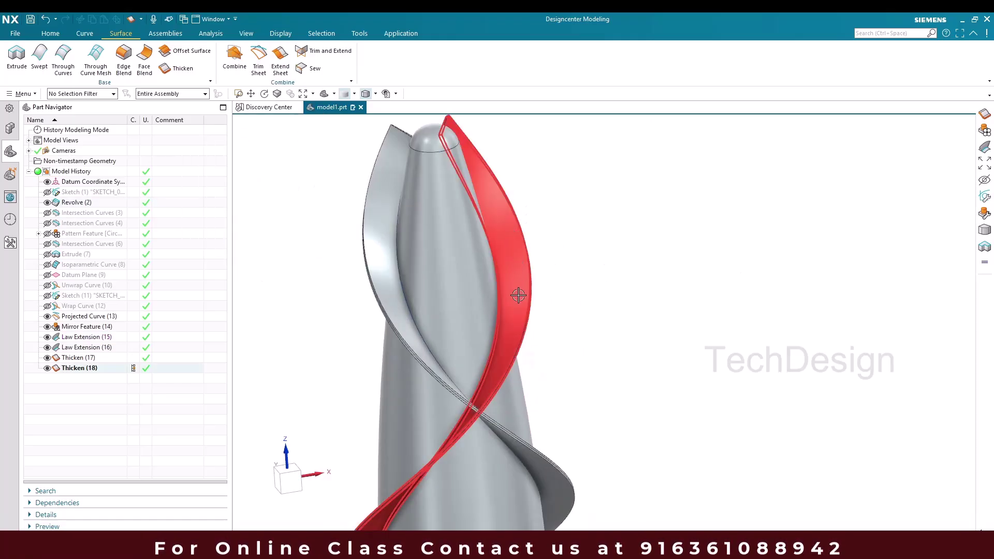
{"action": "left_click", "coordinate": [51, 33]}
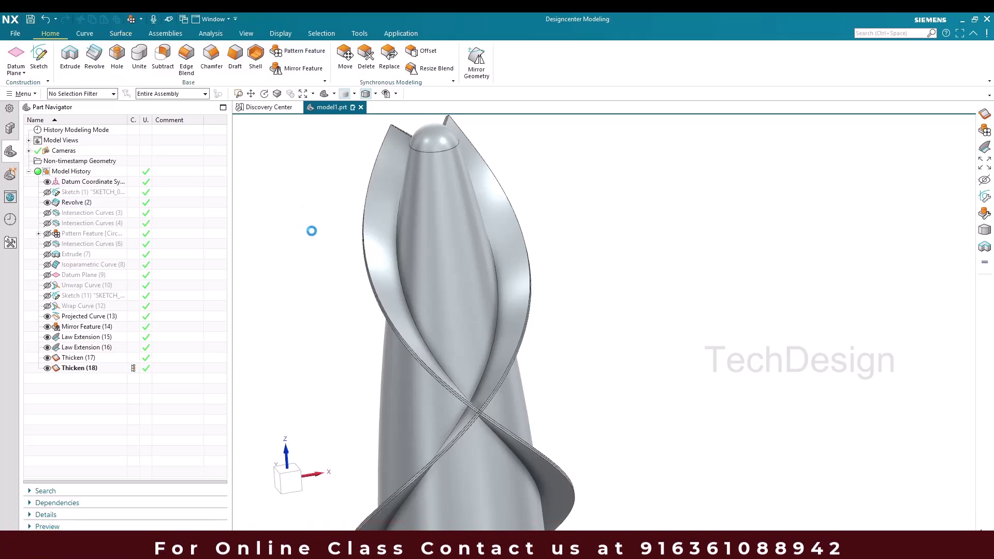
{"action": "left_click", "coordinate": [81, 359]}
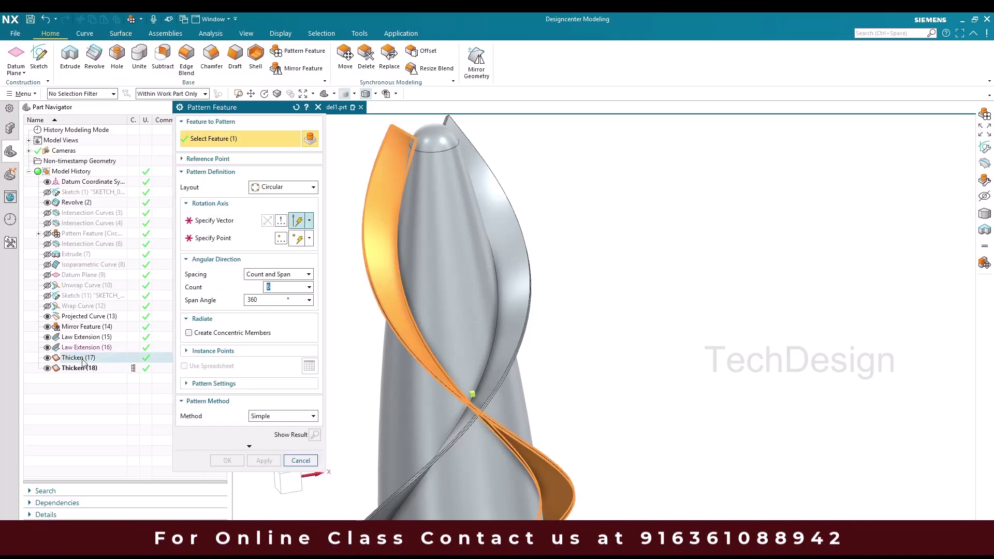
{"action": "left_click", "coordinate": [232, 222]}
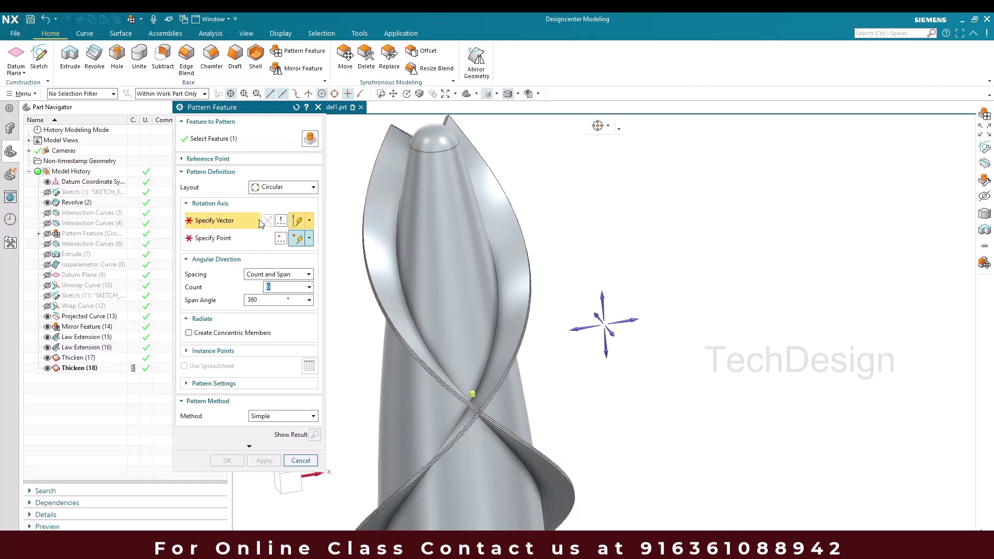
{"action": "left_click", "coordinate": [660, 223]}
{"action": "middle_click_drag", "start_coordinate": [660, 222], "coordinate": [540, 379], "text": "shift"}
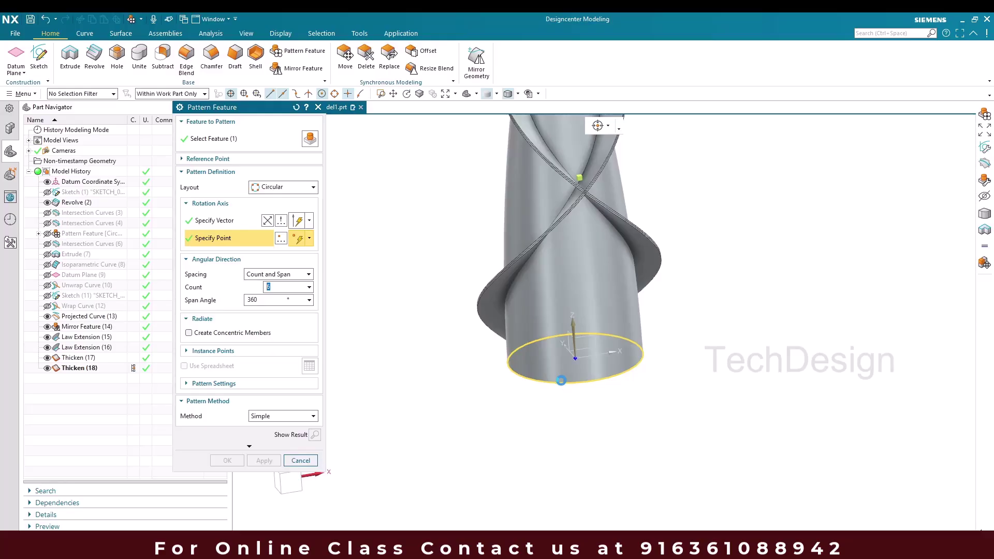
{"action": "left_click", "coordinate": [560, 380]}
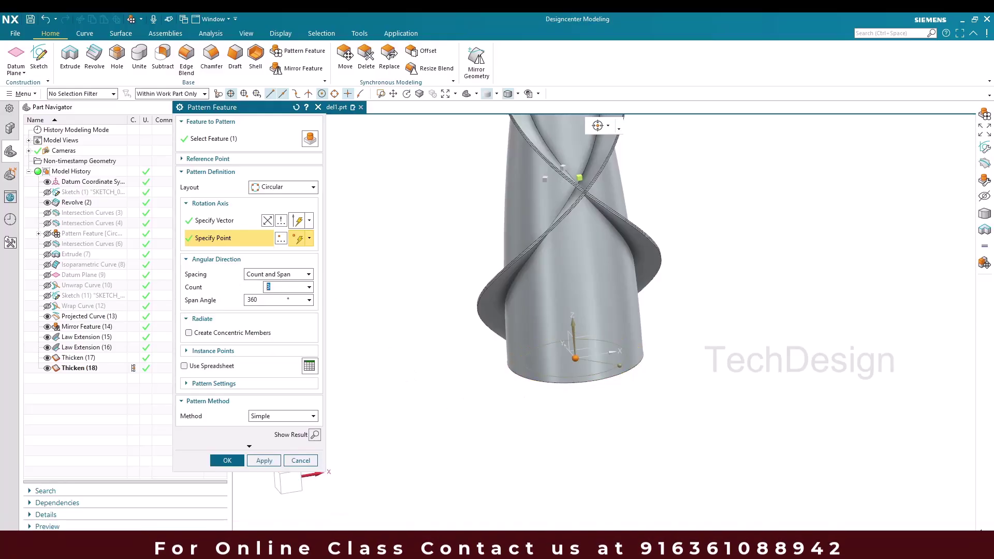
{"action": "left_click", "coordinate": [226, 461]}
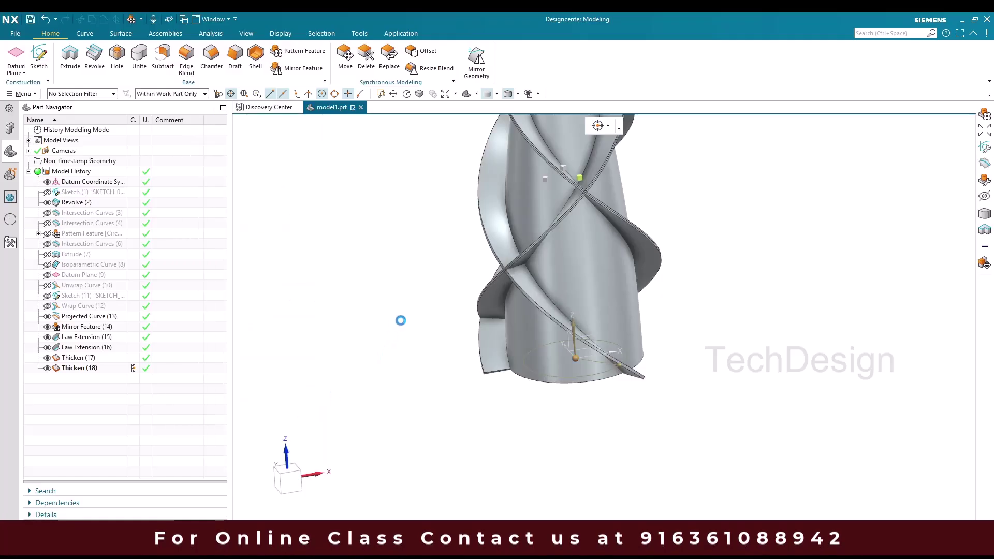
{"action": "scroll", "coordinate": [485, 352], "scroll_direction": "down", "scroll_amount": 3}
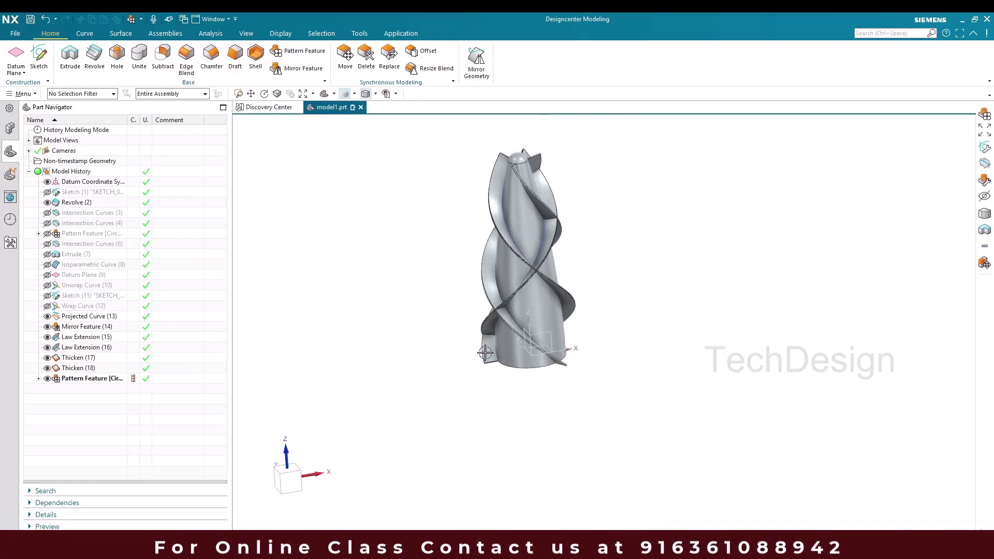
Pattern Thicken (18) circularly about the Z axis through the centre of the body's base edge, keeping the same count and 360° span
{"action": "left_click", "coordinate": [83, 371]}
{"action": "left_click", "coordinate": [83, 379]}
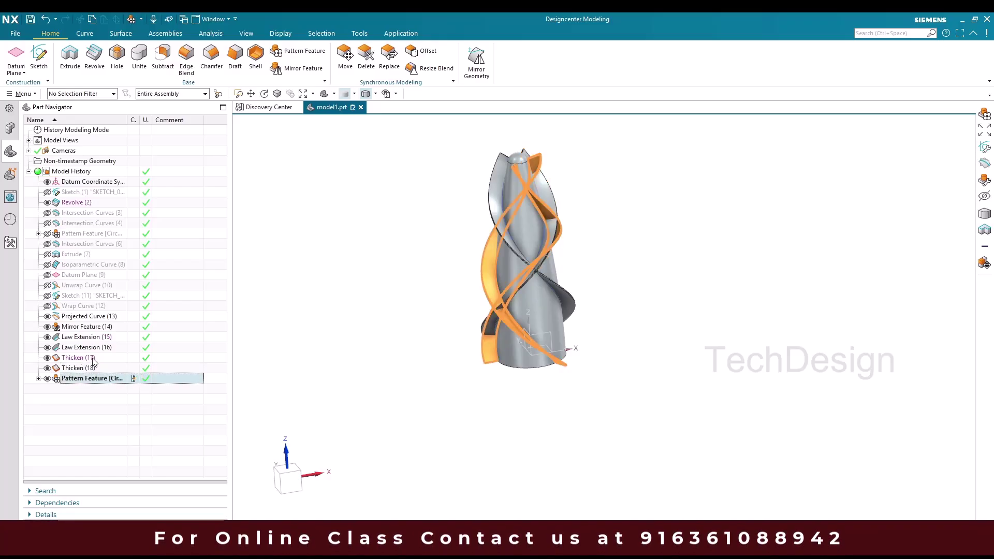
{"action": "left_click", "coordinate": [94, 369]}
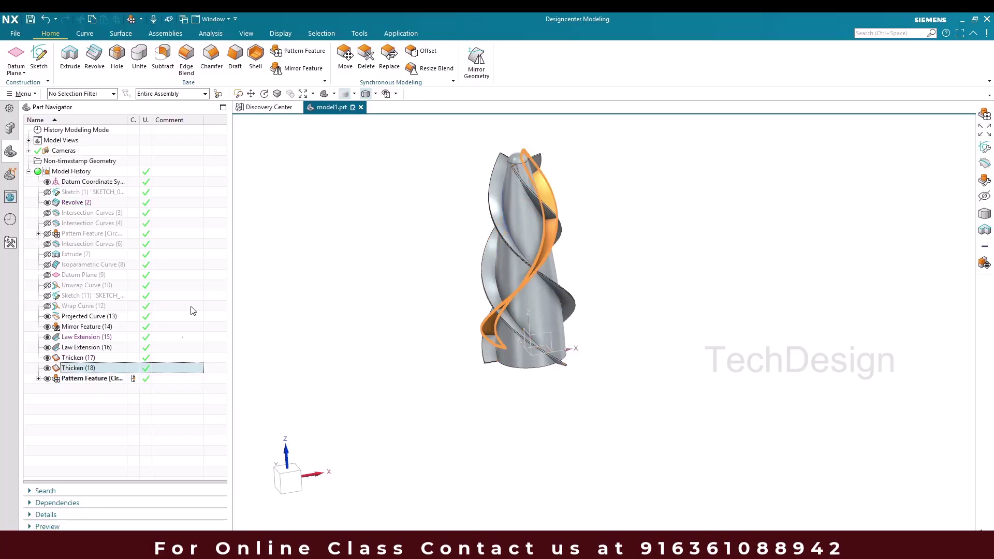
{"action": "left_click", "coordinate": [302, 51]}
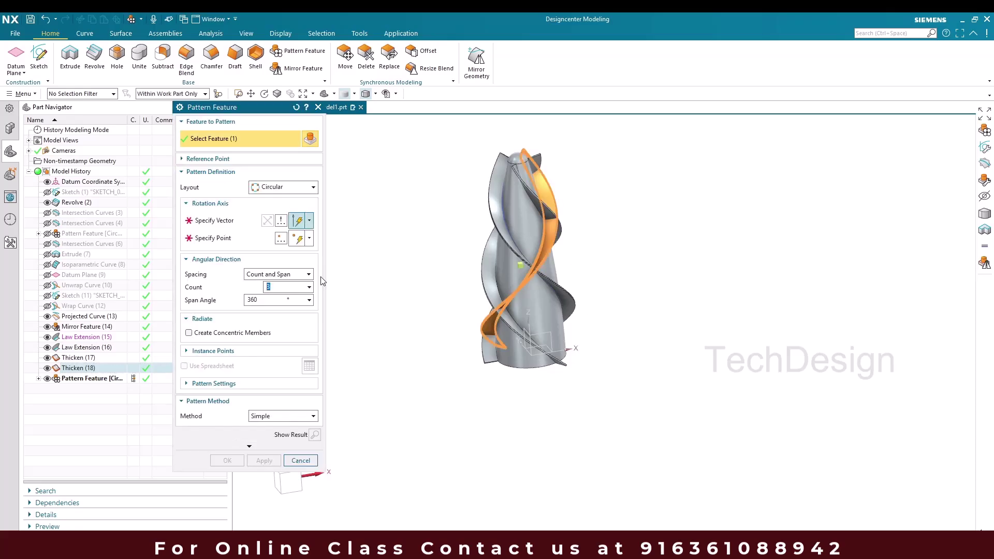
{"action": "scroll", "coordinate": [541, 376], "scroll_direction": "down", "scroll_amount": 3}
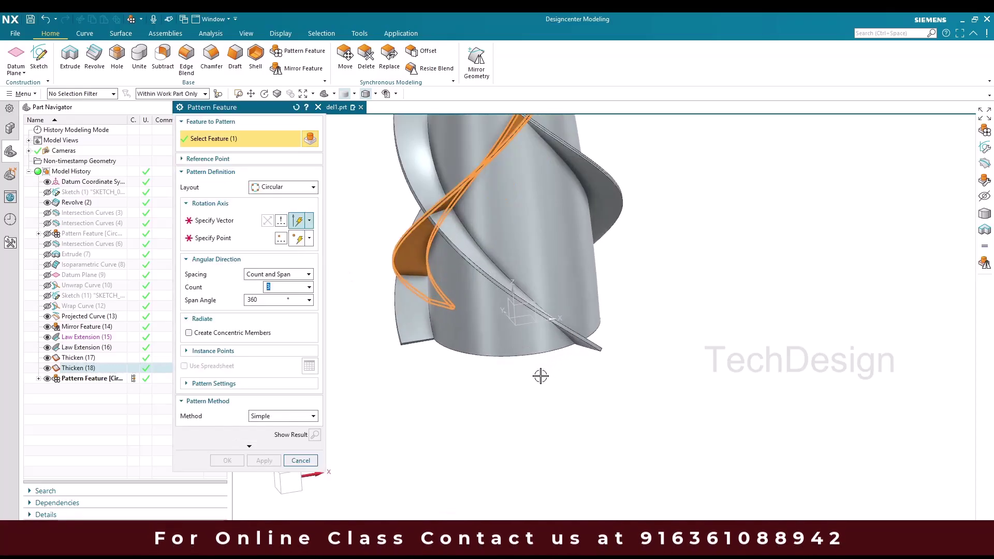
{"action": "middle_click", "coordinate": [243, 237]}
{"action": "left_click", "coordinate": [602, 296]}
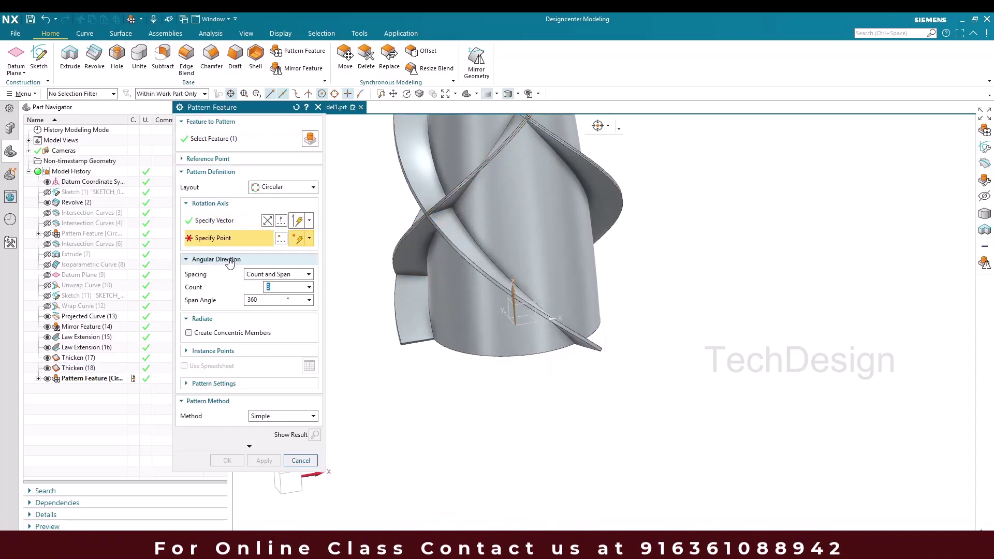
{"action": "left_click", "coordinate": [543, 351]}
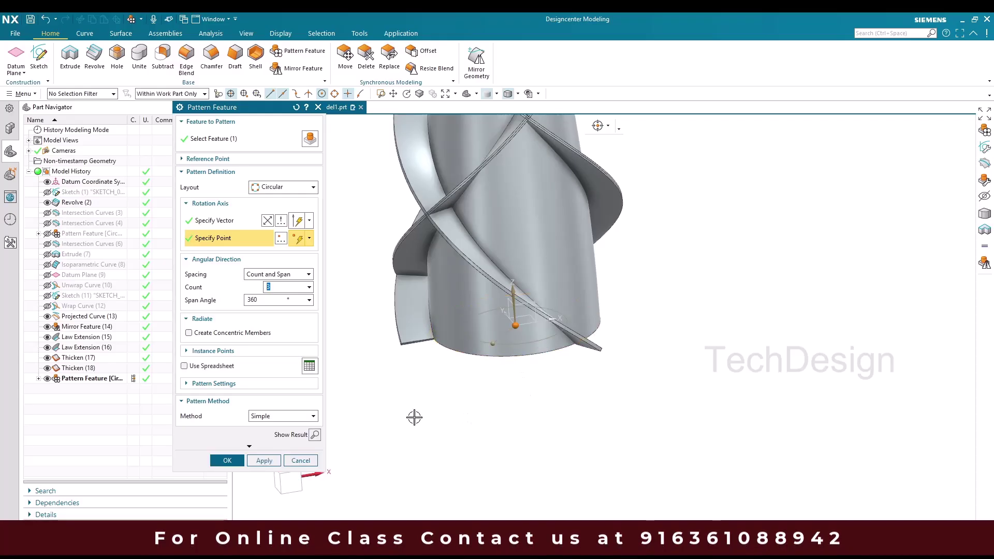
{"action": "middle_click", "coordinate": [502, 421]}
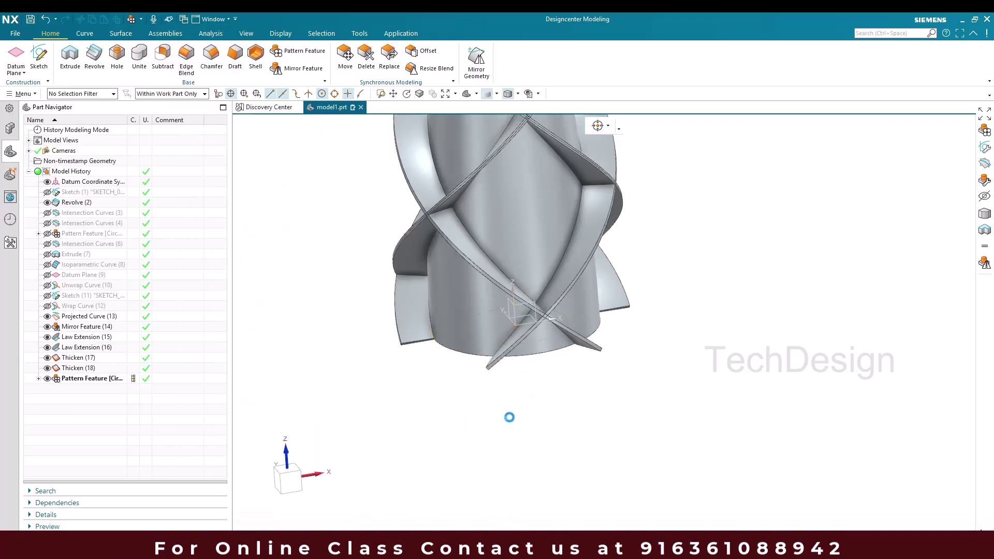
{"action": "scroll", "coordinate": [513, 309], "scroll_direction": "up", "scroll_amount": 3}
{"action": "middle_click_drag", "start_coordinate": [513, 309], "coordinate": [493, 324]}
{"action": "scroll", "coordinate": [565, 235], "scroll_direction": "down", "scroll_amount": 5}
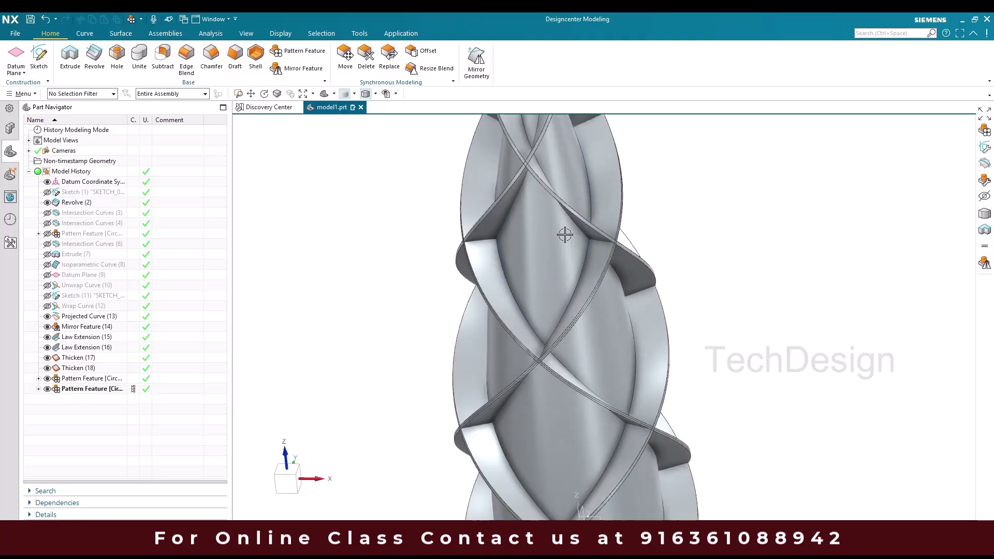
{"action": "scroll", "coordinate": [504, 290], "scroll_direction": "up", "scroll_amount": 3}
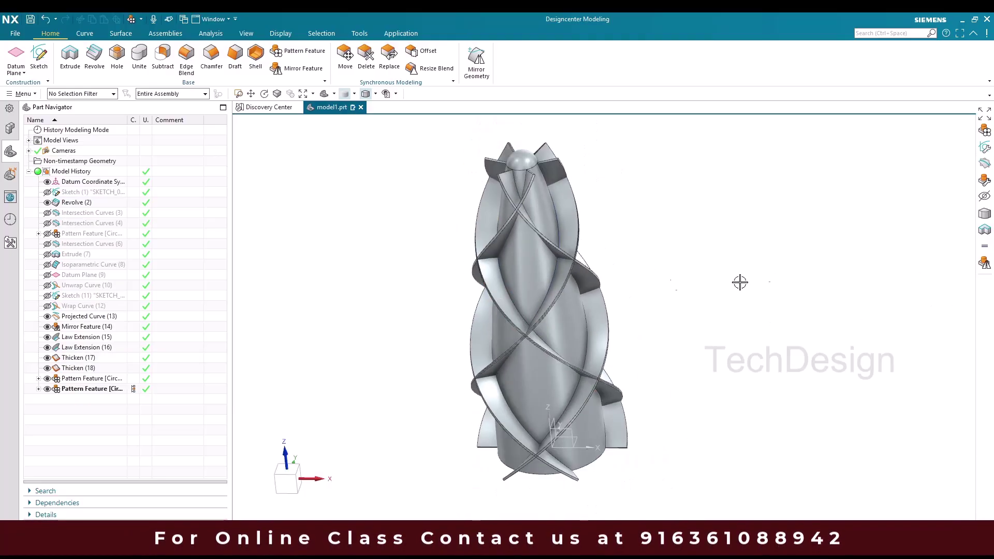
Show the body's profile sketch, Sketch (1), and start a new sketch on the vertical YZ plane
{"action": "key", "text": "ctrl+alt+f"}
{"action": "left_click", "coordinate": [48, 192]}
{"action": "left_click", "coordinate": [88, 192]}
{"action": "mouse_move", "coordinate": [322, 265]}
{"action": "middle_mouse_down"}
{"action": "mouse_move", "coordinate": [285, 249]}
{"action": "mouse_move", "coordinate": [231, 275]}
{"action": "middle_mouse_up"}
{"action": "mouse_move", "coordinate": [293, 323]}
{"action": "middle_mouse_down"}
{"action": "mouse_move", "coordinate": [302, 360]}
{"action": "mouse_move", "coordinate": [300, 347]}
{"action": "mouse_move", "coordinate": [321, 328]}
{"action": "mouse_move", "coordinate": [306, 334]}
{"action": "middle_mouse_up"}
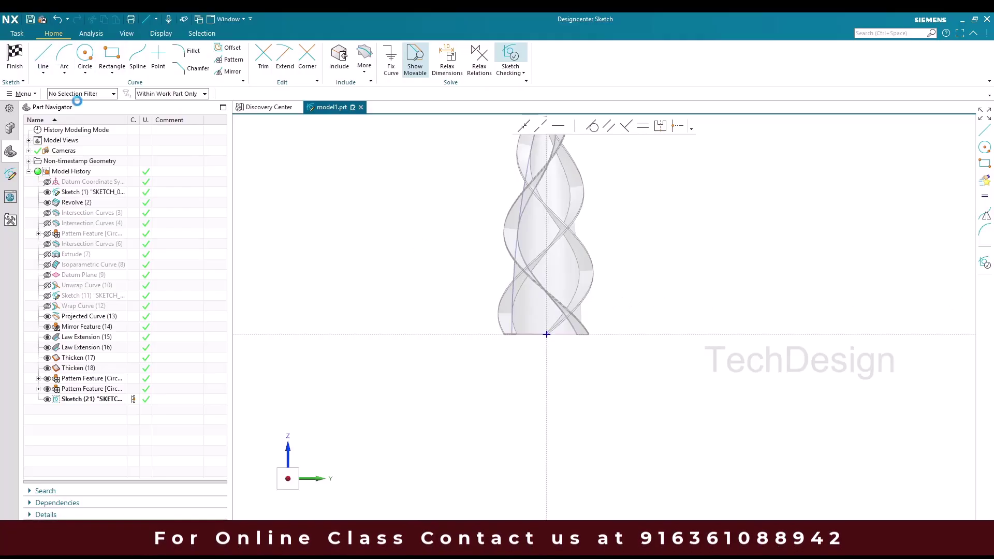
Draw a line from the body's base line slanting upward and outward past the lower blade's outer edge
{"action": "scroll", "coordinate": [526, 304], "scroll_direction": "up", "scroll_amount": 5}
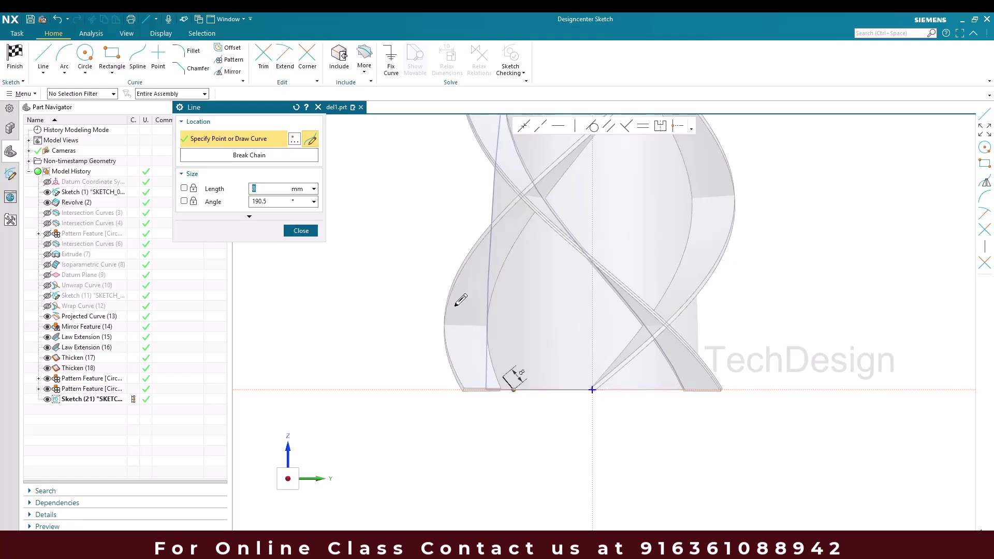
{"action": "left_click", "coordinate": [420, 299]}
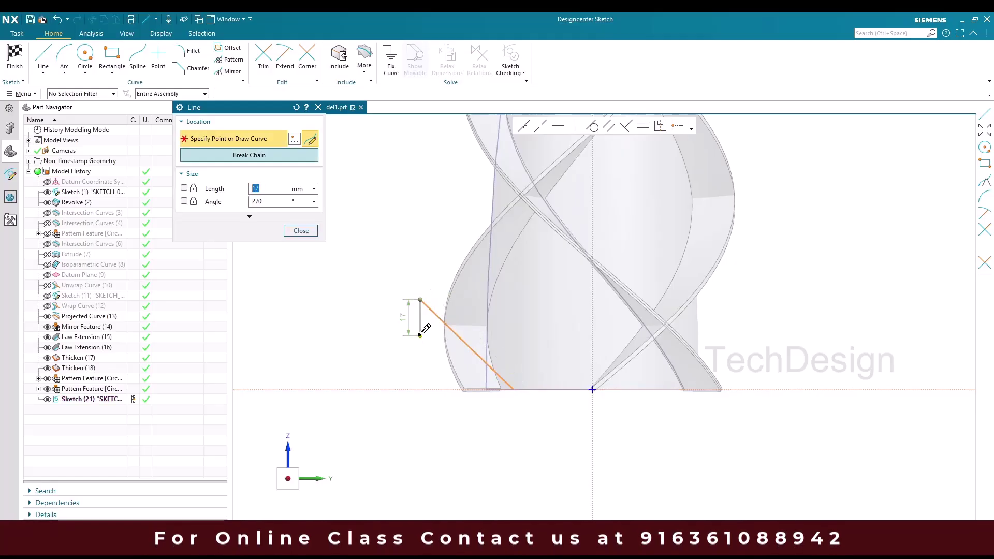
{"action": "scroll", "coordinate": [417, 326], "scroll_direction": "down", "scroll_amount": 3}
{"action": "left_click", "coordinate": [301, 230]}
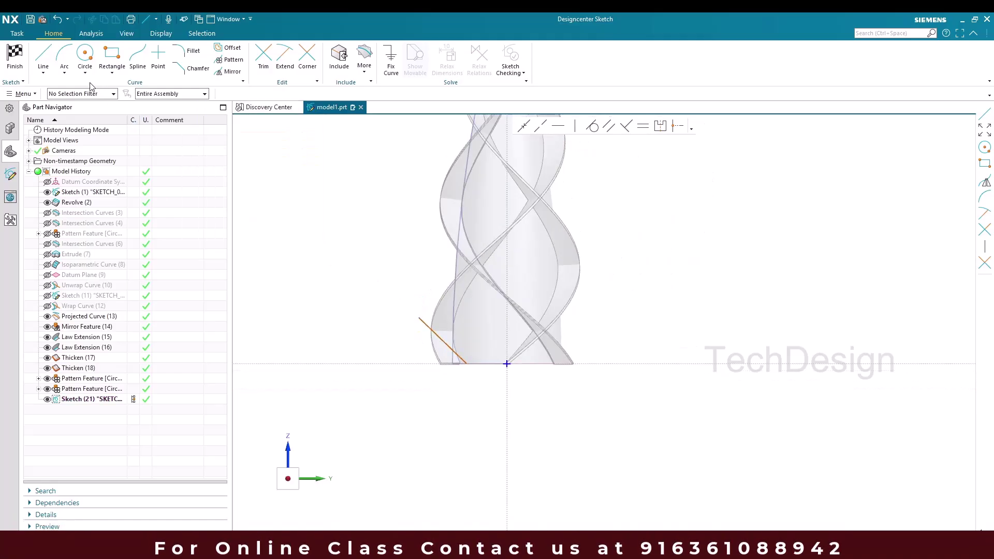
Draw an outward-bulging arc from a point over the upper blade down to the slanted base line's outer end
{"action": "left_click", "coordinate": [64, 64]}
{"action": "scroll", "coordinate": [371, 323], "scroll_direction": "down", "scroll_amount": 2}
{"action": "scroll", "coordinate": [378, 207], "scroll_direction": "up", "scroll_amount": 6}
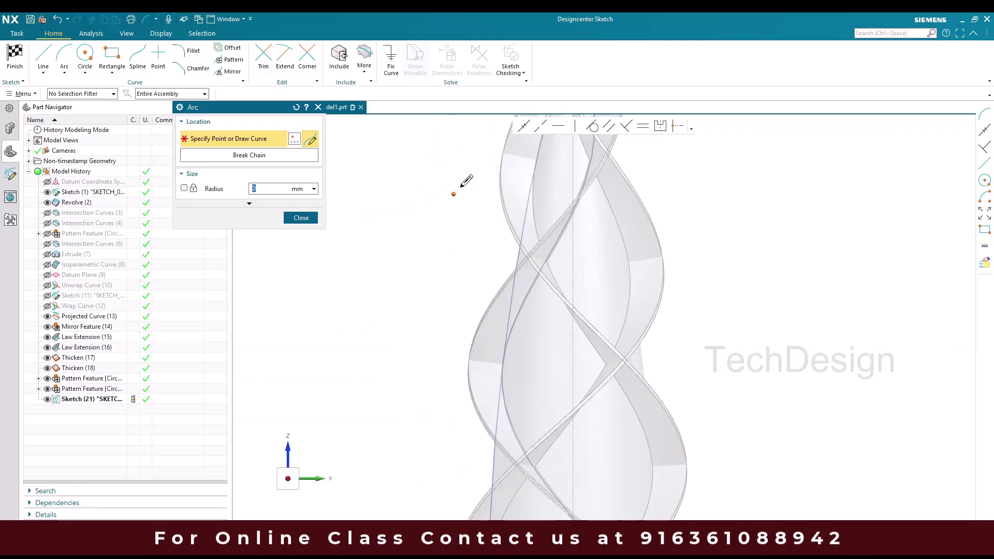
{"action": "scroll", "coordinate": [484, 200], "scroll_direction": "down", "scroll_amount": 2}
{"action": "scroll", "coordinate": [508, 199], "scroll_direction": "up", "scroll_amount": 2}
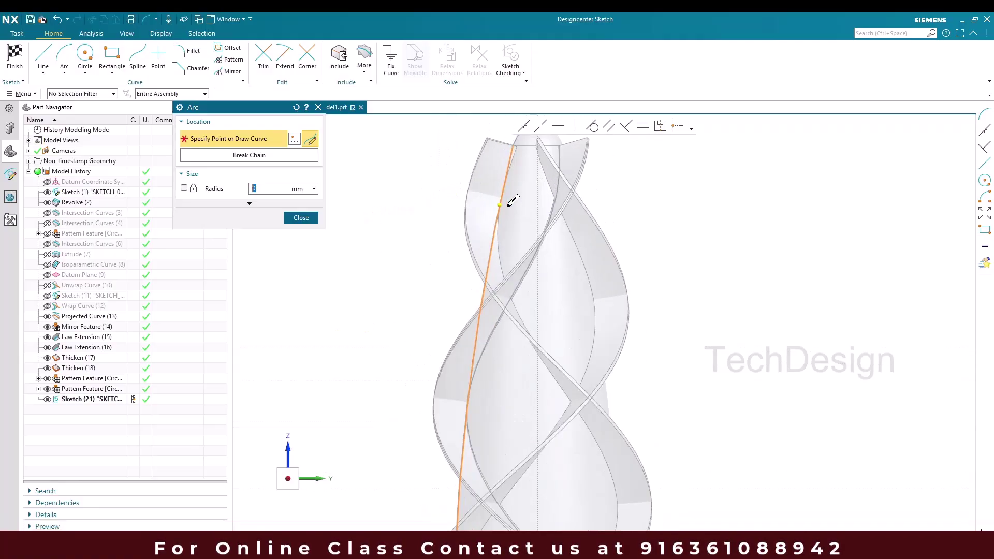
{"action": "left_click", "coordinate": [483, 205]}
{"action": "scroll", "coordinate": [485, 202], "scroll_direction": "down", "scroll_amount": 2}
{"action": "scroll", "coordinate": [466, 311], "scroll_direction": "up", "scroll_amount": 2}
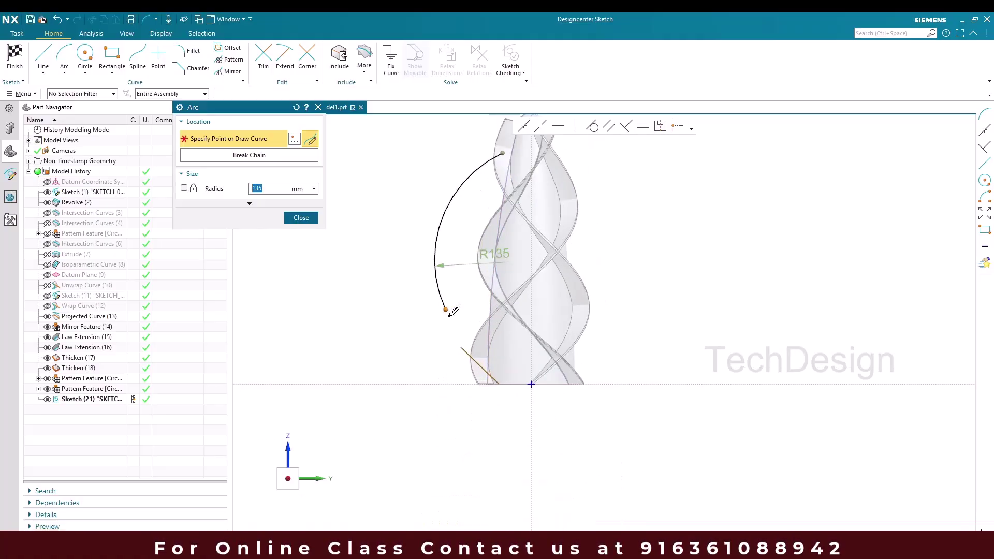
{"action": "left_click", "coordinate": [461, 347]}
{"action": "left_click", "coordinate": [464, 249]}
{"action": "key", "text": "Escape"}
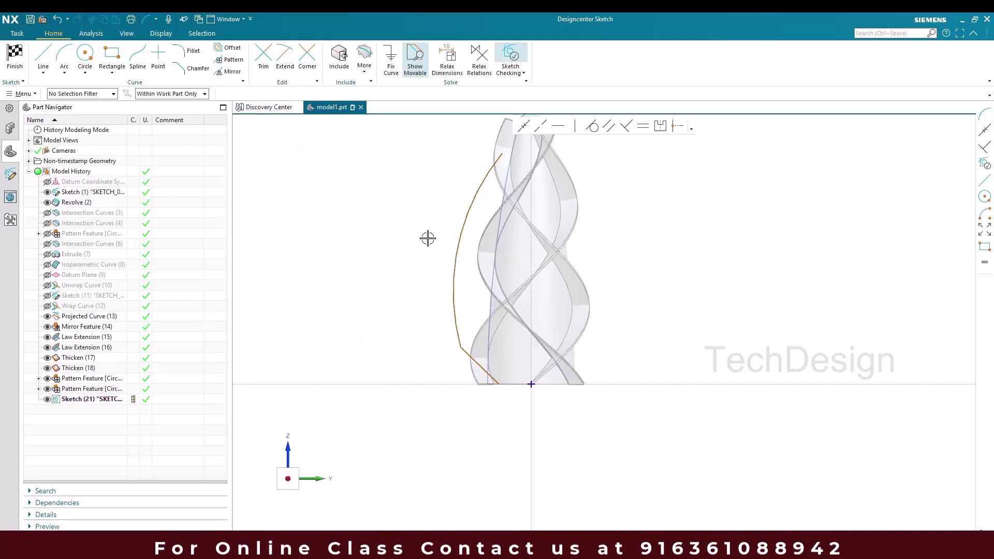
Draw a line from the arc's upper end to the corner where the tapered body meets its dome
{"action": "scroll", "coordinate": [428, 238], "scroll_direction": "down", "scroll_amount": 3}
{"action": "scroll", "coordinate": [472, 162], "scroll_direction": "up", "scroll_amount": 5}
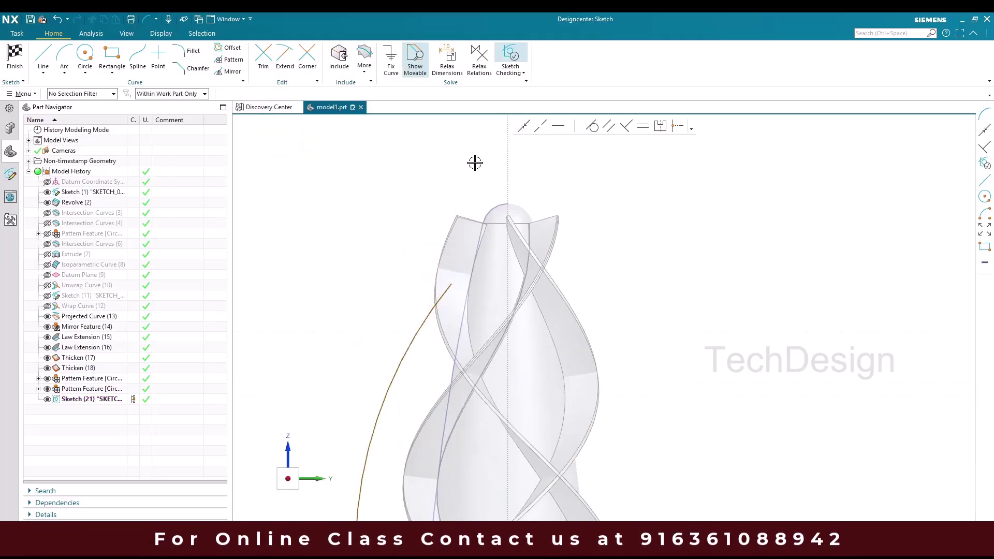
{"action": "left_click", "coordinate": [41, 61]}
{"action": "scroll", "coordinate": [406, 216], "scroll_direction": "up", "scroll_amount": 4}
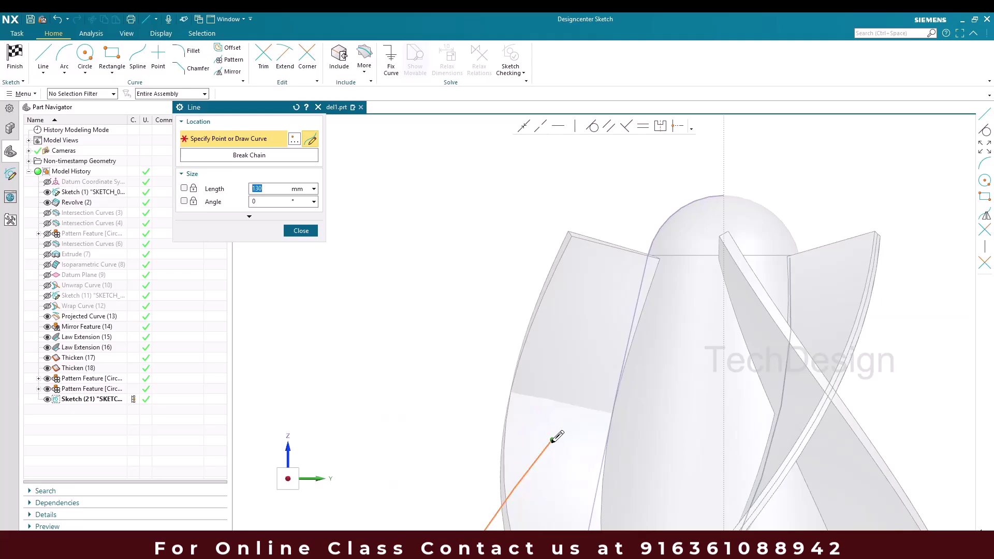
{"action": "left_click", "coordinate": [552, 439]}
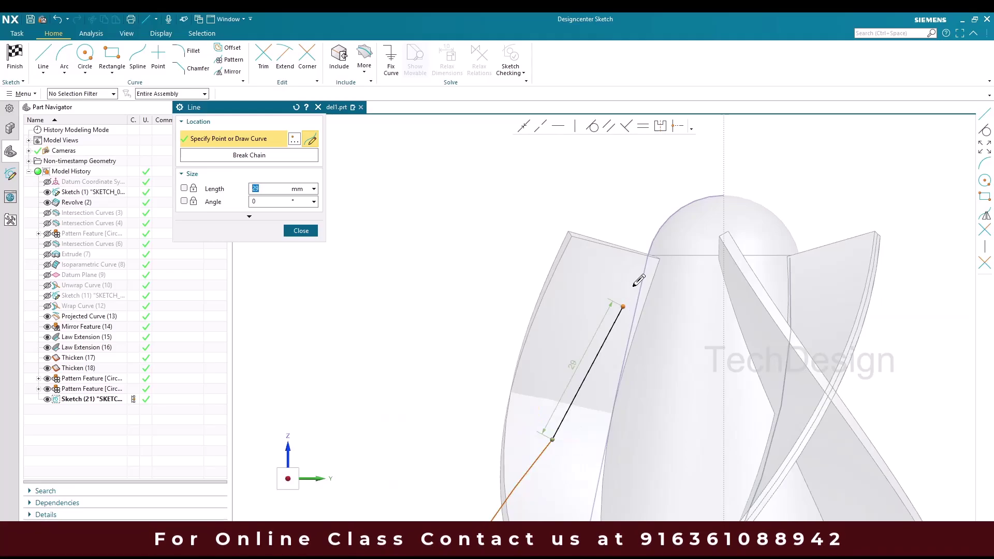
{"action": "left_click", "coordinate": [649, 254]}
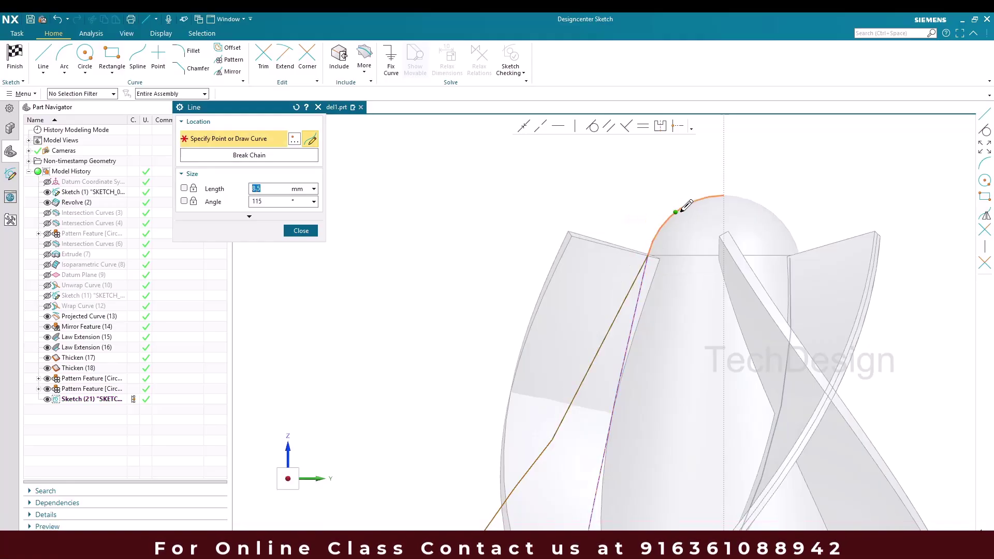
{"action": "key", "text": "Escape"}
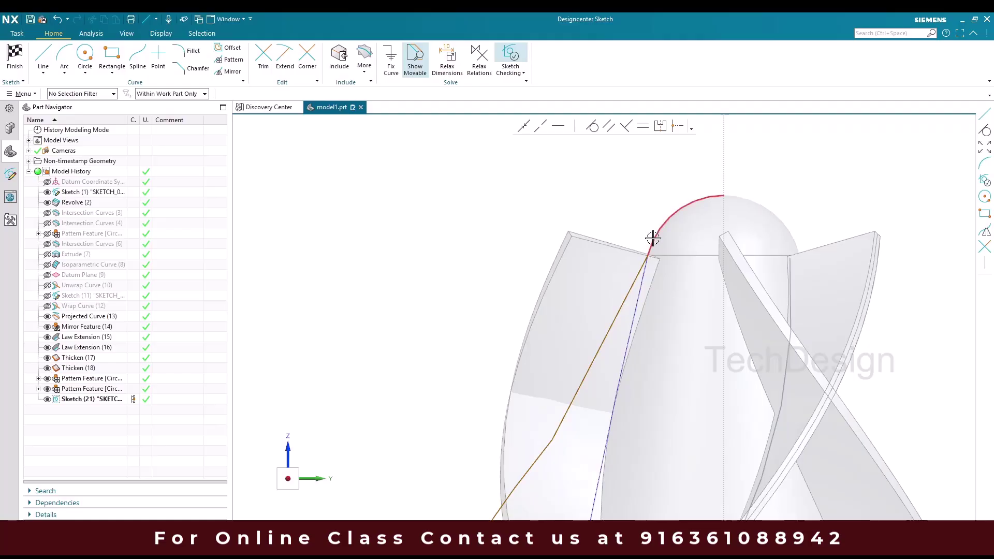
Make the new upper line tangent to the dome arc of the body's profile
{"action": "left_click", "coordinate": [653, 238]}
{"action": "left_click", "coordinate": [638, 272]}
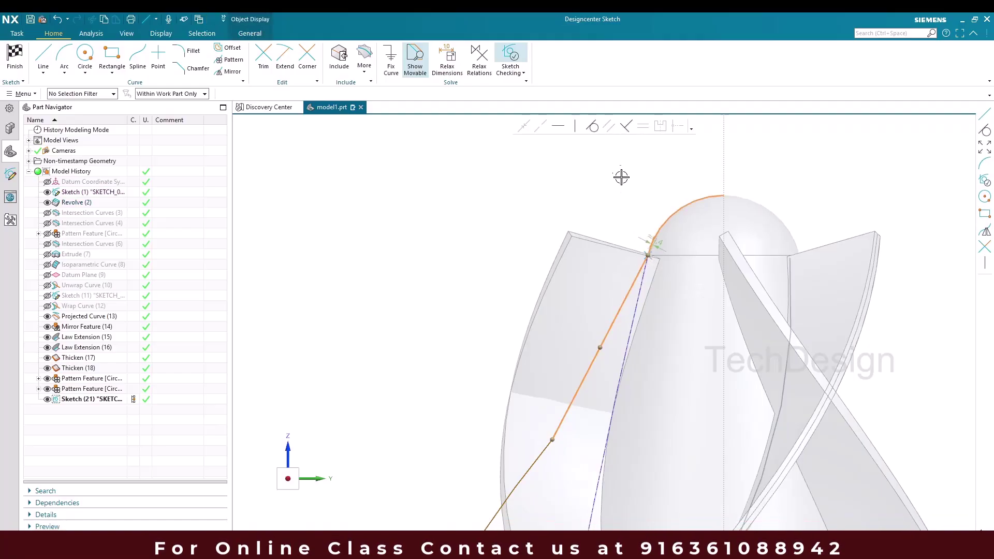
{"action": "left_click", "coordinate": [593, 127]}
{"action": "scroll", "coordinate": [581, 202], "scroll_direction": "up", "scroll_amount": 2}
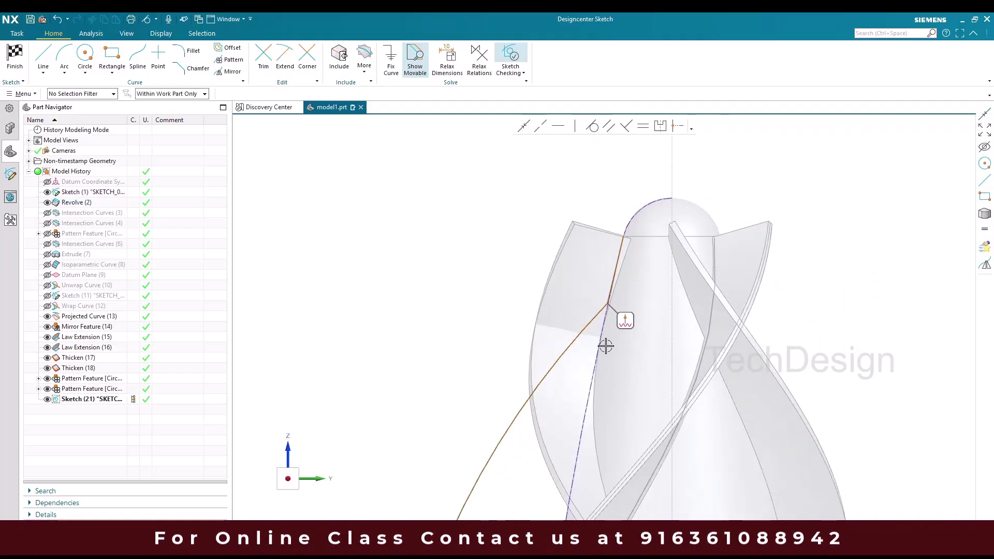
{"action": "scroll", "coordinate": [603, 335], "scroll_direction": "down", "scroll_amount": 2}
{"action": "scroll", "coordinate": [604, 257], "scroll_direction": "up", "scroll_amount": 3}
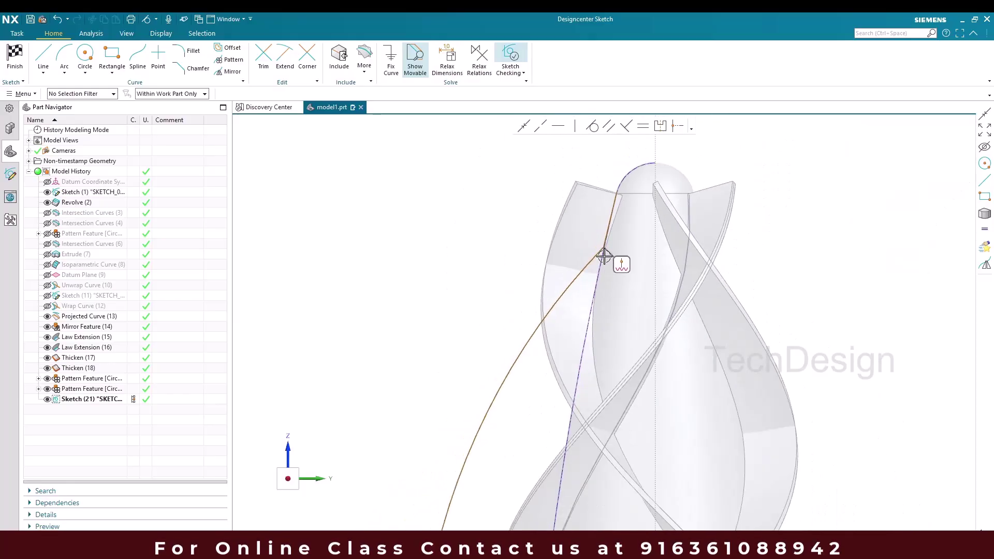
{"action": "scroll", "coordinate": [604, 257], "scroll_direction": "up", "scroll_amount": 3}
{"action": "scroll", "coordinate": [512, 311], "scroll_direction": "up", "scroll_amount": 3}
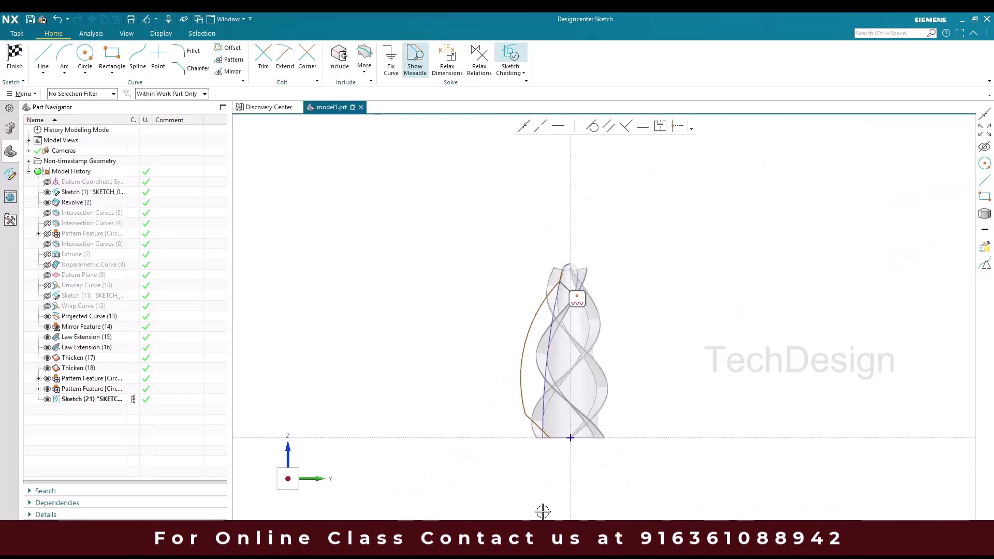
Dimension the horizontal distance from the slanted line's outer end to the vertical axis as 67 mm
{"action": "scroll", "coordinate": [518, 306], "scroll_direction": "down", "scroll_amount": 3}
{"action": "scroll", "coordinate": [502, 269], "scroll_direction": "down", "scroll_amount": 3}
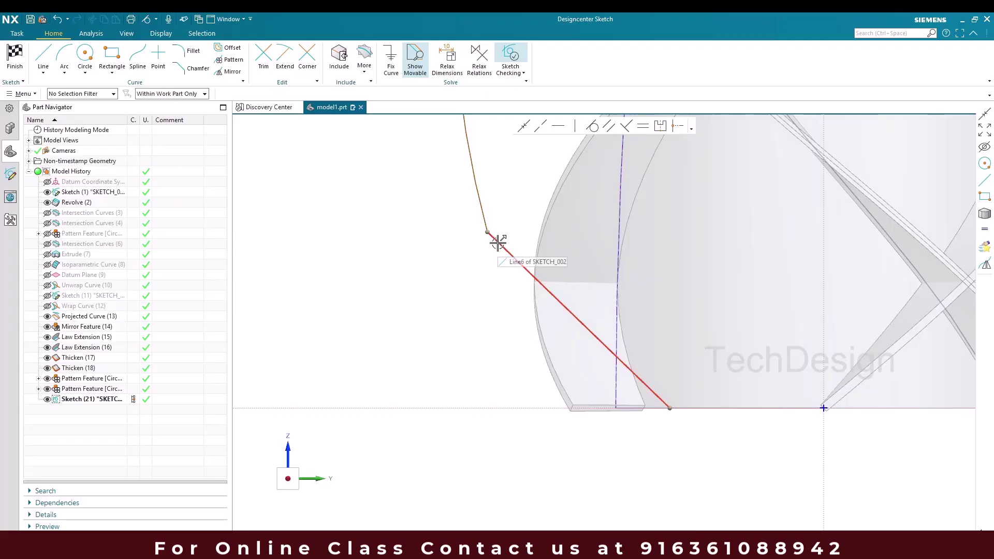
{"action": "scroll", "coordinate": [446, 264], "scroll_direction": "up", "scroll_amount": 3}
{"action": "left_click", "coordinate": [601, 288]}
{"action": "key", "text": "d"}
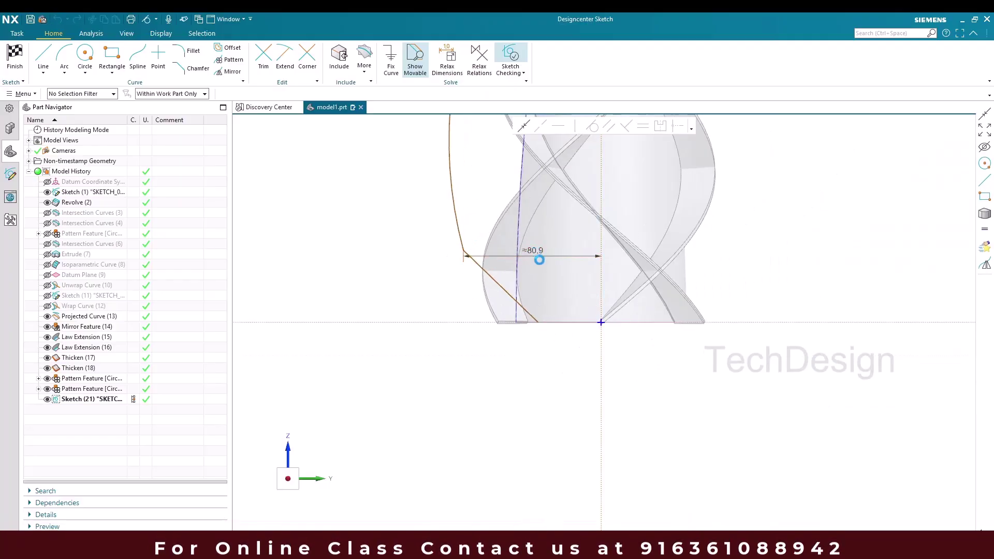
{"action": "left_click", "coordinate": [539, 260]}
{"action": "key", "text": "Return"}
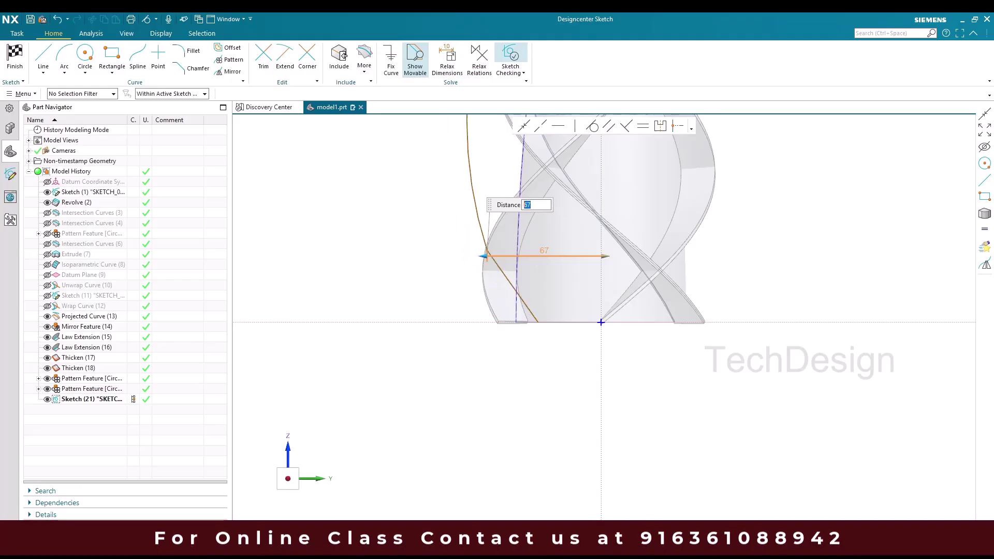
Dimension the height of the slanted line's outer end above the base line as 30 mm
{"action": "left_click", "coordinate": [488, 252]}
{"action": "left_click", "coordinate": [577, 322]}
{"action": "left_click", "coordinate": [494, 293]}
{"action": "type", "text": "3"}
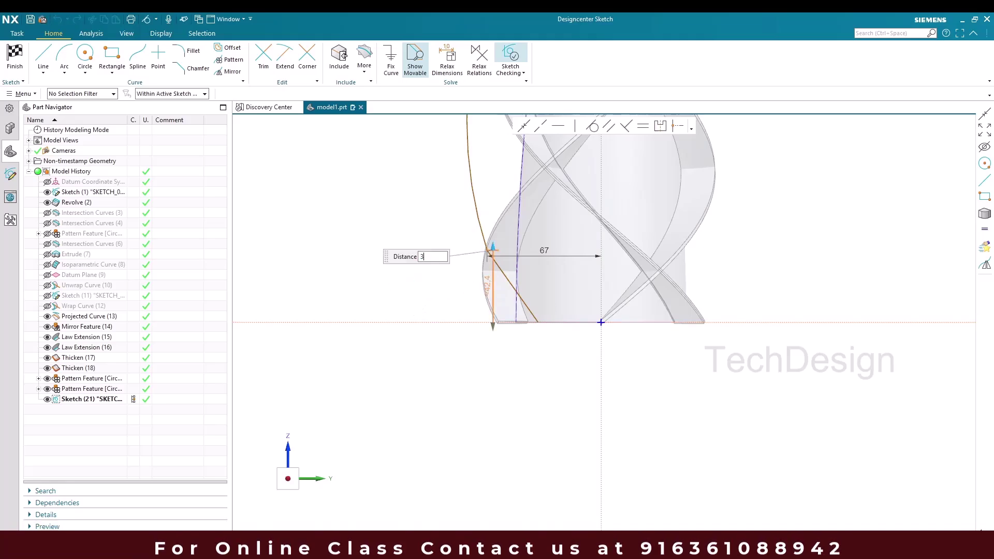
{"action": "type", "text": "0"}
{"action": "key", "text": "Return"}
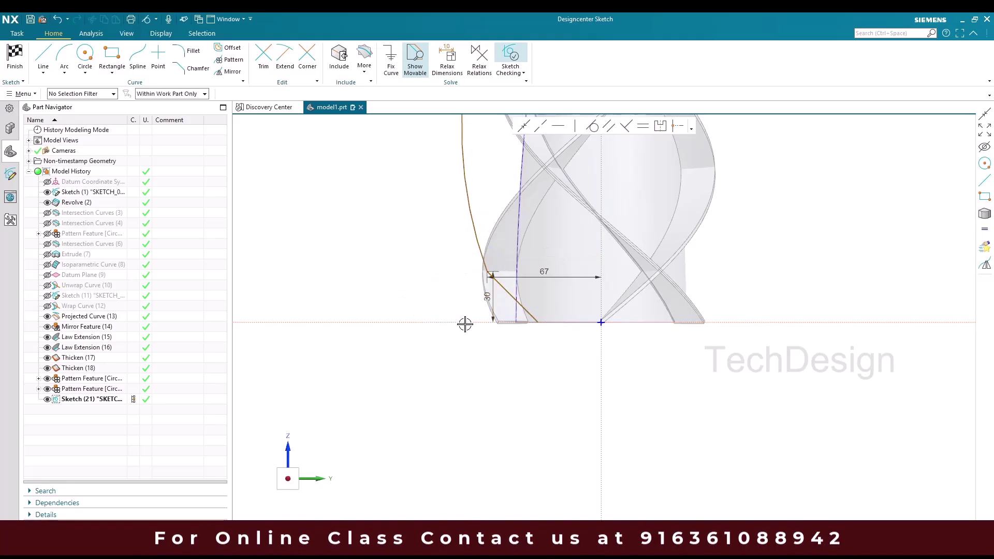
Dimension the horizontal distance from the slanted line's base end to the vertical axis as 50 mm
{"action": "scroll", "coordinate": [544, 333], "scroll_direction": "up", "scroll_amount": 2}
{"action": "left_click", "coordinate": [532, 313]}
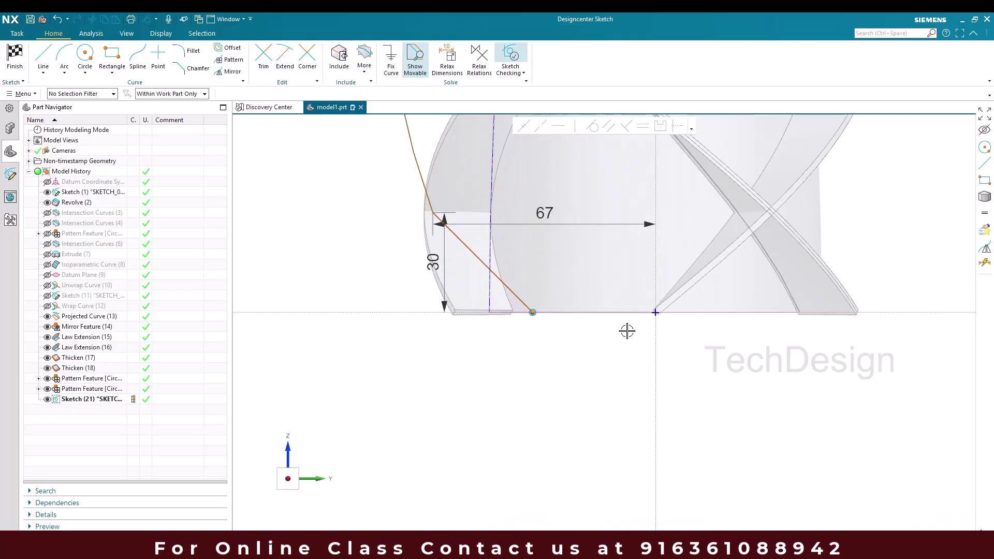
{"action": "left_click", "coordinate": [657, 295]}
{"action": "left_click", "coordinate": [598, 320]}
{"action": "type", "text": "50"}
{"action": "key", "text": "Return"}
Dimension the radius of the long outer arc as 2135 mm
{"action": "scroll", "coordinate": [627, 288], "scroll_direction": "down", "scroll_amount": 3}
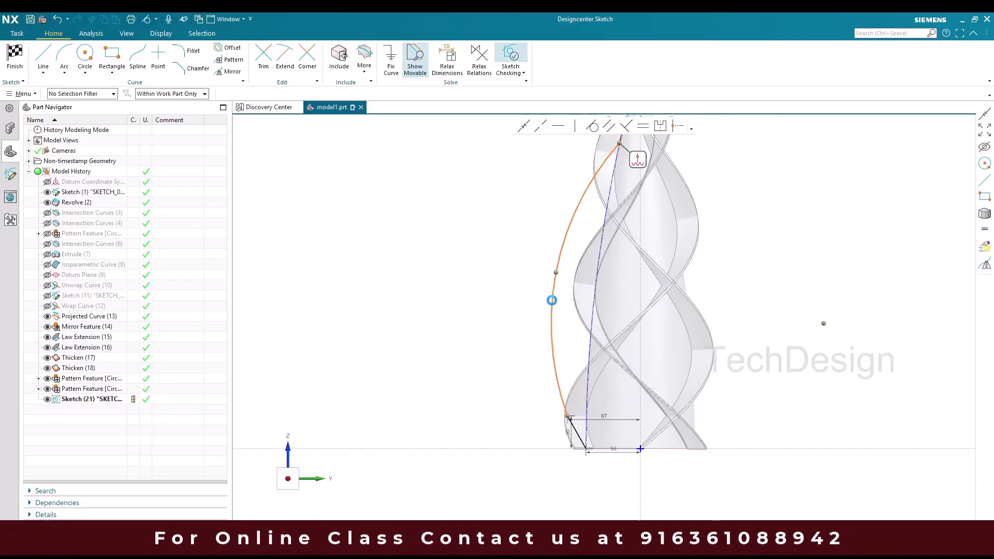
{"action": "left_click", "coordinate": [551, 301]}
{"action": "left_click", "coordinate": [785, 286]}
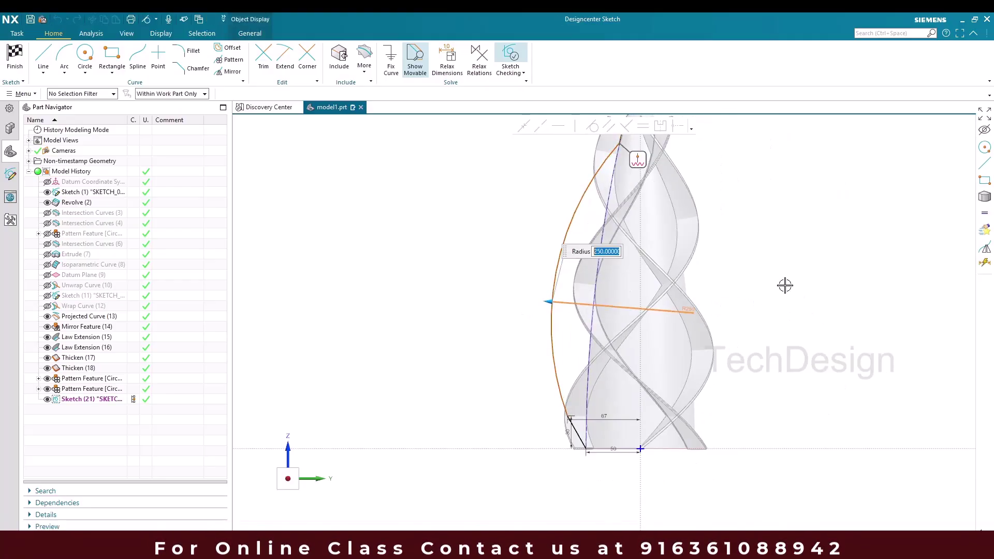
{"action": "type", "text": "2135"}
{"action": "key", "text": "Return"}
{"action": "scroll", "coordinate": [584, 277], "scroll_direction": "down", "scroll_amount": 2}
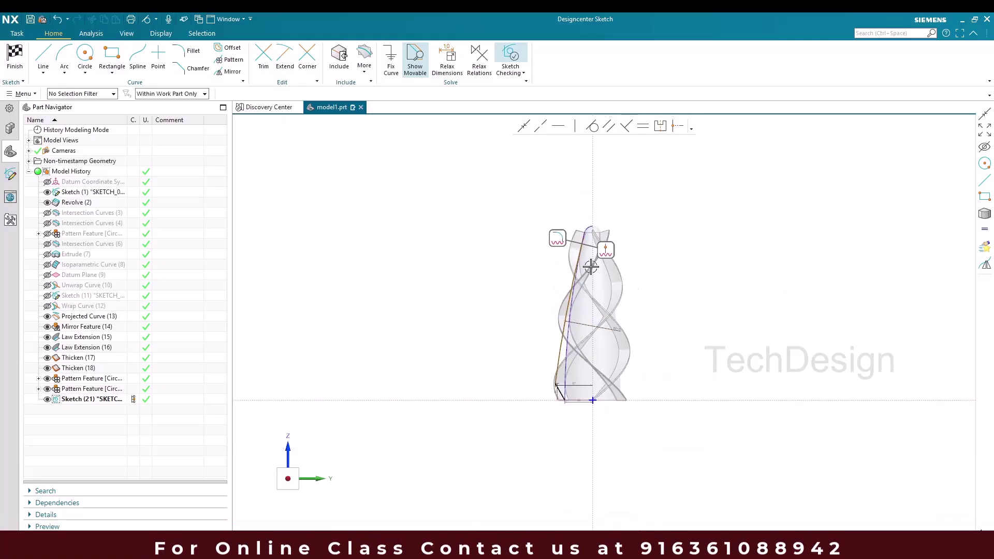
Make the long outer arc tangent to the upper arc of the profile where they meet, and finish the sketch
{"action": "scroll", "coordinate": [533, 279], "scroll_direction": "up", "scroll_amount": 10}
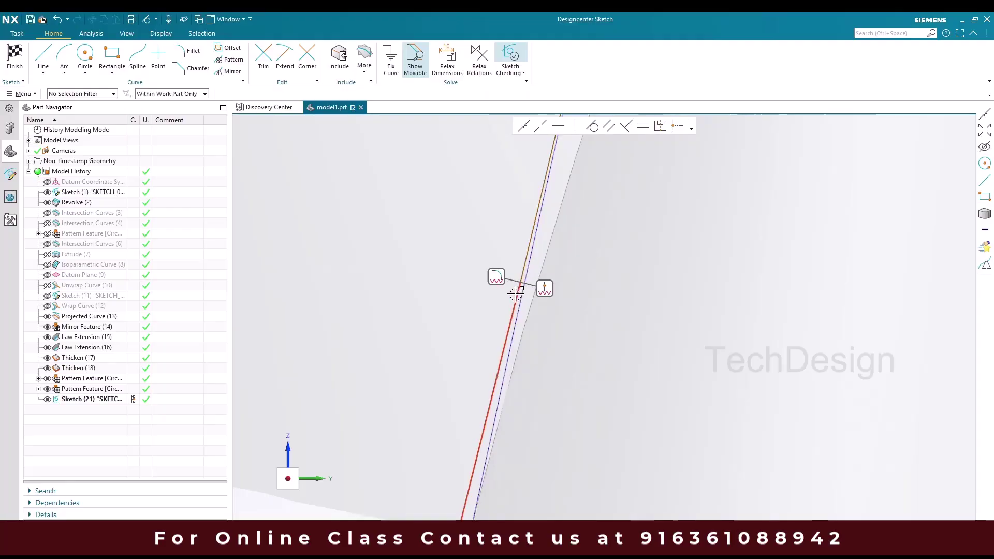
{"action": "left_click", "coordinate": [515, 290]}
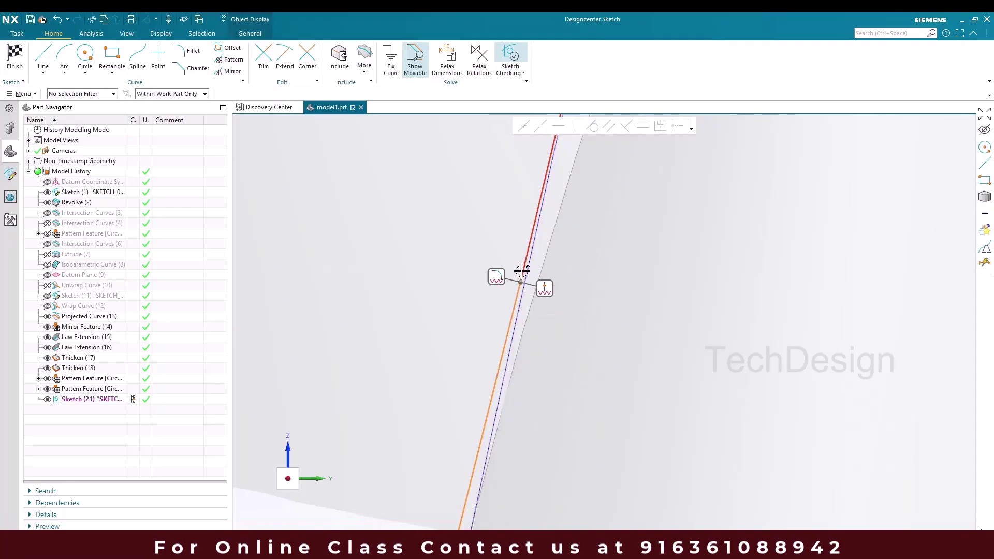
{"action": "left_click", "coordinate": [591, 128]}
{"action": "left_click", "coordinate": [400, 308]}
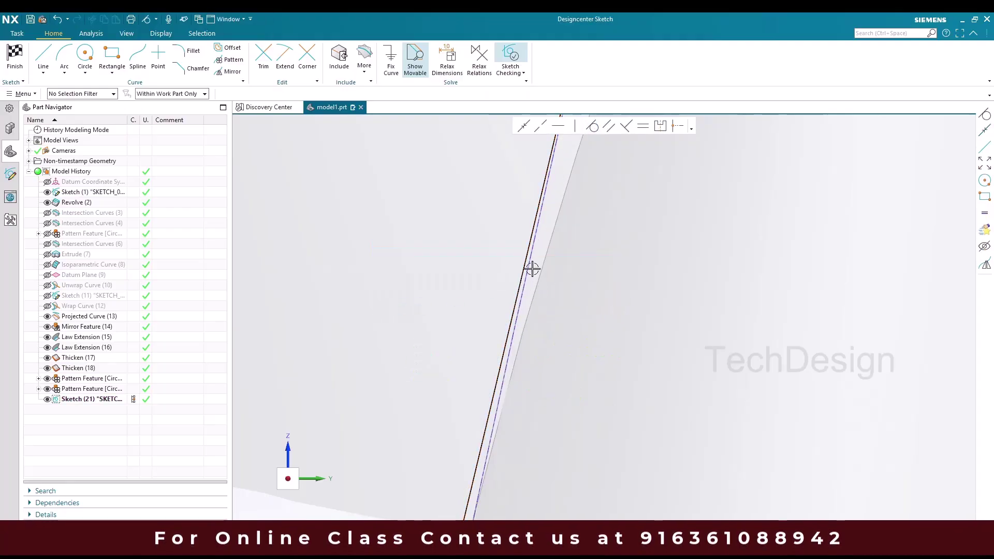
{"action": "scroll", "coordinate": [523, 262], "scroll_direction": "down", "scroll_amount": 8}
{"action": "scroll", "coordinate": [510, 254], "scroll_direction": "up", "scroll_amount": 5}
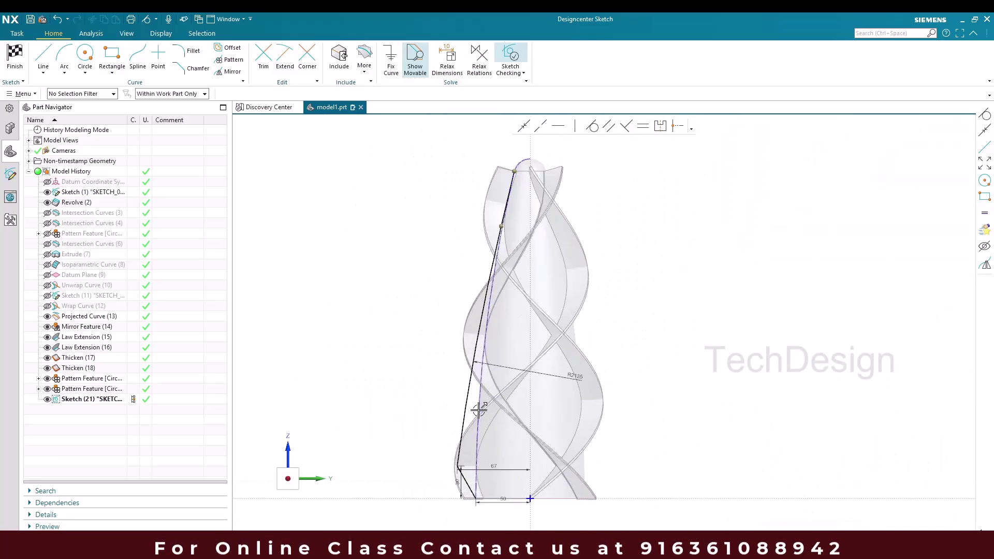
{"action": "scroll", "coordinate": [466, 393], "scroll_direction": "down", "scroll_amount": 3}
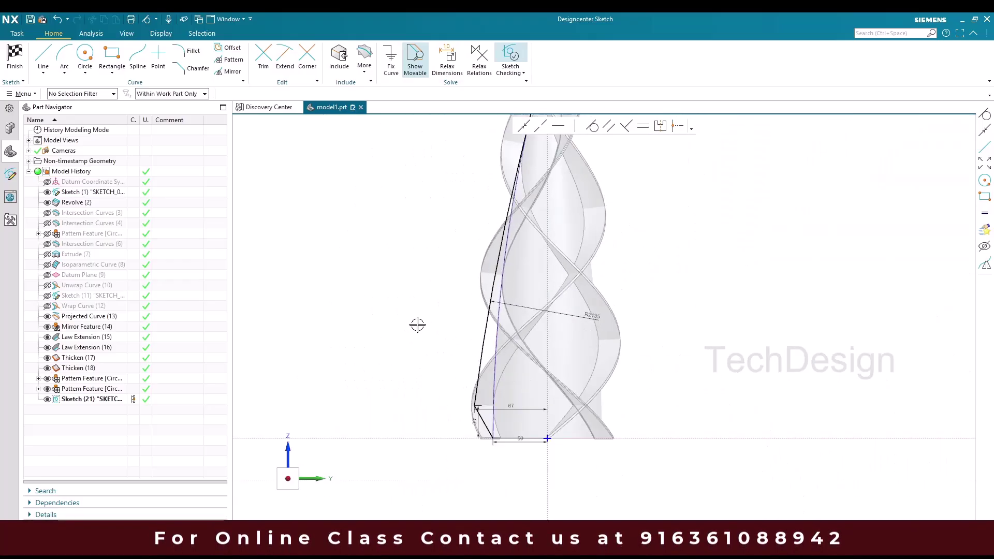
{"action": "left_click", "coordinate": [20, 70]}
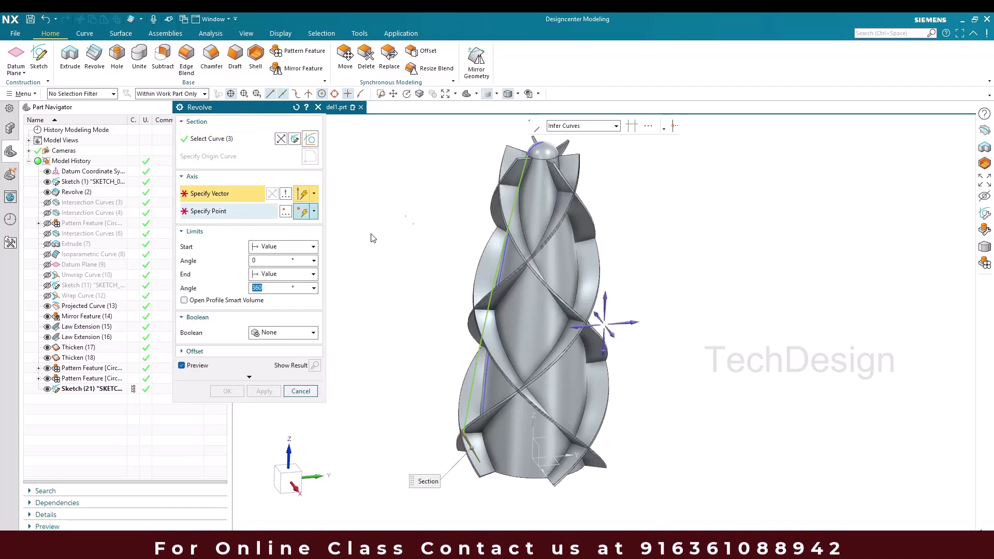
Set the three-curve outer profile to revolve 360° about the vertical Z axis through the base centre
{"action": "scroll", "coordinate": [512, 171], "scroll_direction": "down", "scroll_amount": 2}
{"action": "left_click", "coordinate": [531, 332]}
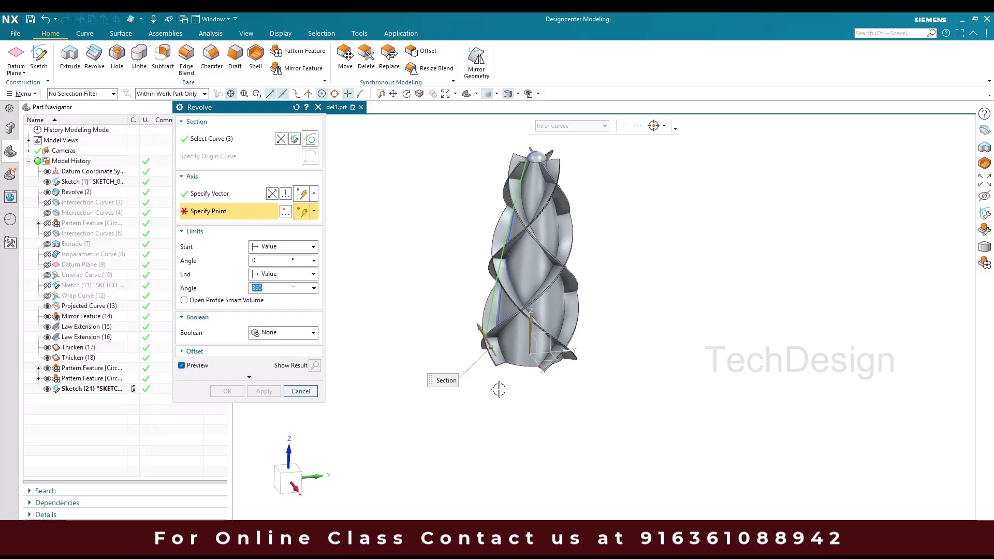
{"action": "scroll", "coordinate": [564, 310], "scroll_direction": "up", "scroll_amount": 3}
{"action": "left_click", "coordinate": [570, 295]}
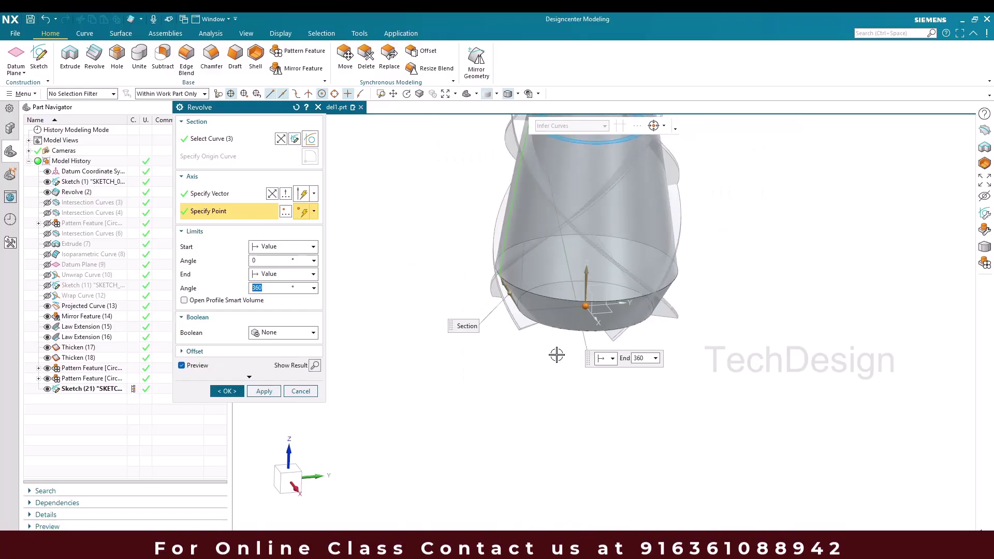
{"action": "scroll", "coordinate": [557, 355], "scroll_direction": "down", "scroll_amount": 2}
Set the revolve's body type to Sheet with its preview off, and create the outer surface without a Boolean
{"action": "left_click", "coordinate": [264, 352]}
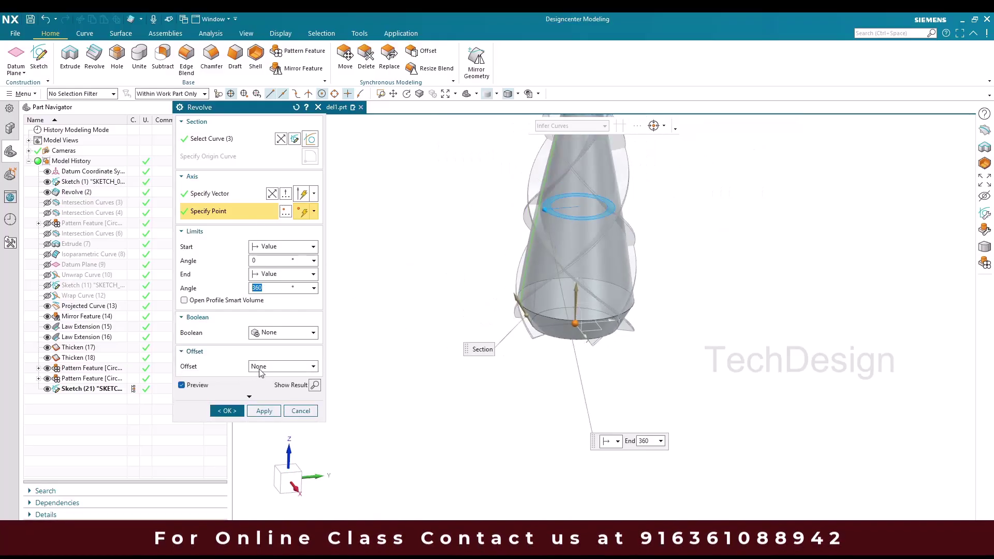
{"action": "left_click", "coordinate": [182, 385]}
{"action": "left_click", "coordinate": [249, 397]}
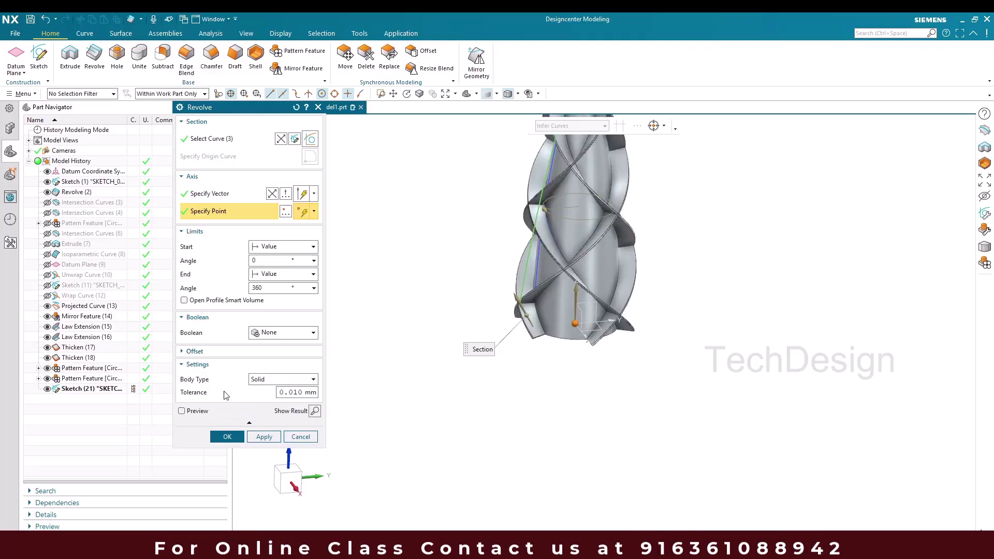
{"action": "left_click", "coordinate": [264, 379]}
{"action": "left_click", "coordinate": [266, 402]}
{"action": "left_click", "coordinate": [228, 437]}
{"action": "scroll", "coordinate": [624, 295], "scroll_direction": "up", "scroll_amount": 3}
{"action": "scroll", "coordinate": [442, 298], "scroll_direction": "down", "scroll_amount": 3}
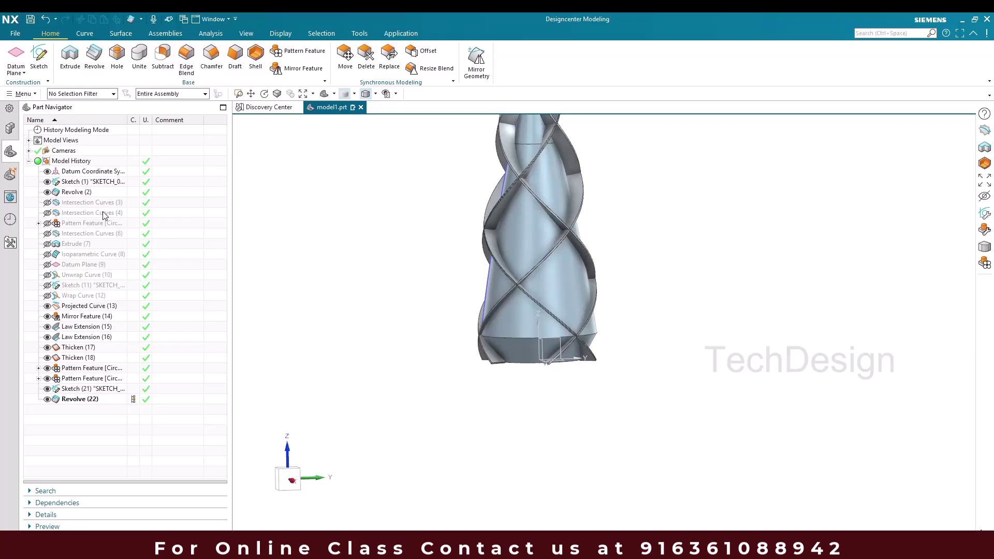
Shell the tapered core body to a 5 mm wall, removing its flat bottom face
{"action": "left_click", "coordinate": [91, 192]}
{"action": "middle_click_drag", "start_coordinate": [397, 298], "coordinate": [518, 300]}
{"action": "scroll", "coordinate": [512, 257], "scroll_direction": "up", "scroll_amount": 2}
{"action": "scroll", "coordinate": [512, 245], "scroll_direction": "down", "scroll_amount": 2}
{"action": "left_click", "coordinate": [340, 258]}
{"action": "left_click", "coordinate": [255, 56]}
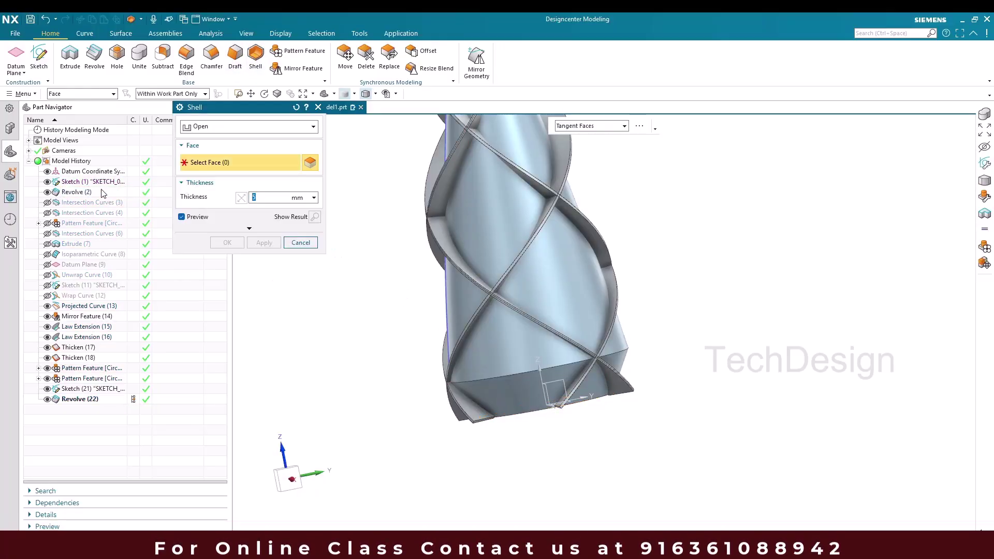
{"action": "scroll", "coordinate": [508, 404], "scroll_direction": "up", "scroll_amount": 2}
{"action": "middle_click_drag", "start_coordinate": [508, 404], "coordinate": [537, 363]}
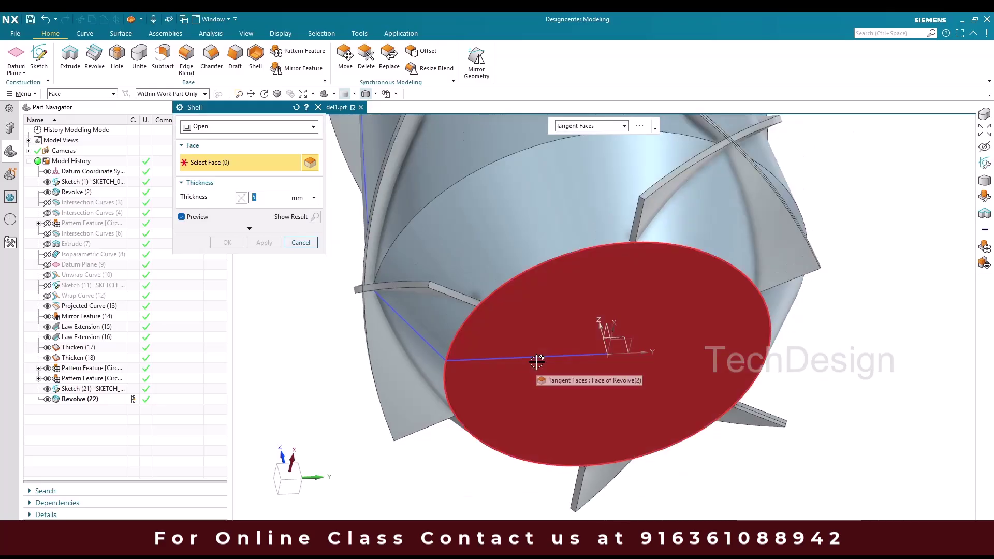
{"action": "left_click", "coordinate": [537, 362]}
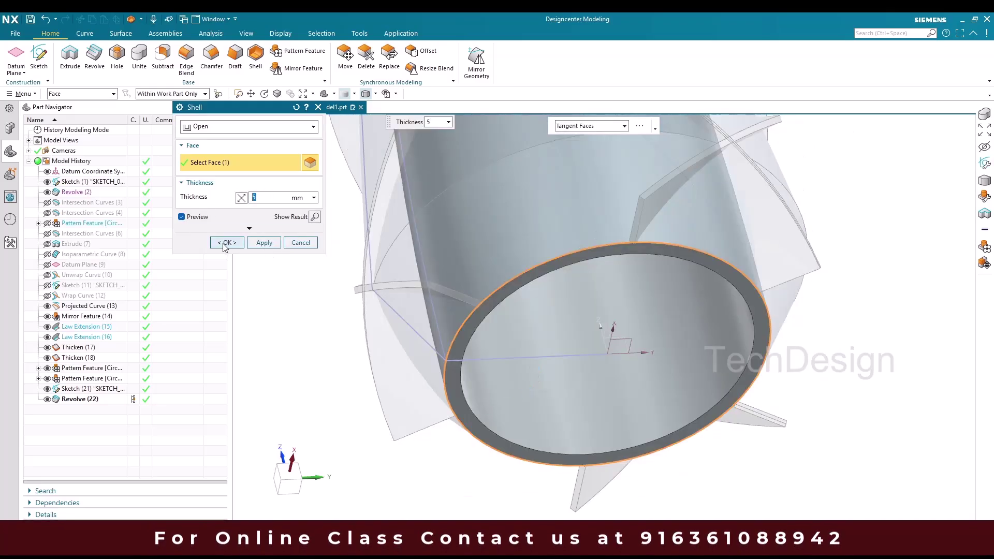
{"action": "left_click", "coordinate": [226, 243]}
{"action": "middle_click_drag", "start_coordinate": [362, 233], "coordinate": [421, 221]}
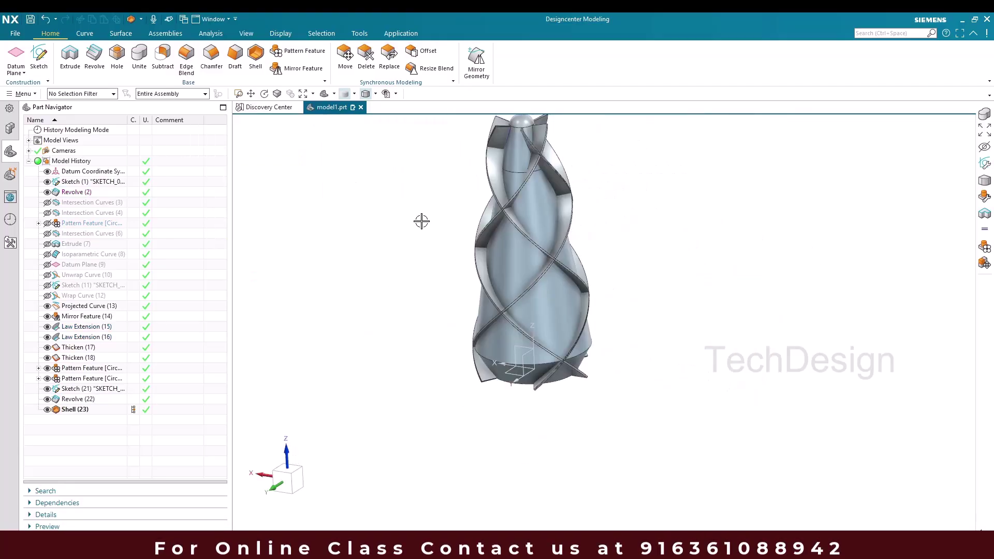
Unite the six spiral blades into one body, using one blade as the target and the other five as tools
{"action": "scroll", "coordinate": [467, 227], "scroll_direction": "up", "scroll_amount": 2}
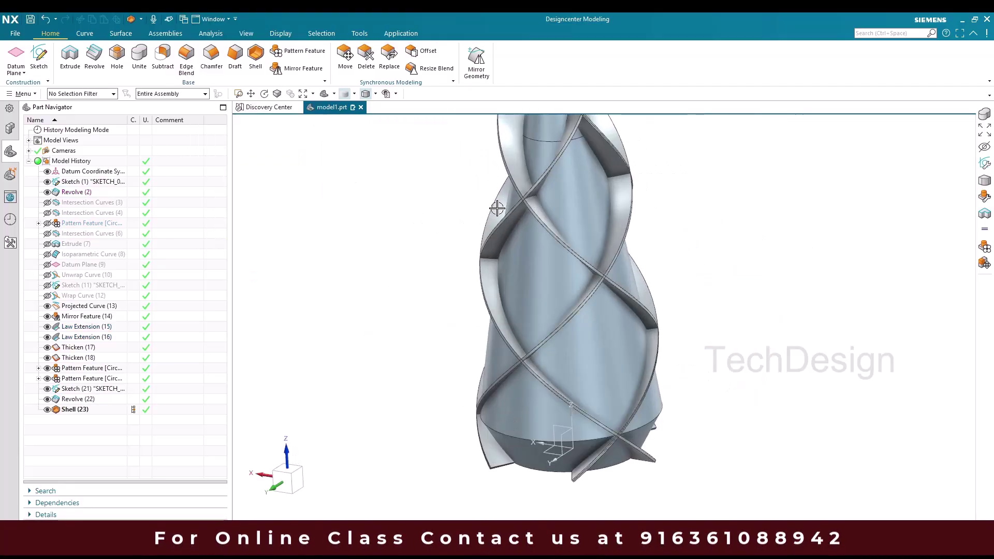
{"action": "scroll", "coordinate": [357, 269], "scroll_direction": "down", "scroll_amount": 3}
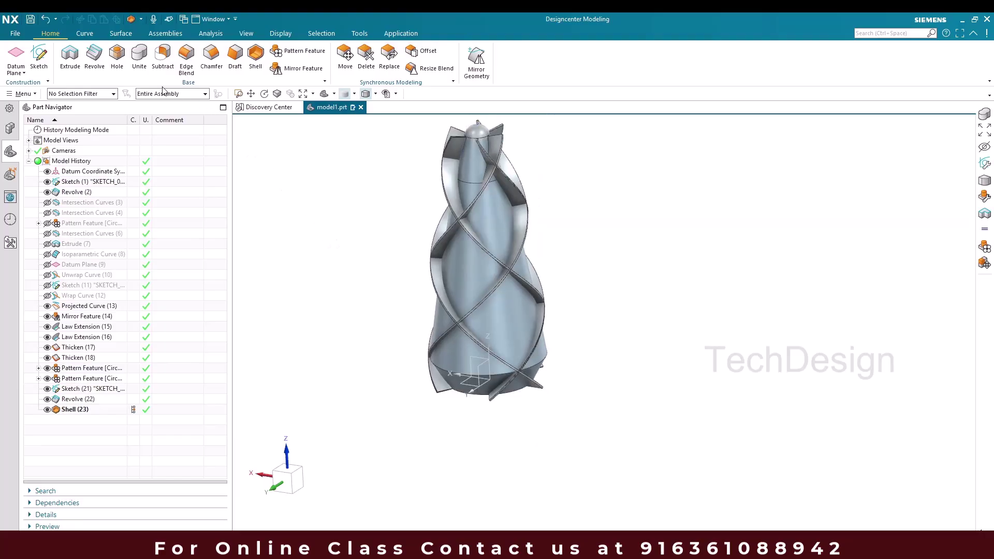
{"action": "left_click", "coordinate": [139, 56]}
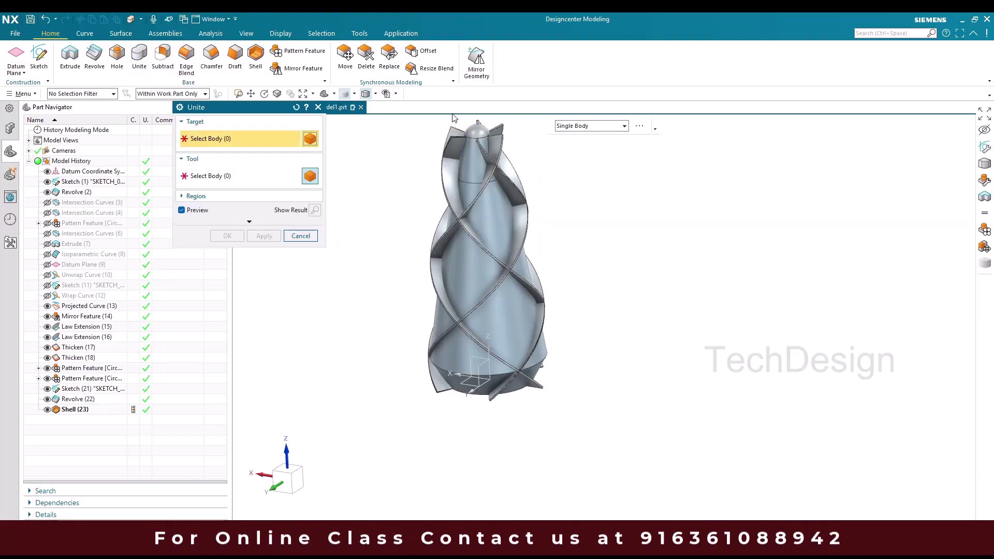
{"action": "left_click", "coordinate": [450, 145]}
{"action": "scroll", "coordinate": [465, 183], "scroll_direction": "down", "scroll_amount": 2}
{"action": "scroll", "coordinate": [464, 183], "scroll_direction": "up", "scroll_amount": 4}
{"action": "middle_click_drag", "start_coordinate": [465, 182], "coordinate": [404, 166]}
{"action": "scroll", "coordinate": [404, 165], "scroll_direction": "up", "scroll_amount": 3}
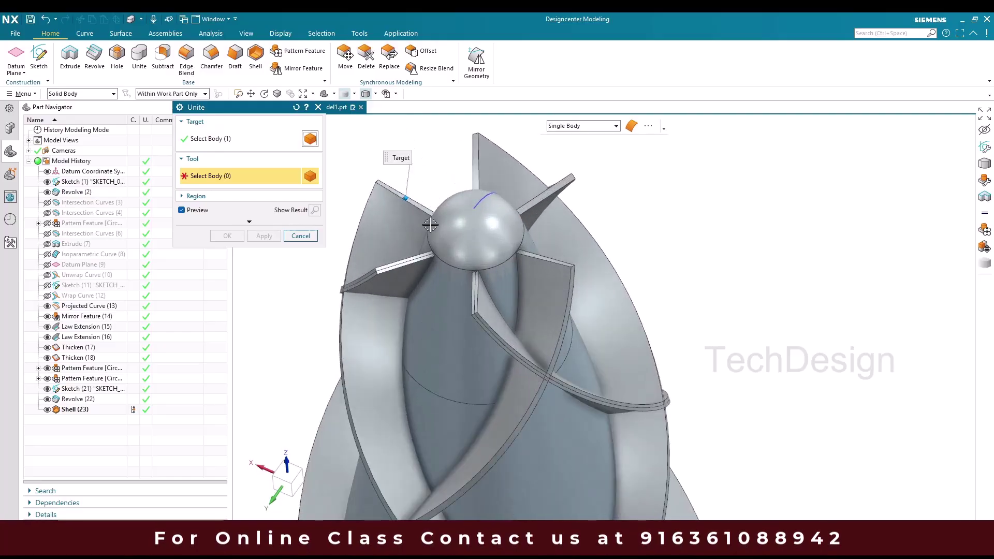
{"action": "left_click", "coordinate": [403, 287]}
{"action": "left_click", "coordinate": [489, 308]}
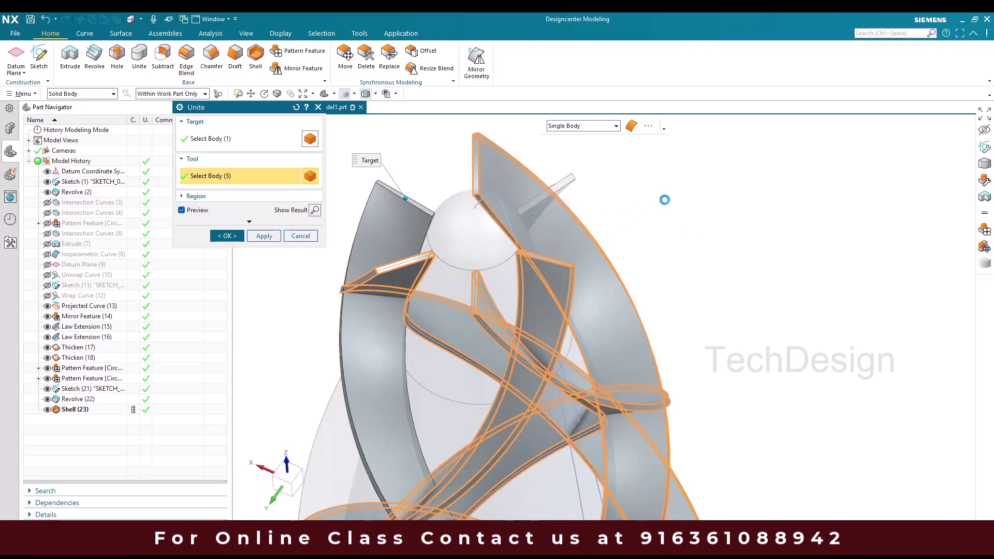
{"action": "scroll", "coordinate": [665, 200], "scroll_direction": "down", "scroll_amount": 5}
{"action": "left_click", "coordinate": [222, 236]}
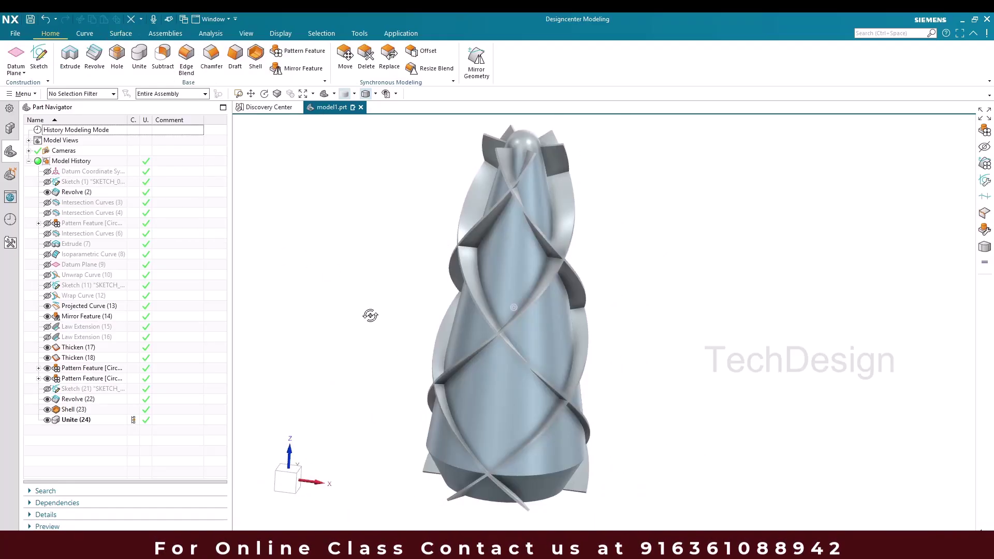
Start a Trim Body operation with the united blade body as its target
{"action": "middle_click_drag", "start_coordinate": [370, 315], "coordinate": [357, 317]}
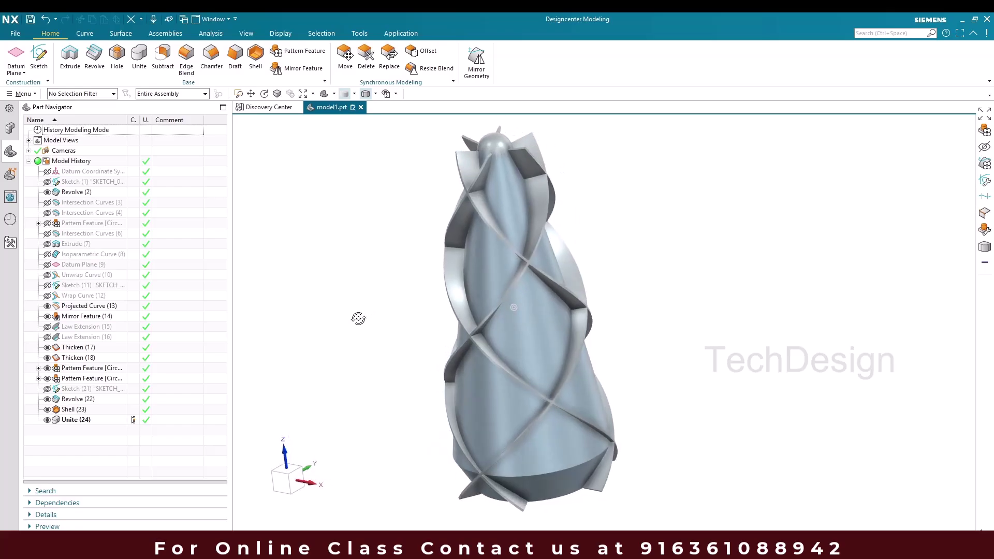
{"action": "scroll", "coordinate": [435, 327], "scroll_direction": "up", "scroll_amount": 5}
{"action": "scroll", "coordinate": [454, 281], "scroll_direction": "down", "scroll_amount": 5}
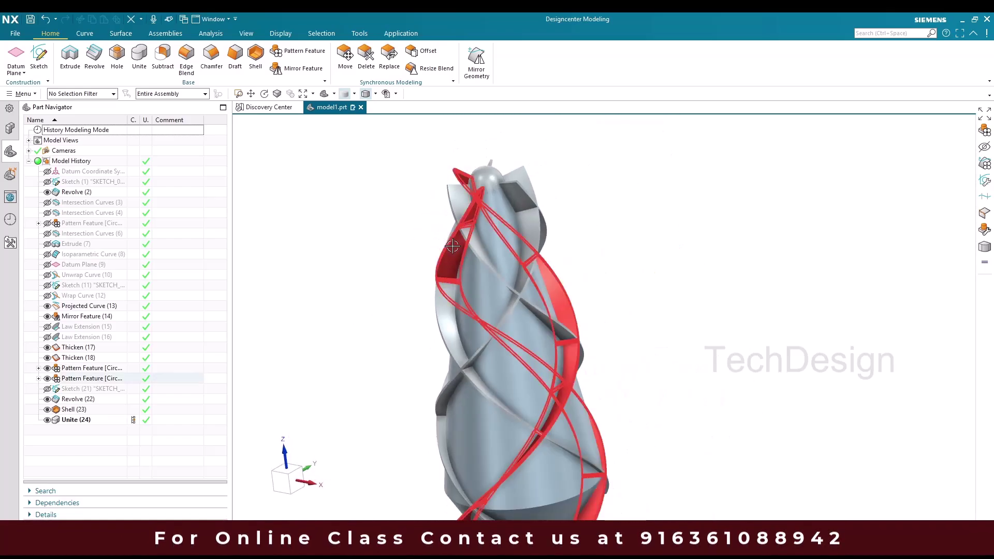
{"action": "middle_click_drag", "start_coordinate": [382, 263], "coordinate": [389, 274]}
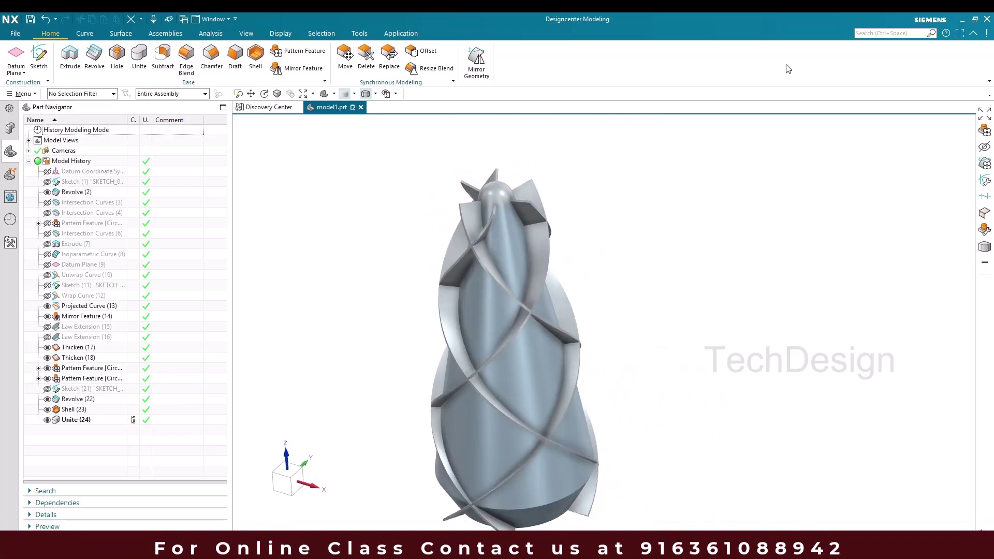
{"action": "left_click", "coordinate": [873, 33]}
{"action": "type", "text": "trim"}
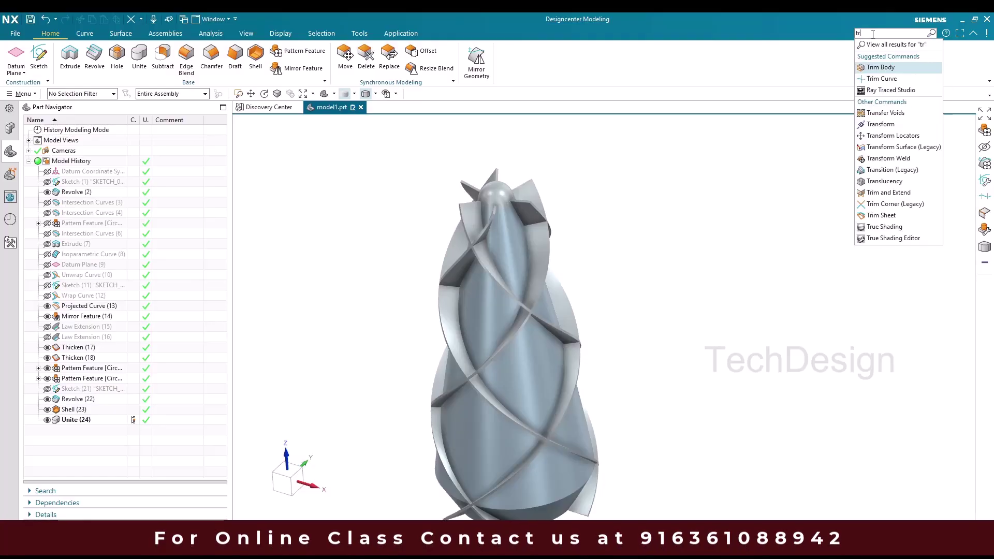
{"action": "left_click", "coordinate": [881, 67]}
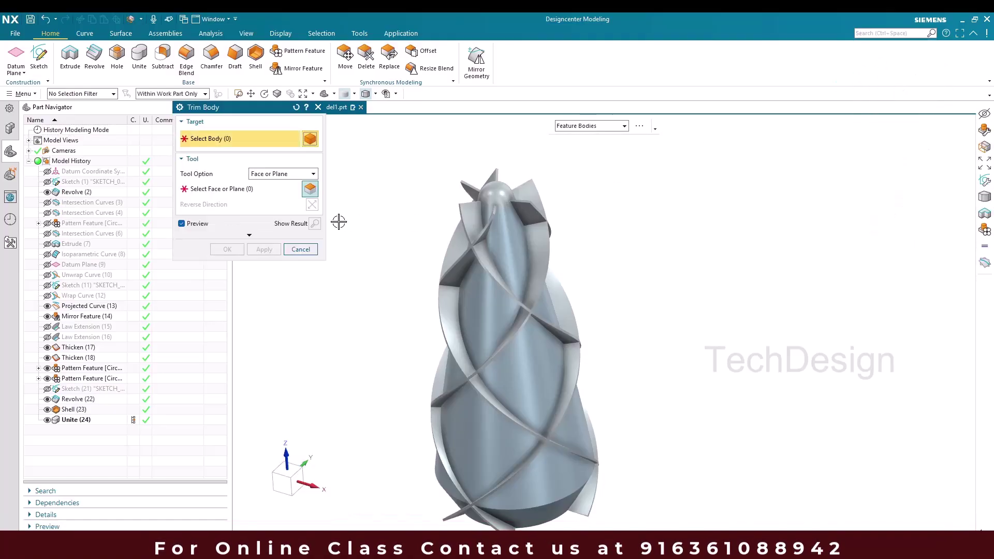
{"action": "left_click", "coordinate": [105, 421]}
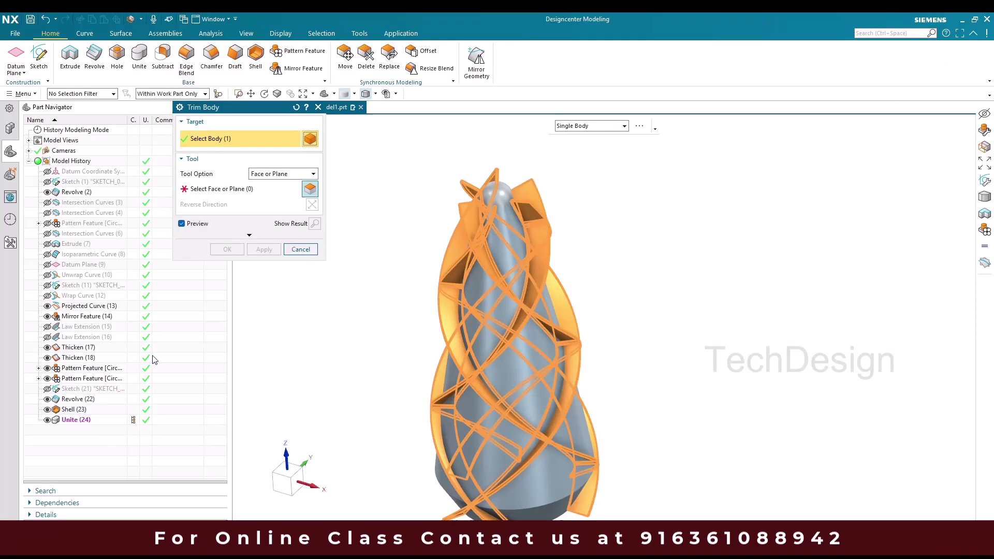
Select the three faces of the outer revolved surface as the trimming tool
{"action": "left_click", "coordinate": [215, 191]}
{"action": "scroll", "coordinate": [499, 249], "scroll_direction": "down", "scroll_amount": 4}
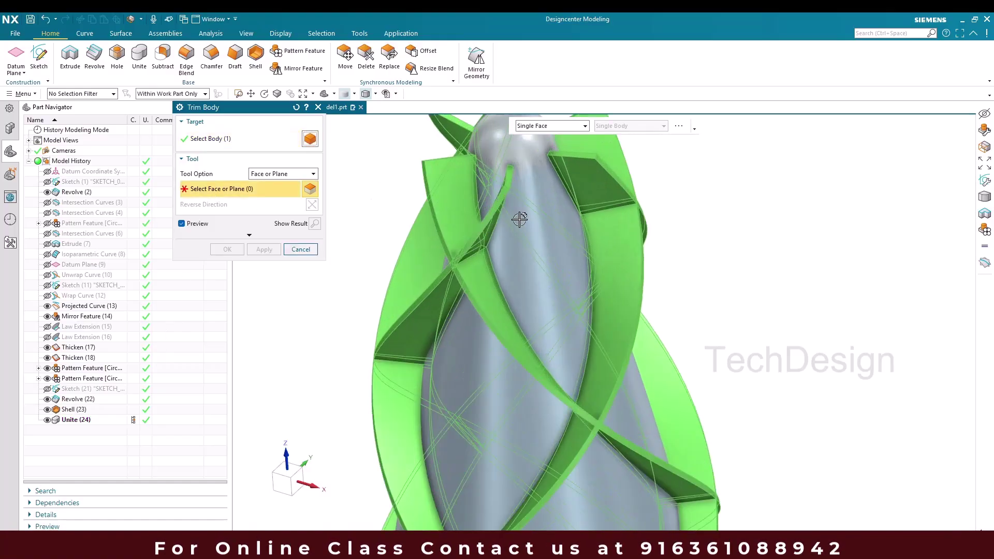
{"action": "left_click", "coordinate": [482, 367]}
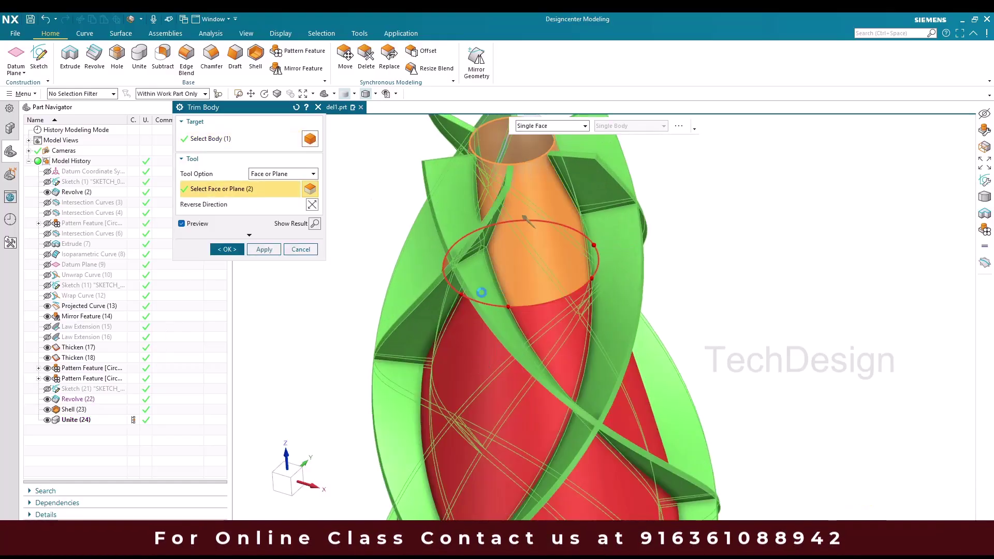
{"action": "left_click", "coordinate": [482, 367]}
{"action": "scroll", "coordinate": [484, 365], "scroll_direction": "up", "scroll_amount": 5}
{"action": "scroll", "coordinate": [524, 364], "scroll_direction": "down", "scroll_amount": 6}
{"action": "left_click", "coordinate": [525, 358]}
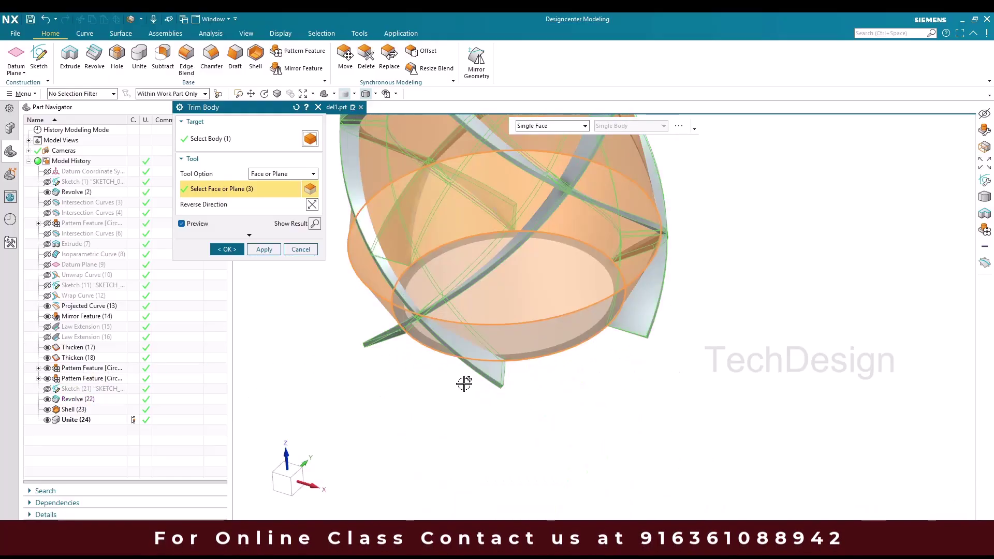
Reverse the trim direction to keep the blade material inside the outer surface, and complete the trim
{"action": "scroll", "coordinate": [456, 336], "scroll_direction": "up", "scroll_amount": 5}
{"action": "scroll", "coordinate": [455, 258], "scroll_direction": "down", "scroll_amount": 1}
{"action": "scroll", "coordinate": [458, 234], "scroll_direction": "up", "scroll_amount": 3}
{"action": "scroll", "coordinate": [461, 254], "scroll_direction": "down", "scroll_amount": 5}
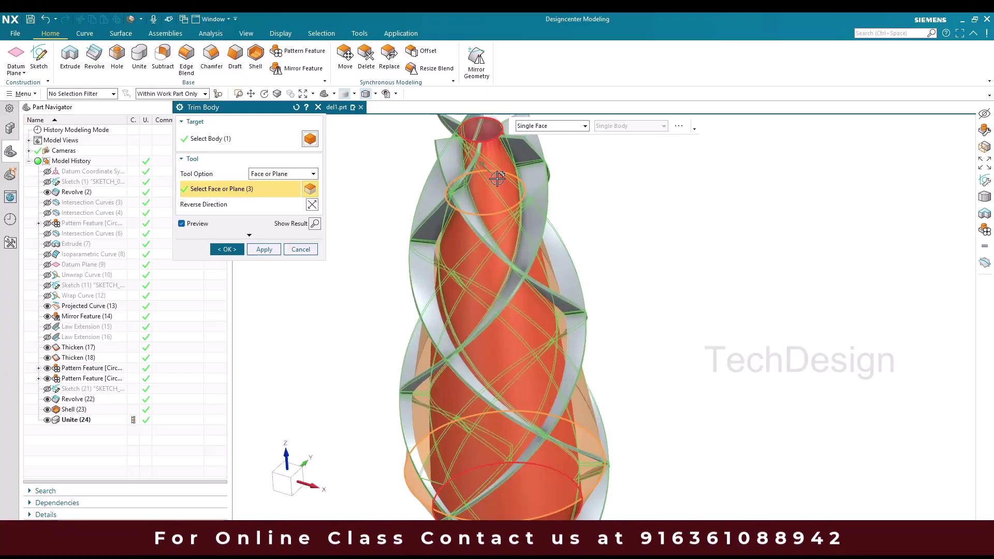
{"action": "double_click", "coordinate": [483, 163]}
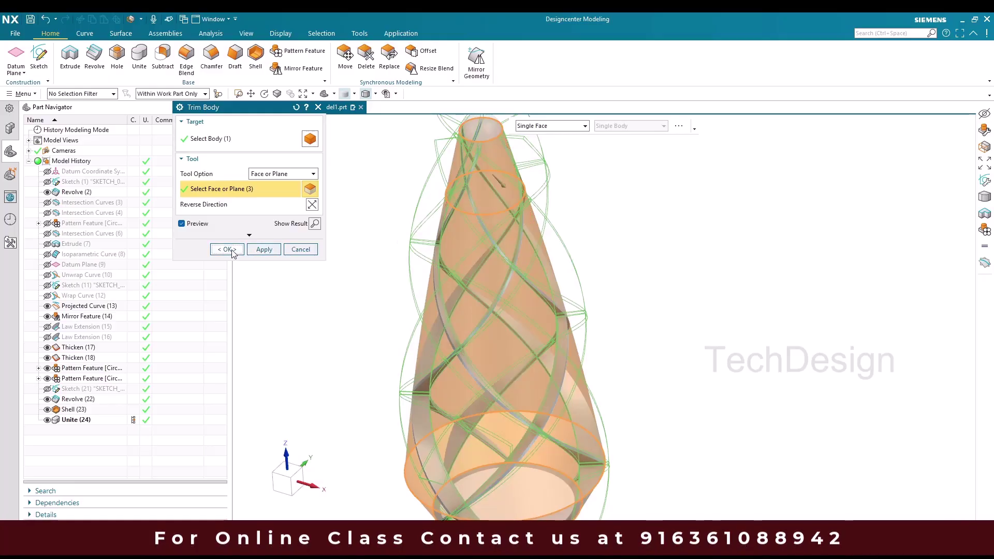
{"action": "left_click", "coordinate": [228, 249]}
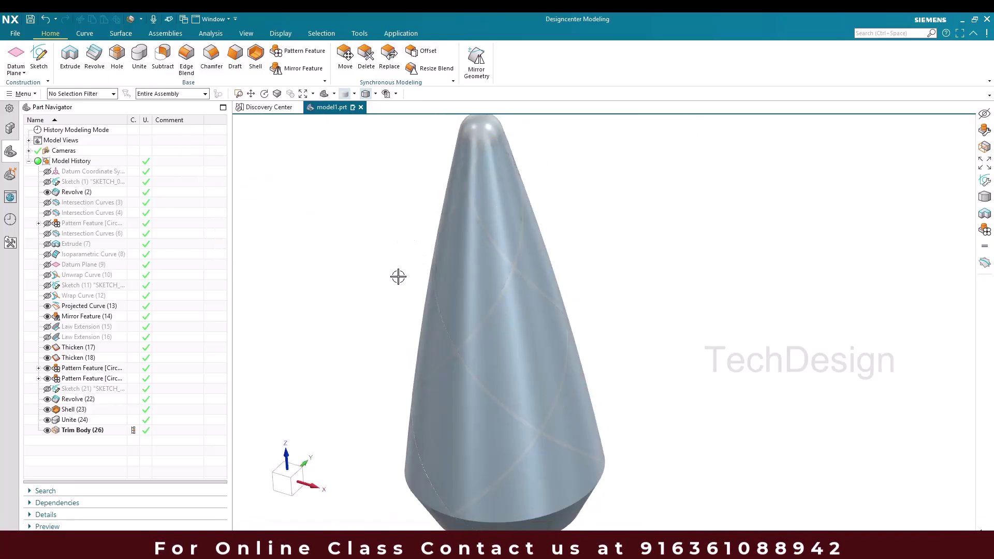
Hide the outer revolved surface and view the trimmed blades around the tapered core
{"action": "scroll", "coordinate": [494, 349], "scroll_direction": "up", "scroll_amount": 3}
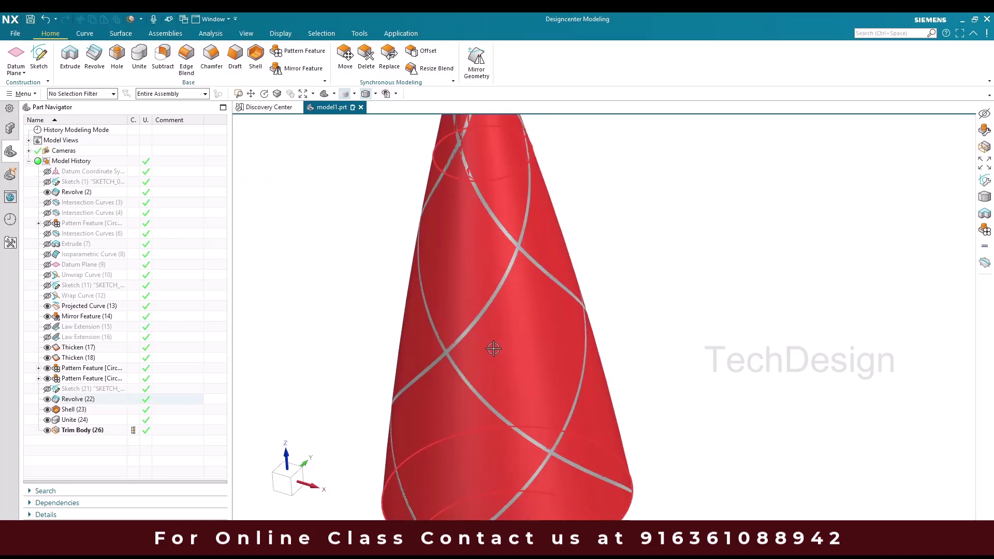
{"action": "left_click", "coordinate": [47, 401]}
{"action": "scroll", "coordinate": [645, 243], "scroll_direction": "down", "scroll_amount": 1}
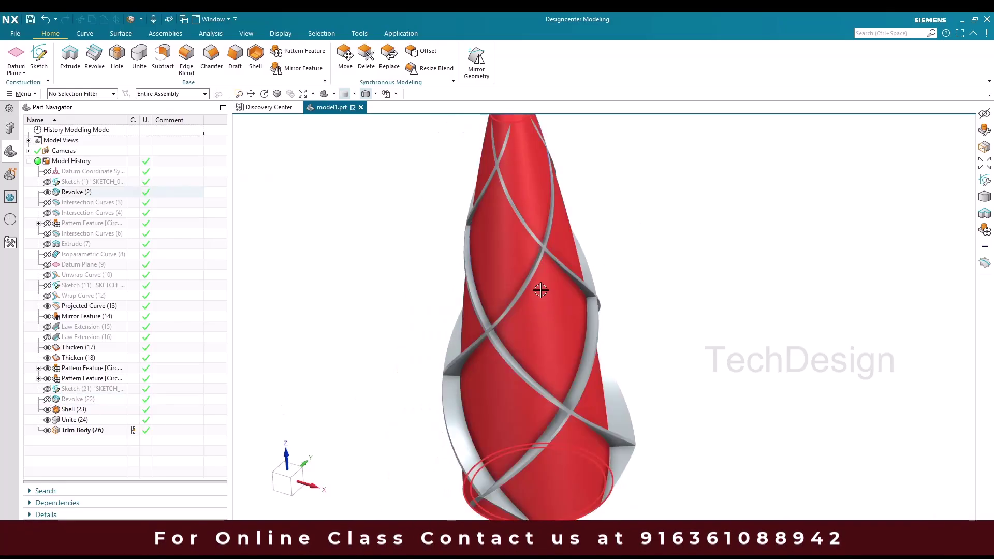
{"action": "scroll", "coordinate": [540, 290], "scroll_direction": "down", "scroll_amount": 2}
{"action": "middle_click_drag", "start_coordinate": [548, 288], "coordinate": [569, 296]}
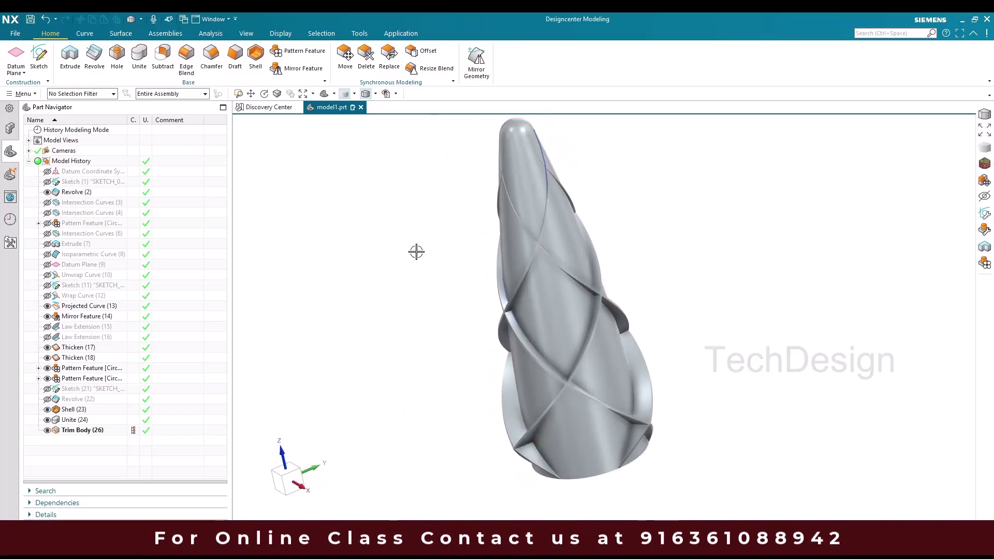